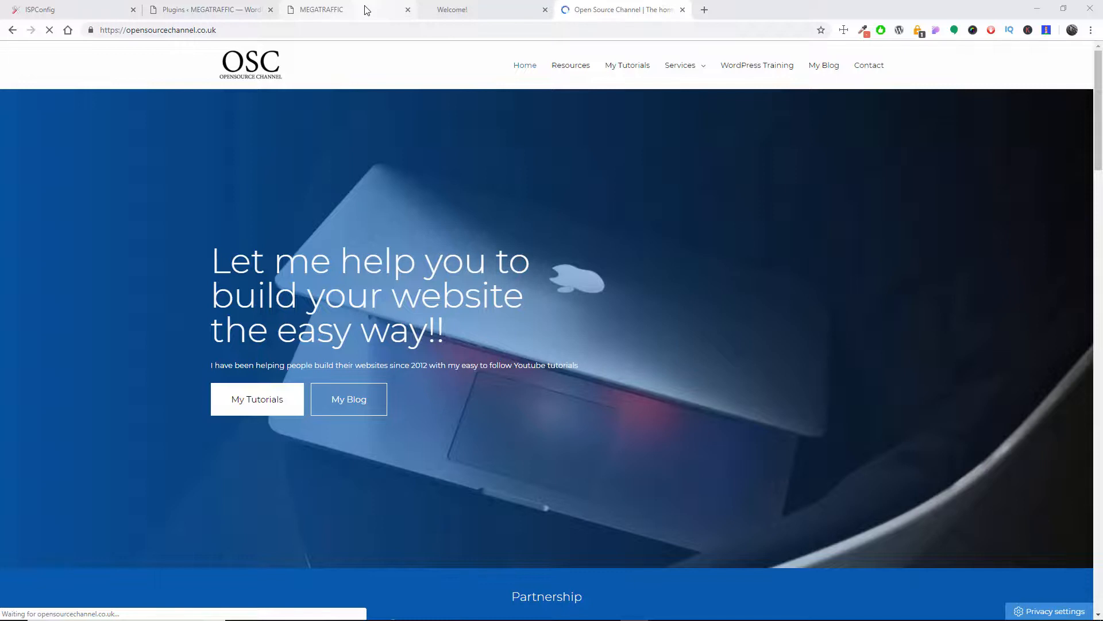
Step: Look over the MEGATRAFFIC home page and the list of plugins installed on the site
left_click(194, 8)
left_click(322, 9)
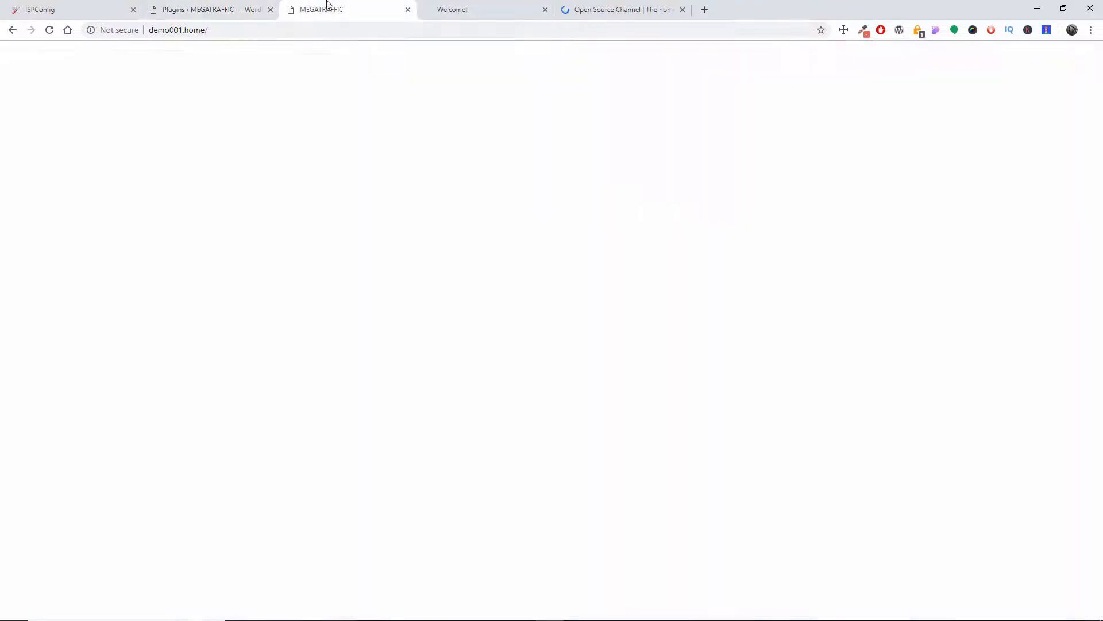
scroll(621, 203, "up", 5)
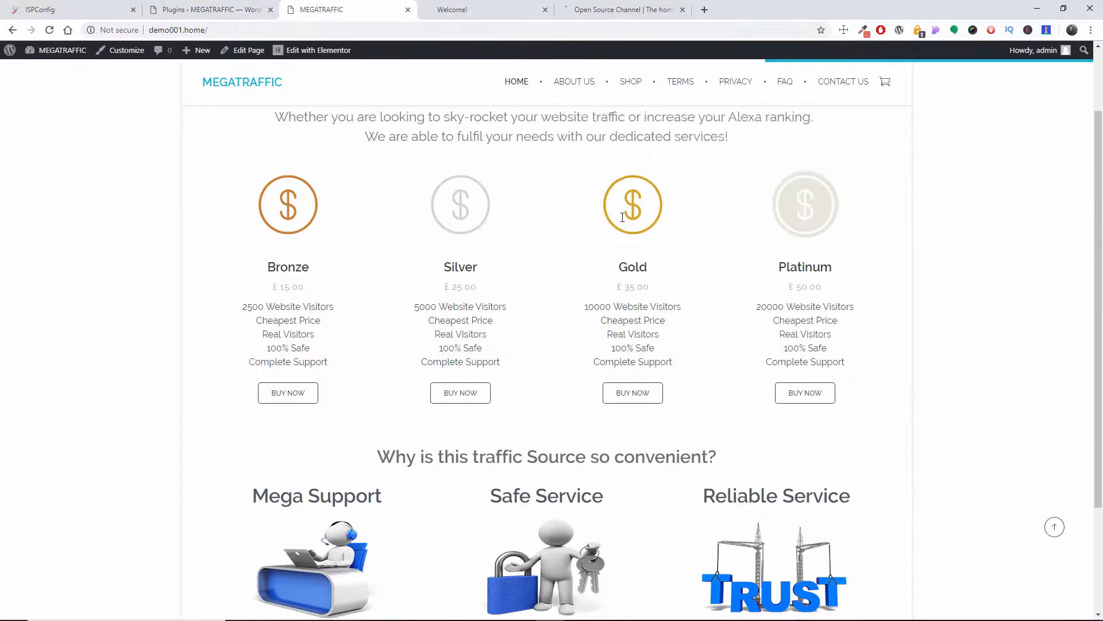
mouse_move(1102, 138)
left_mouse_down()
mouse_move(1101, 300)
mouse_move(1102, 151)
left_mouse_up()
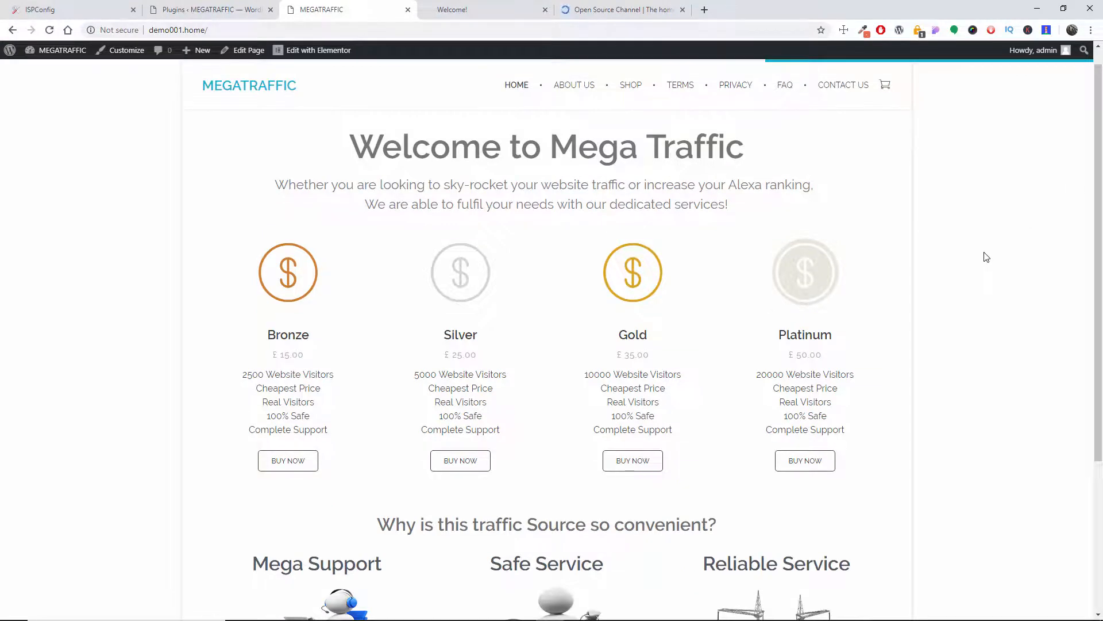
left_click(213, 6)
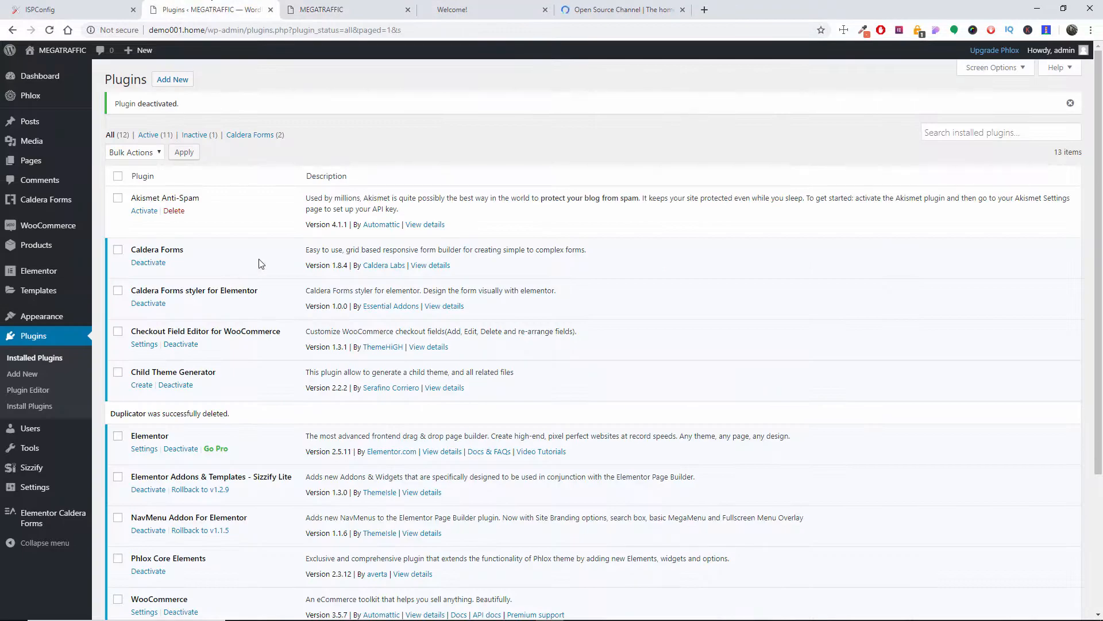
scroll(270, 258, "down", 5)
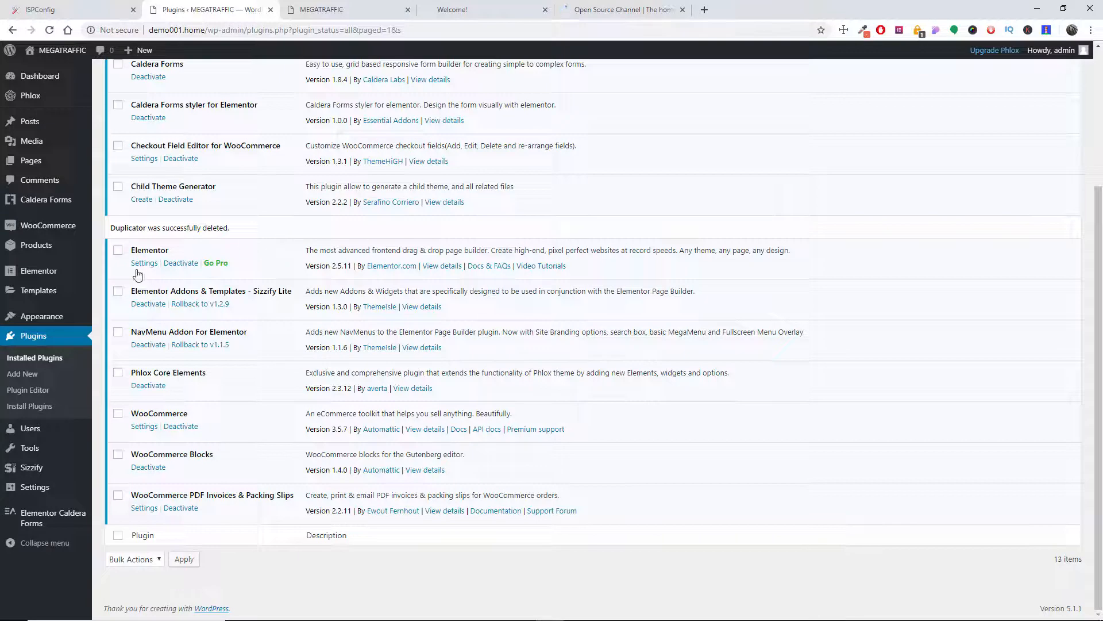
Step: Search the plugin directory for "duplicator", then install and activate Duplicator – WordPress Migration Plugin
left_click(31, 359)
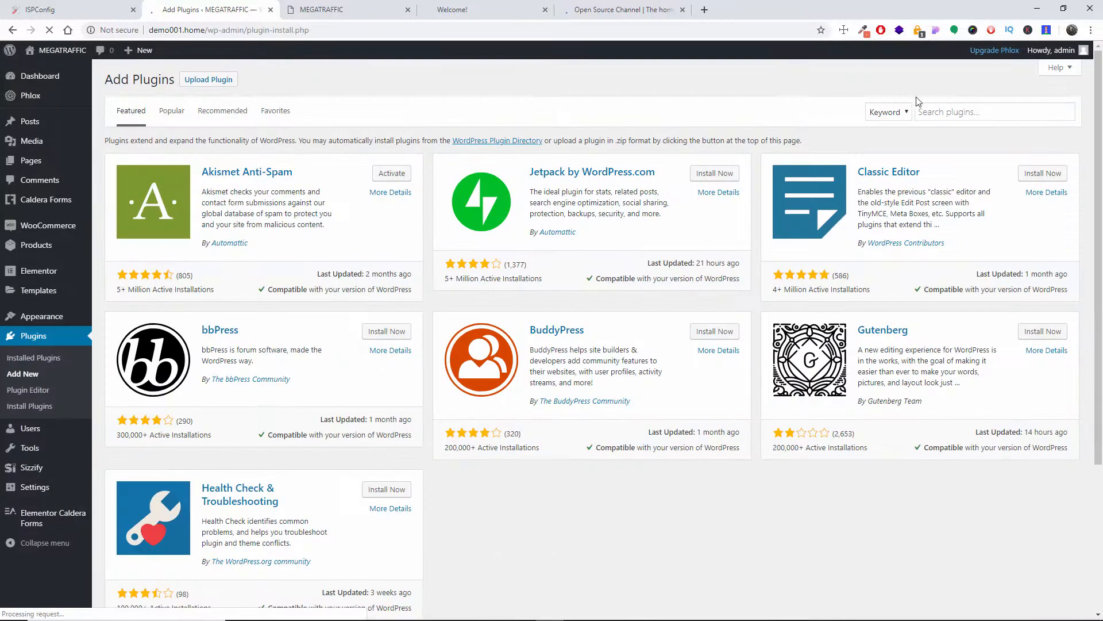
left_click(967, 109)
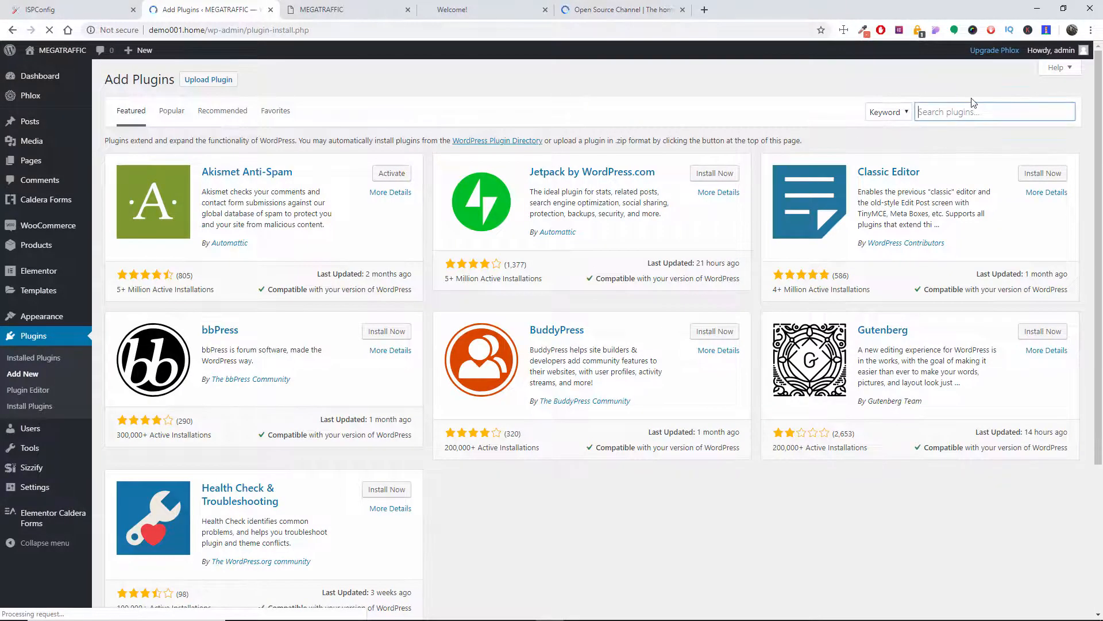
type("duplicator")
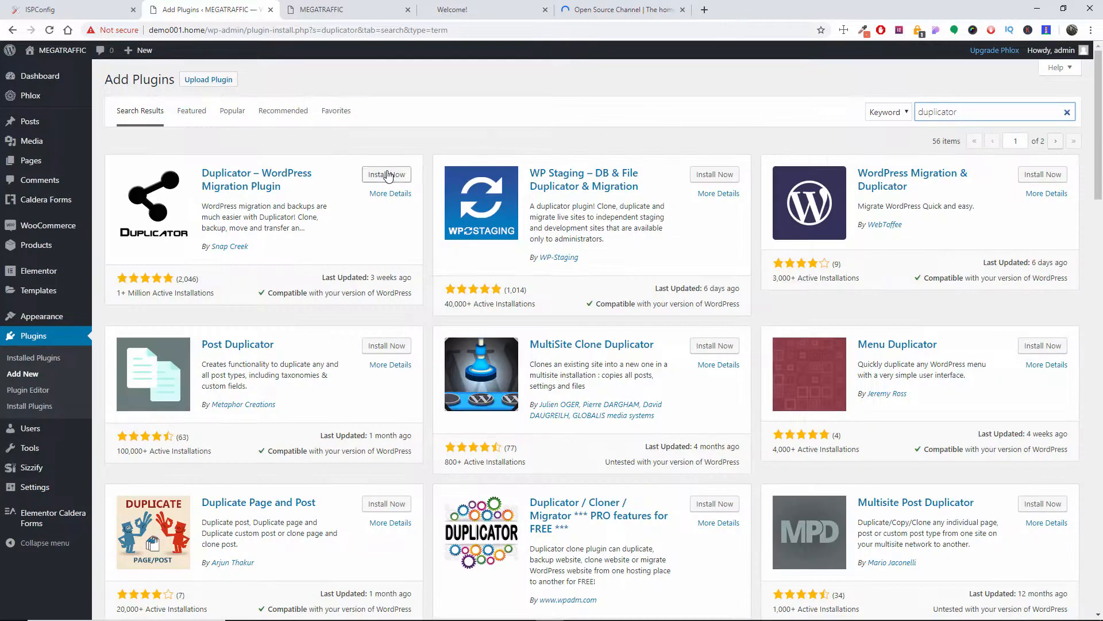
left_click(388, 176)
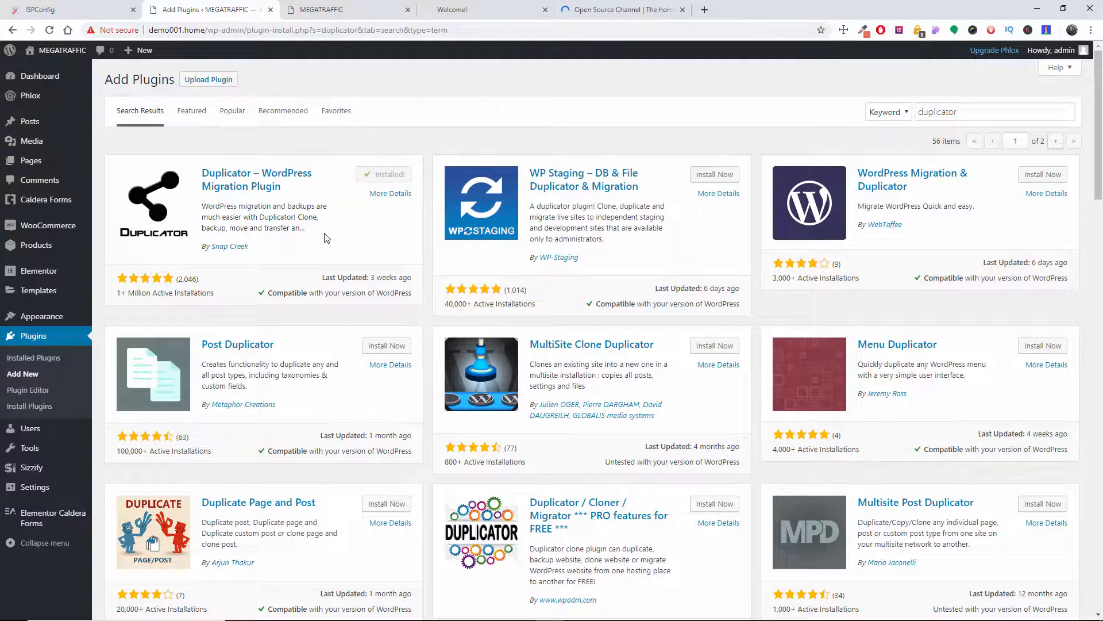
left_click(387, 178)
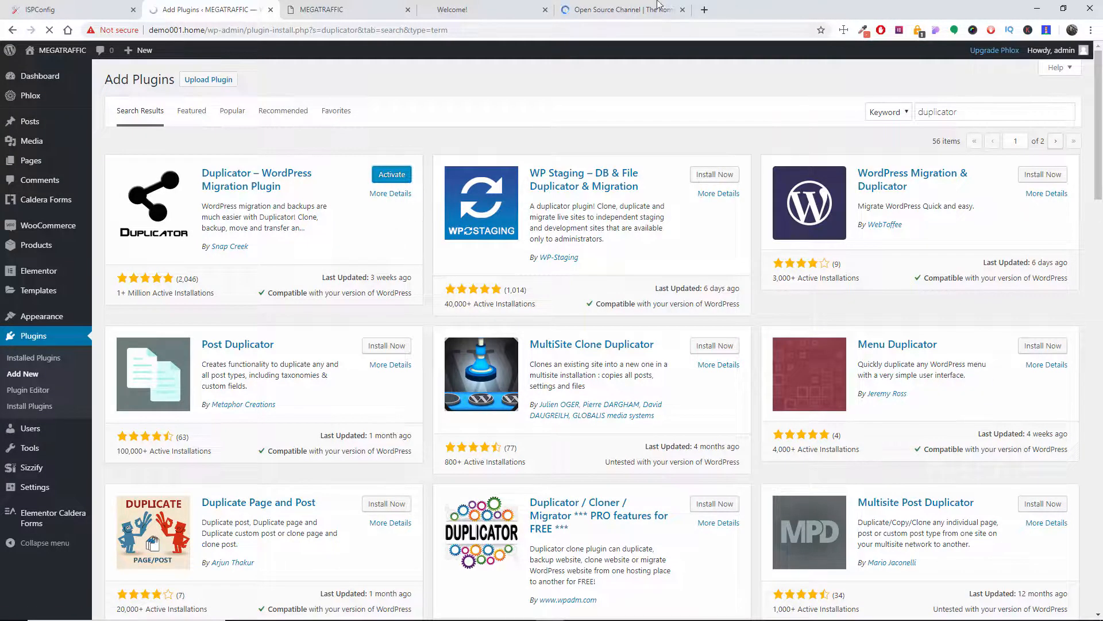
left_click(682, 10)
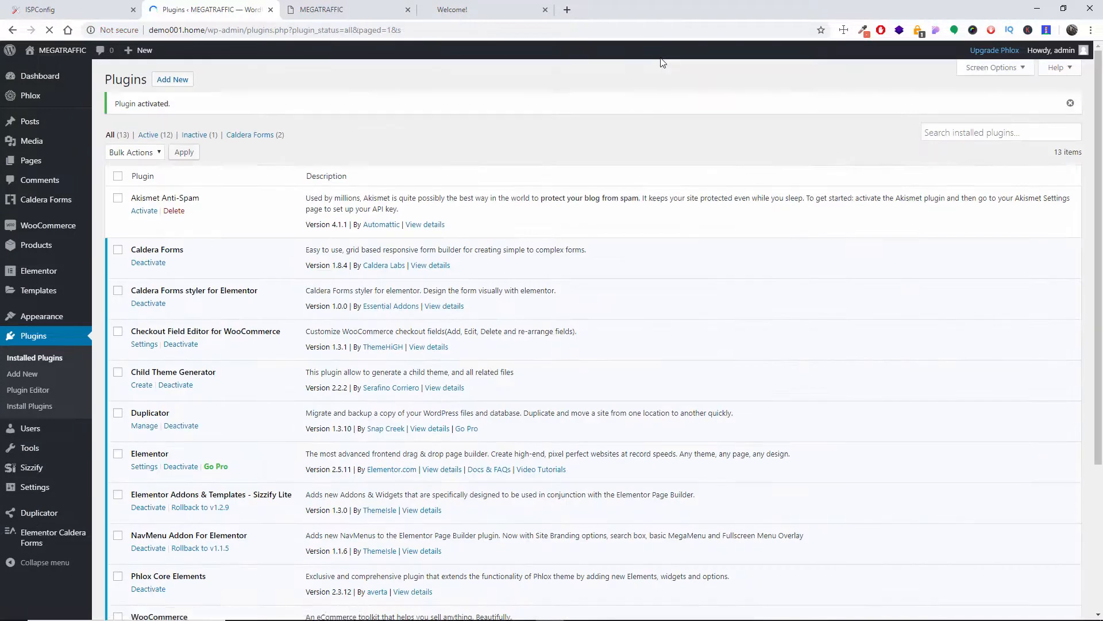
Step: Open Duplicator's package list and start a new package, keeping the suggested name 20190403_megatraffic
scroll(606, 165, "down", 3)
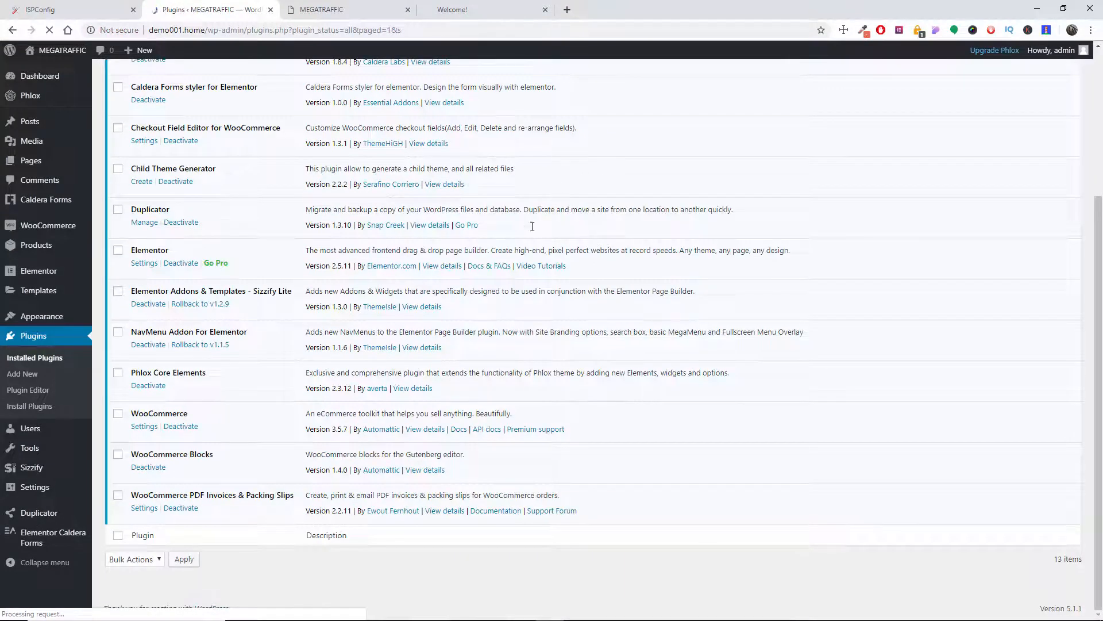
mouse_move(40, 521)
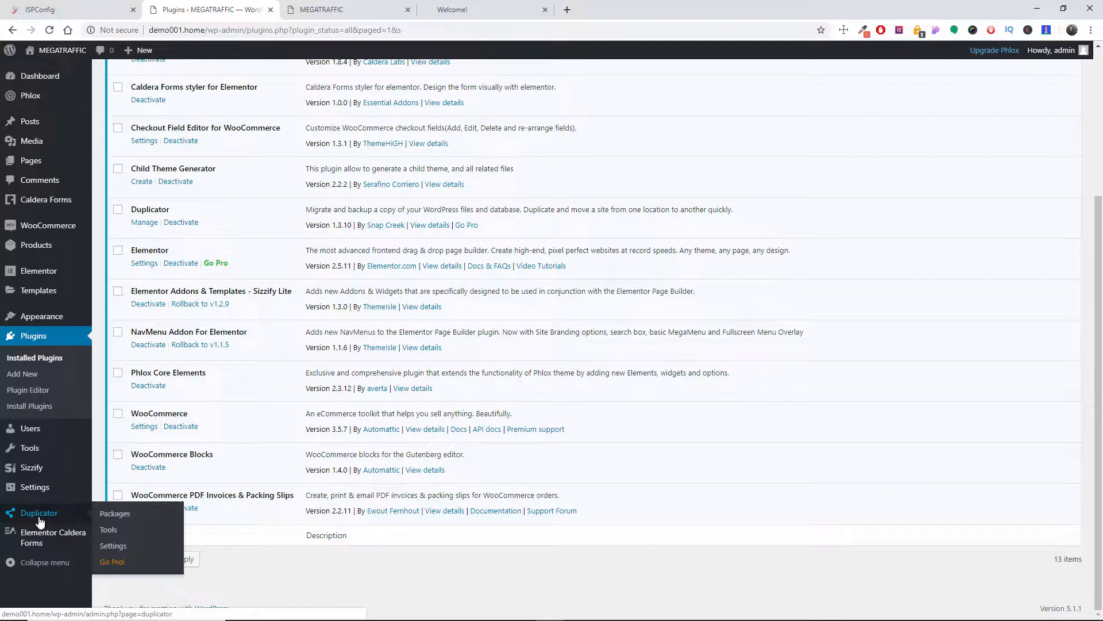
left_click(126, 519)
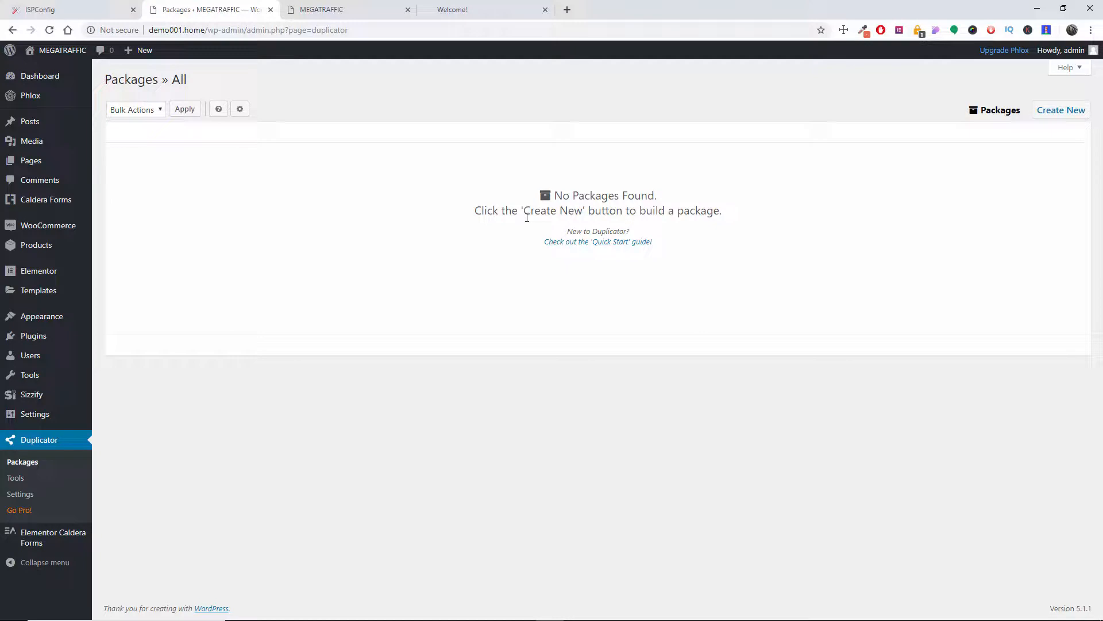
left_click(1062, 114)
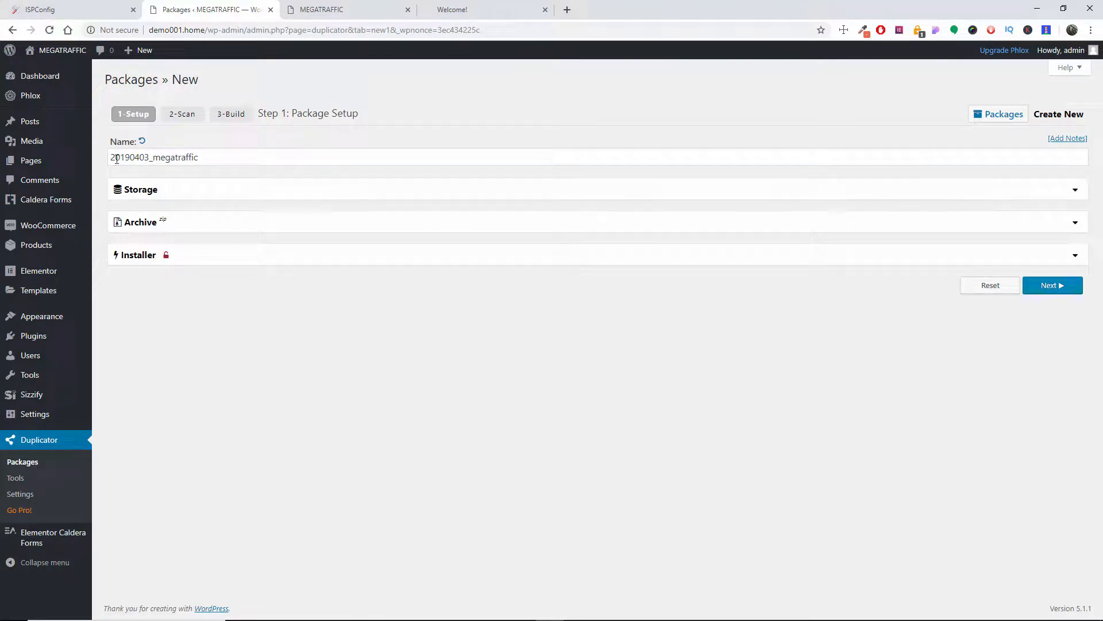
left_click_drag(150, 158, 201, 154)
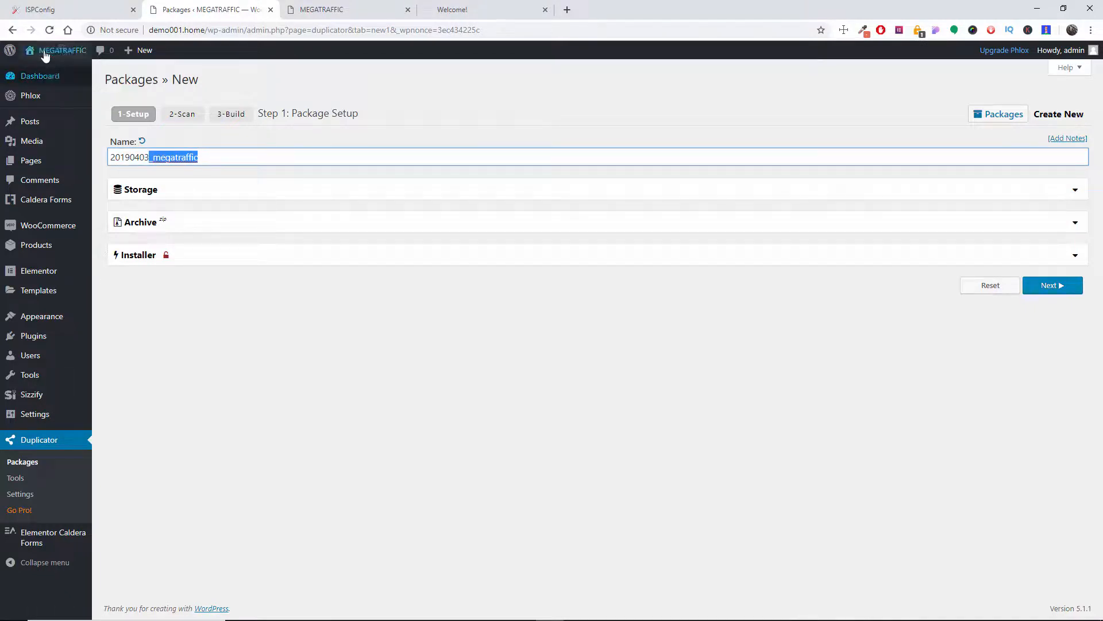
mouse_move(113, 153)
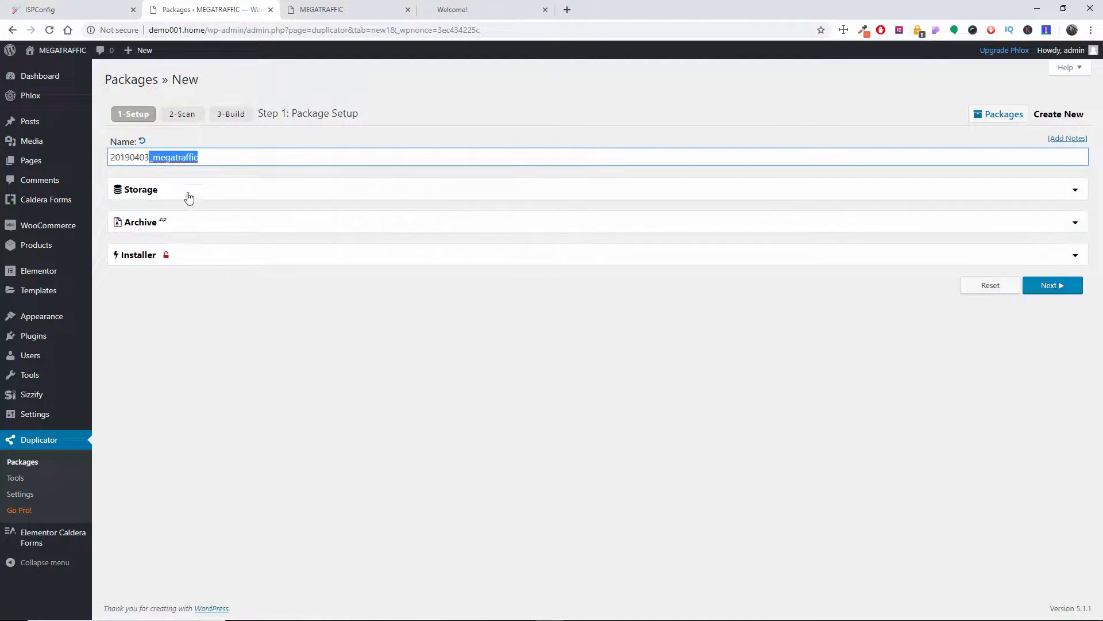
Step: Expand and review the Storage, Archive and Installer settings of the new package
left_click(608, 195)
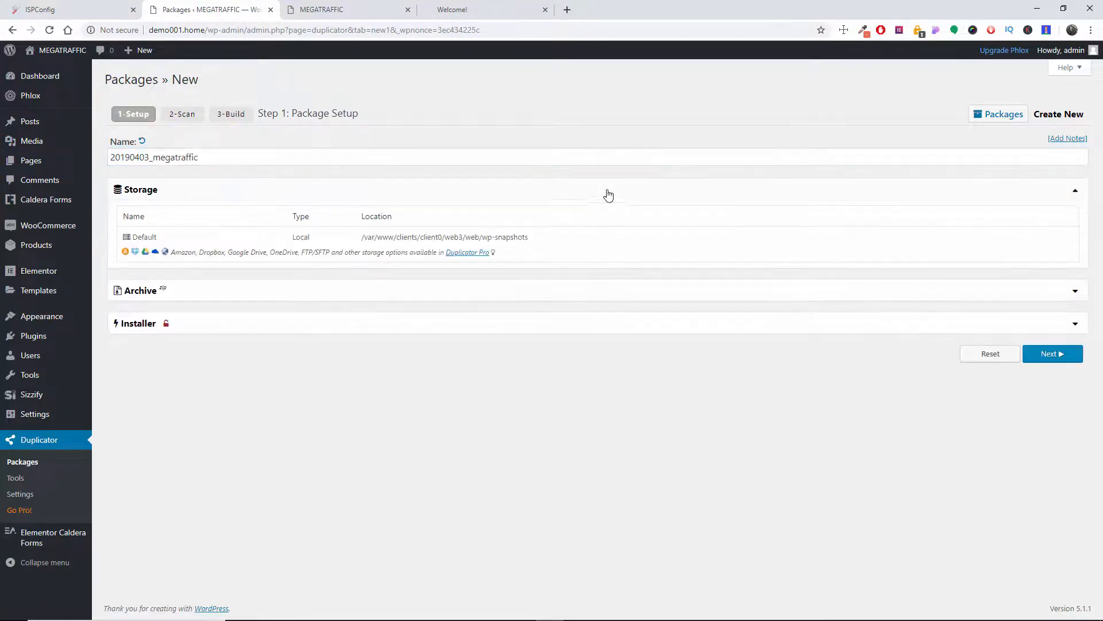
left_click(431, 295)
scroll(379, 388, "down", 1)
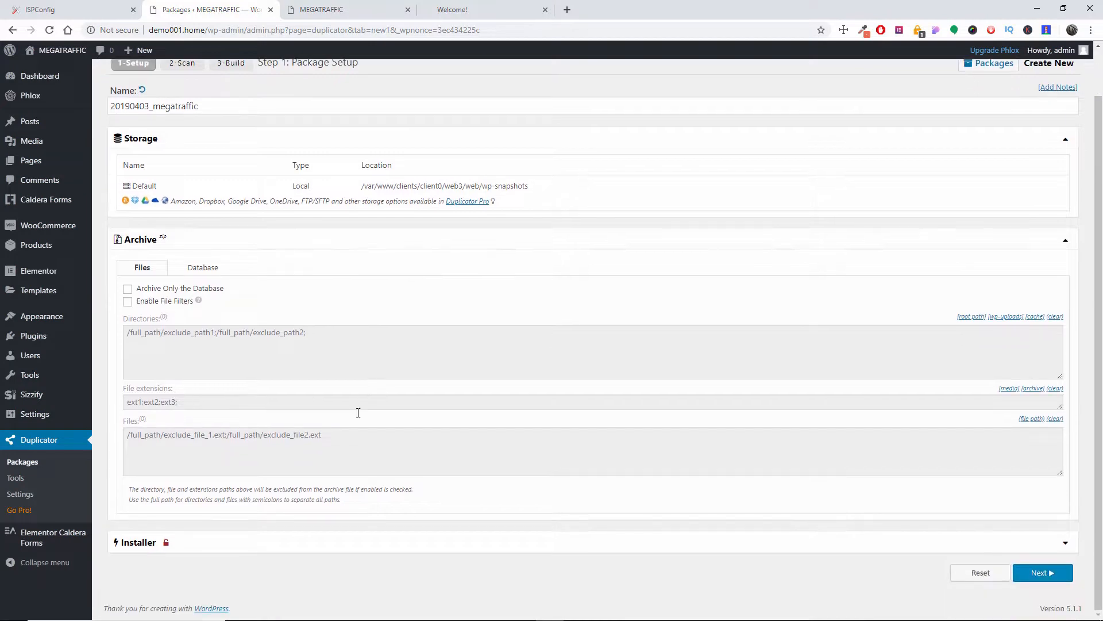
left_click(222, 543)
scroll(275, 517, "down", 4)
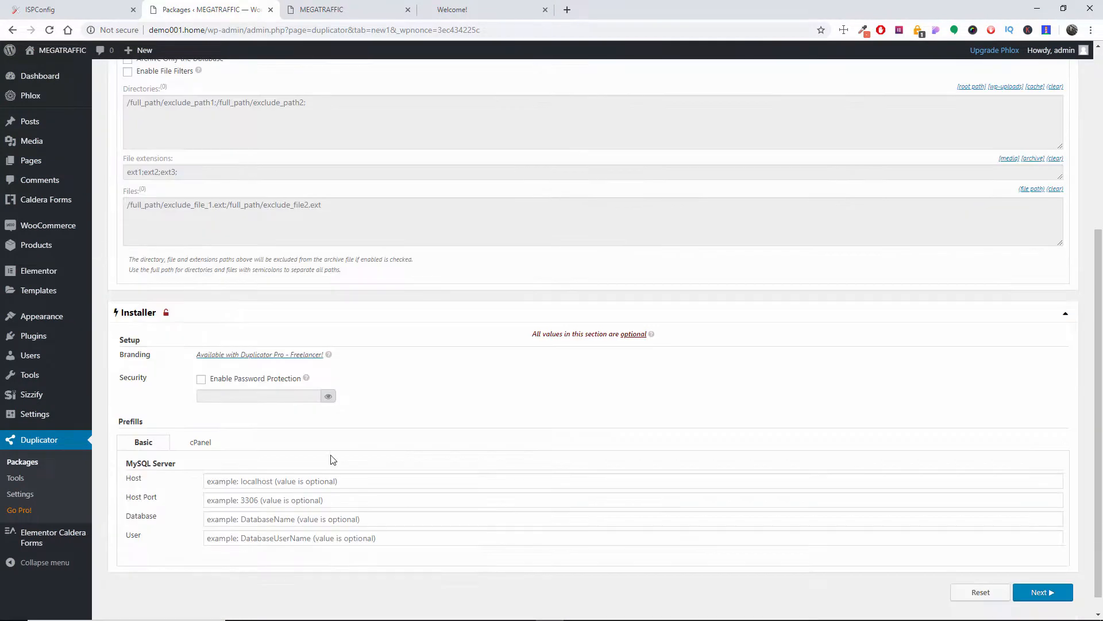
scroll(426, 414, "up", 1)
scroll(426, 414, "down", 2)
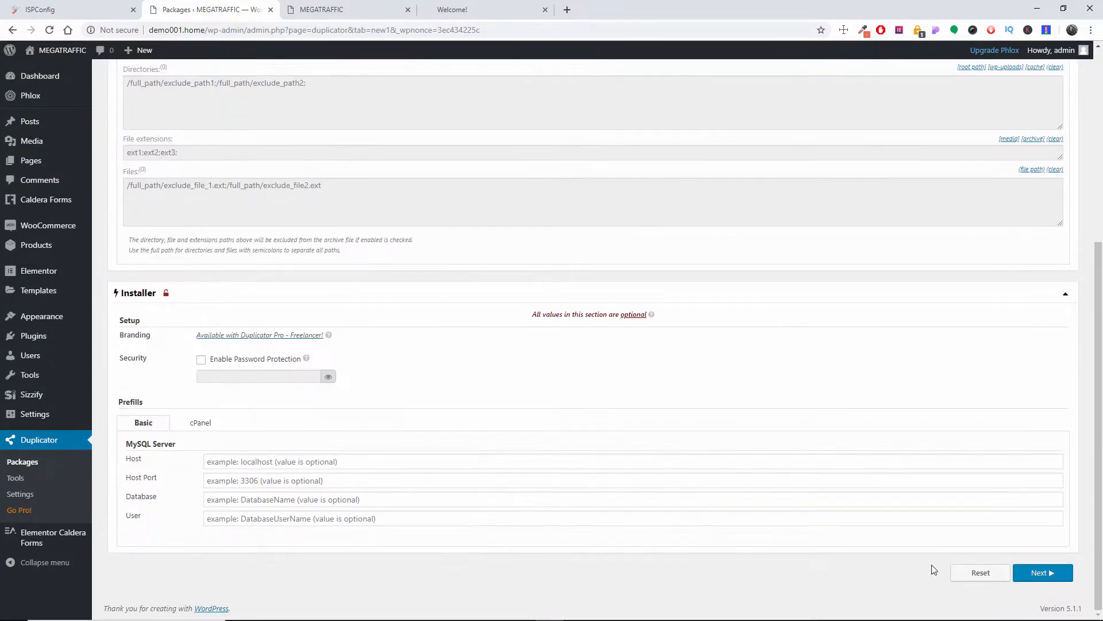
Step: Run the system scan with the default package settings and build the package
left_click(1051, 573)
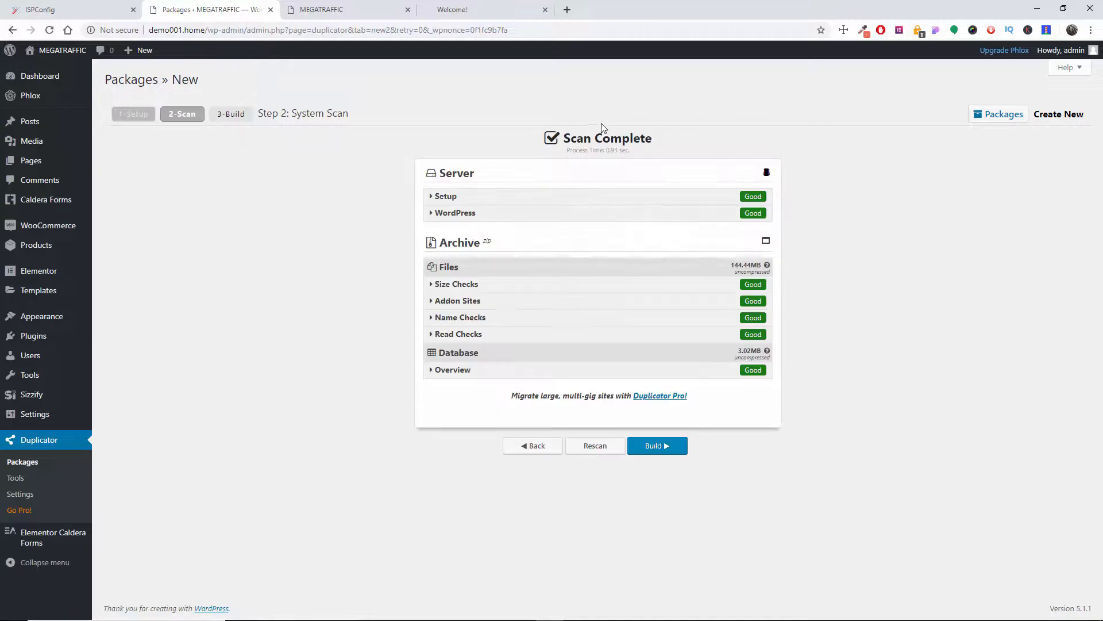
left_click(658, 447)
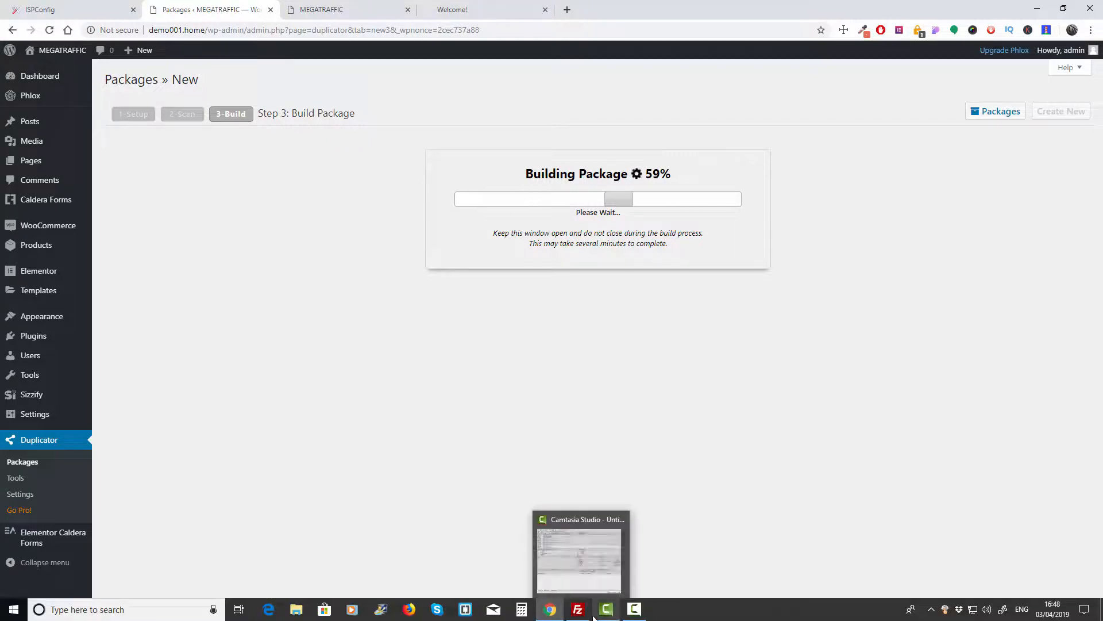
left_click(635, 614)
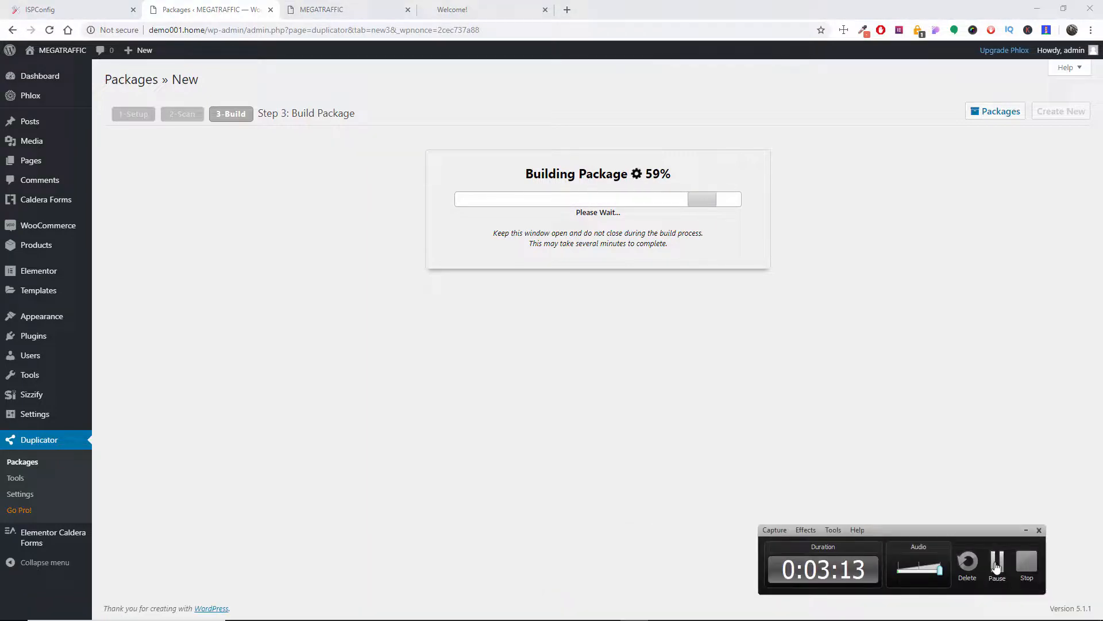
left_click(995, 562)
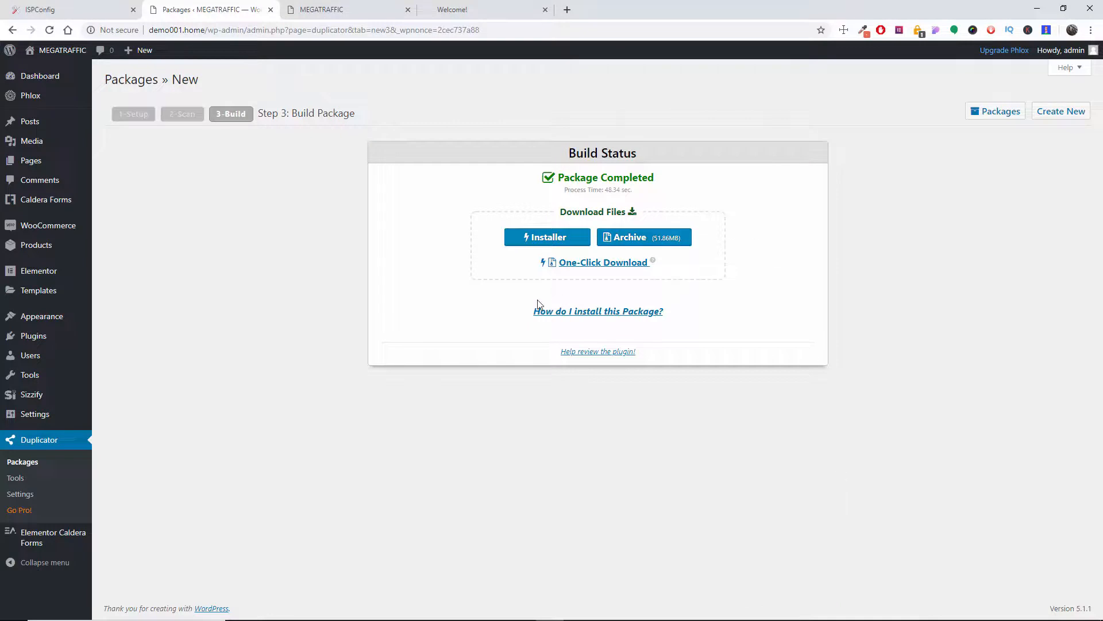
Step: Download the completed package's installer.php file and its archive zip to the computer
left_click(540, 242)
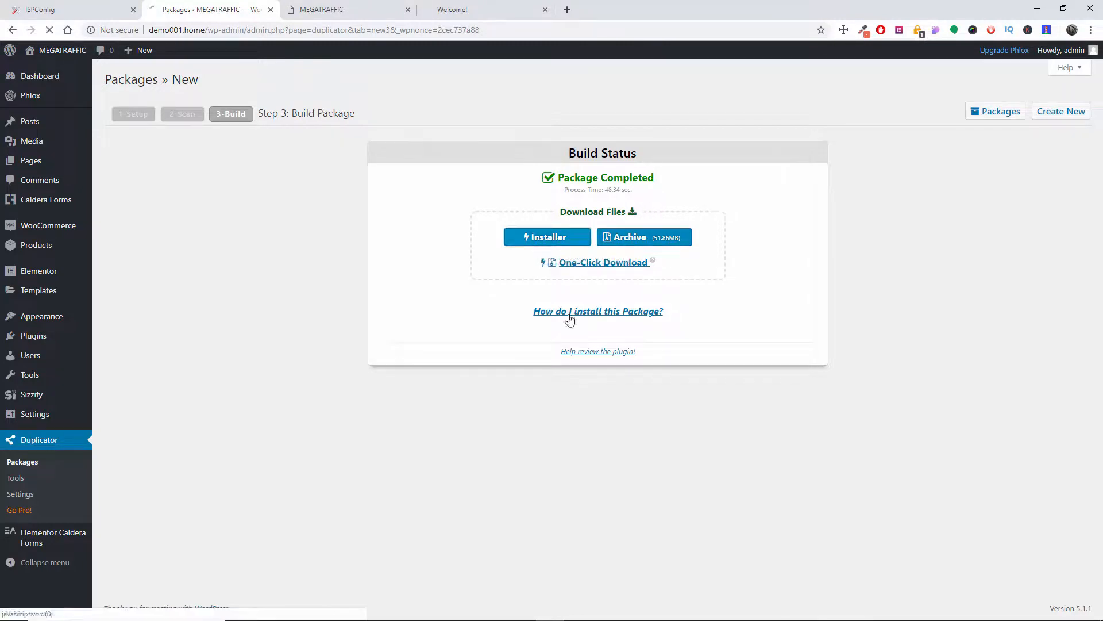
key("Return")
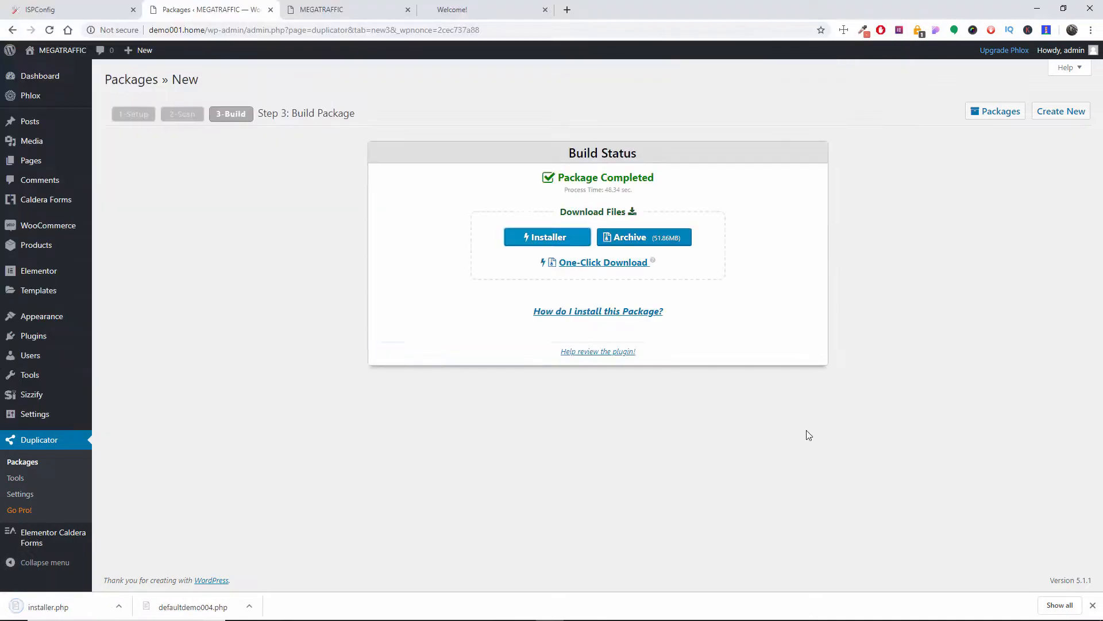
left_click(639, 244)
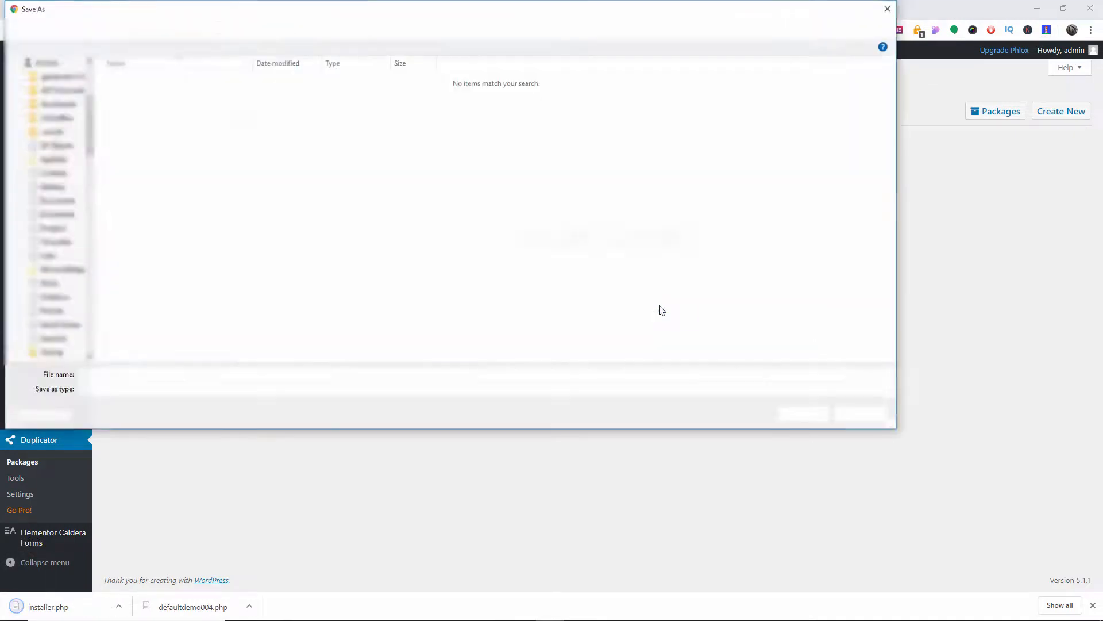
left_click(786, 418)
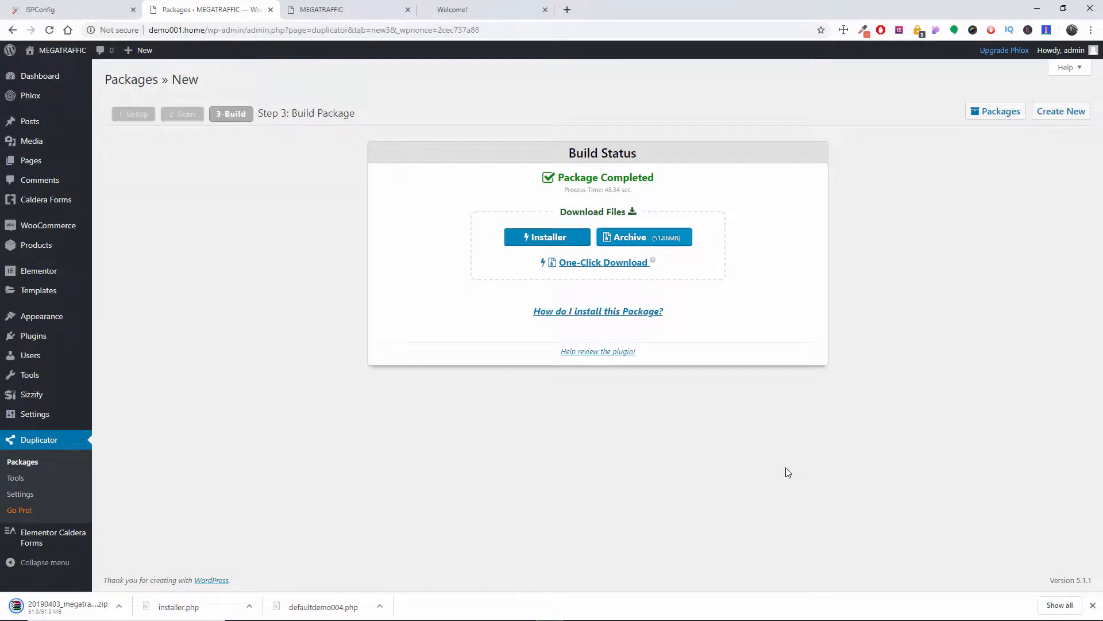
Step: Open the details of the 20190403_megatraffic package and expand its Installer section
left_click(26, 462)
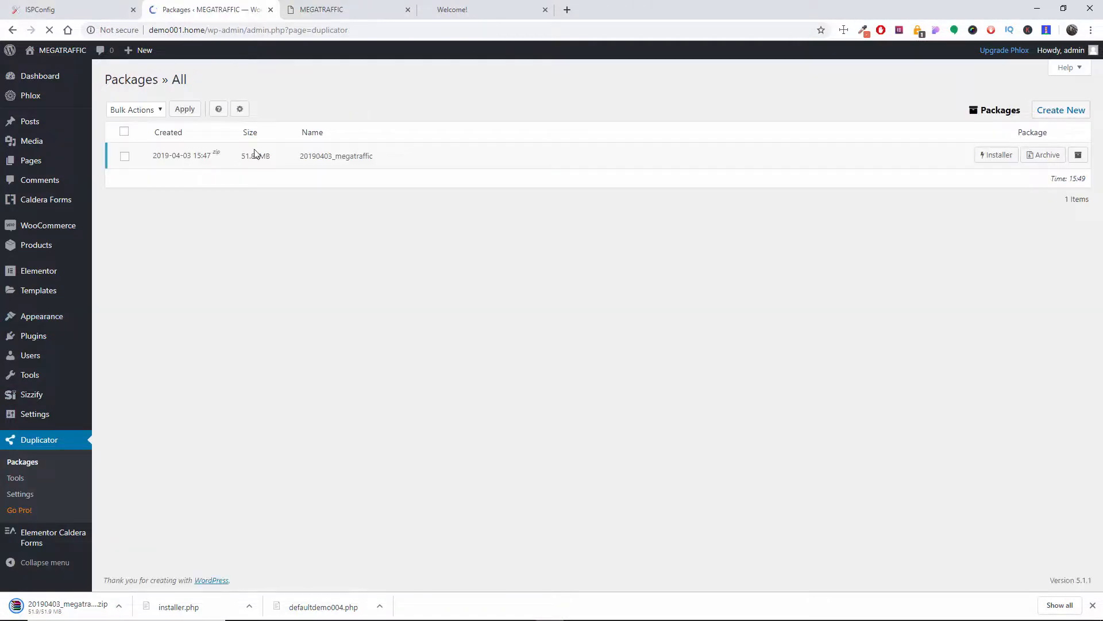
left_click(1082, 158)
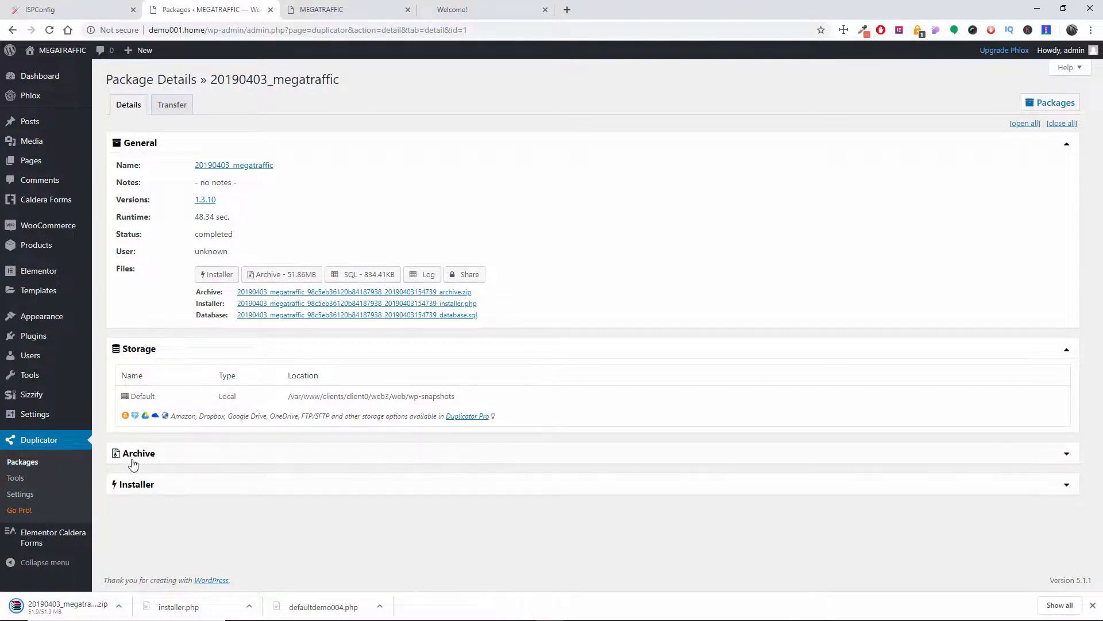
left_click(154, 490)
Step: Compare the source site's address demo001.home with the destination site at demo004.home
left_click(461, 8)
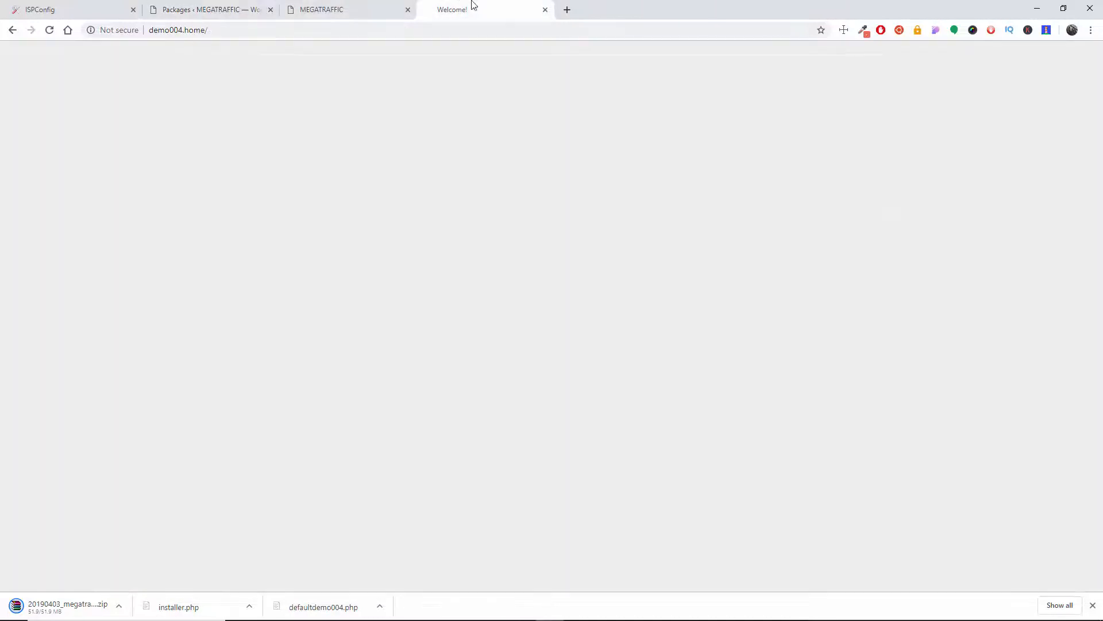
key("ctrl+2")
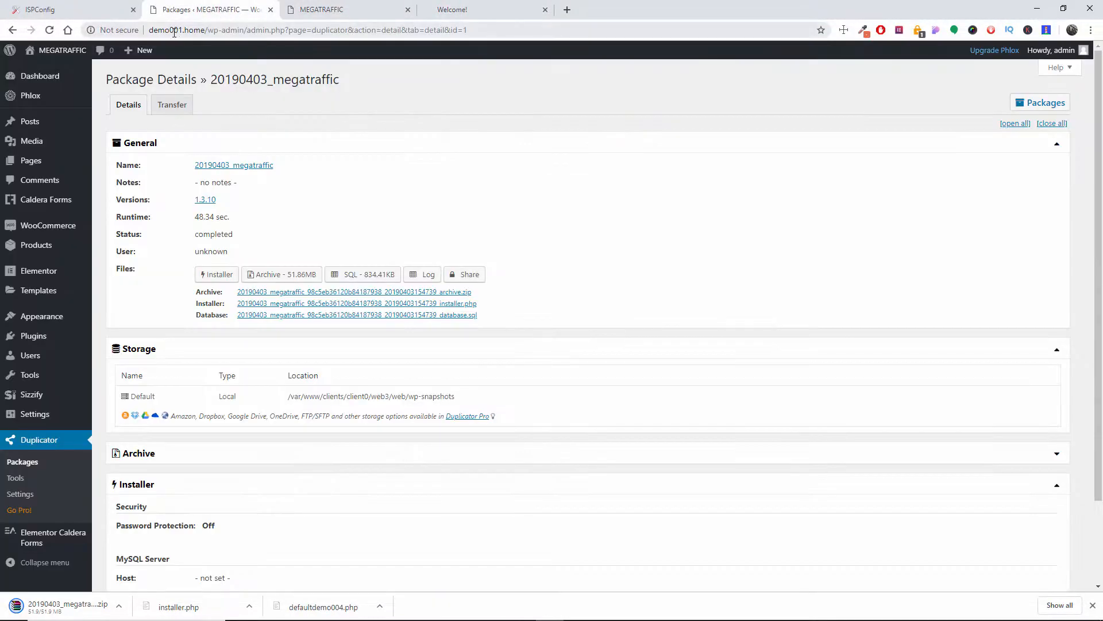
left_click_drag(150, 32, 180, 27)
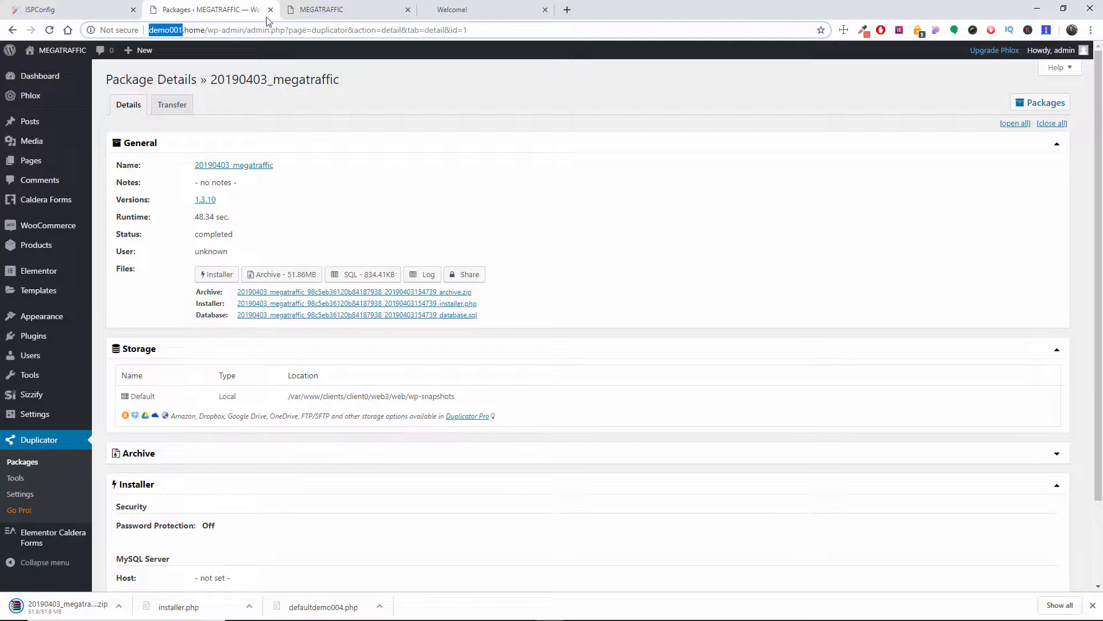
left_click(463, 9)
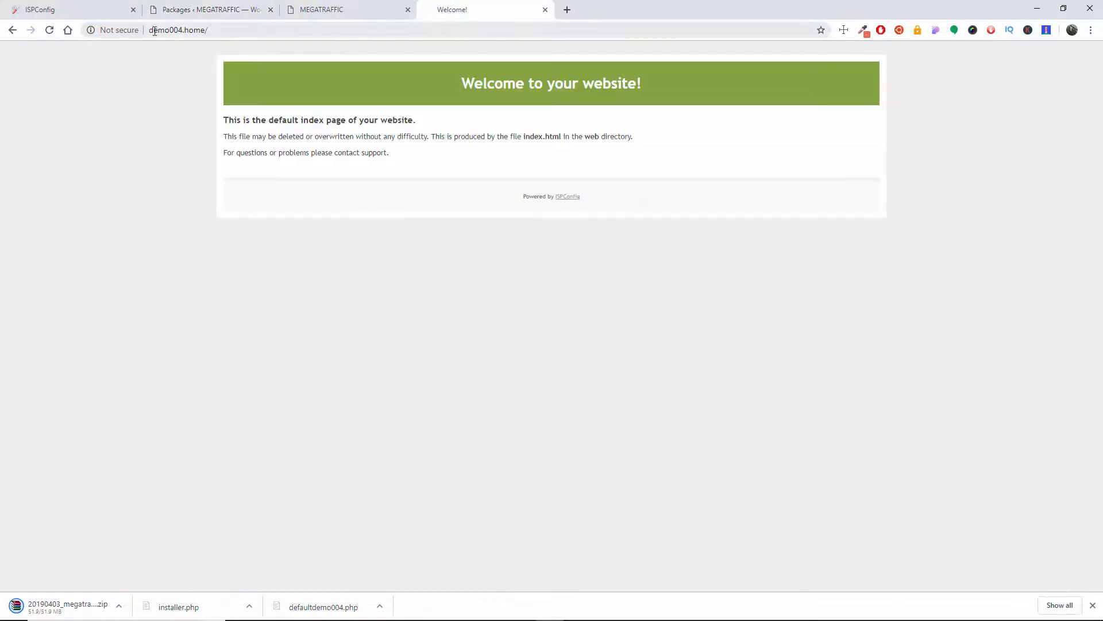
Step: Switch to FileZilla, refresh the local TEMPS folder, and upload the archive zip and installer.php to demo004.home's /web folder
left_click(221, 8)
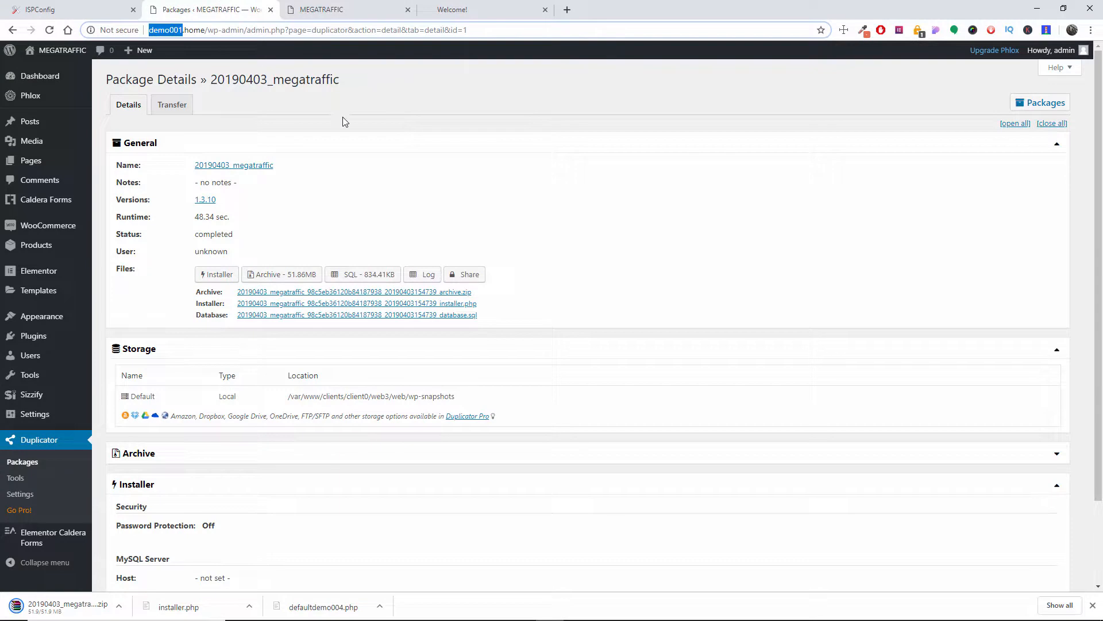
left_click(434, 12)
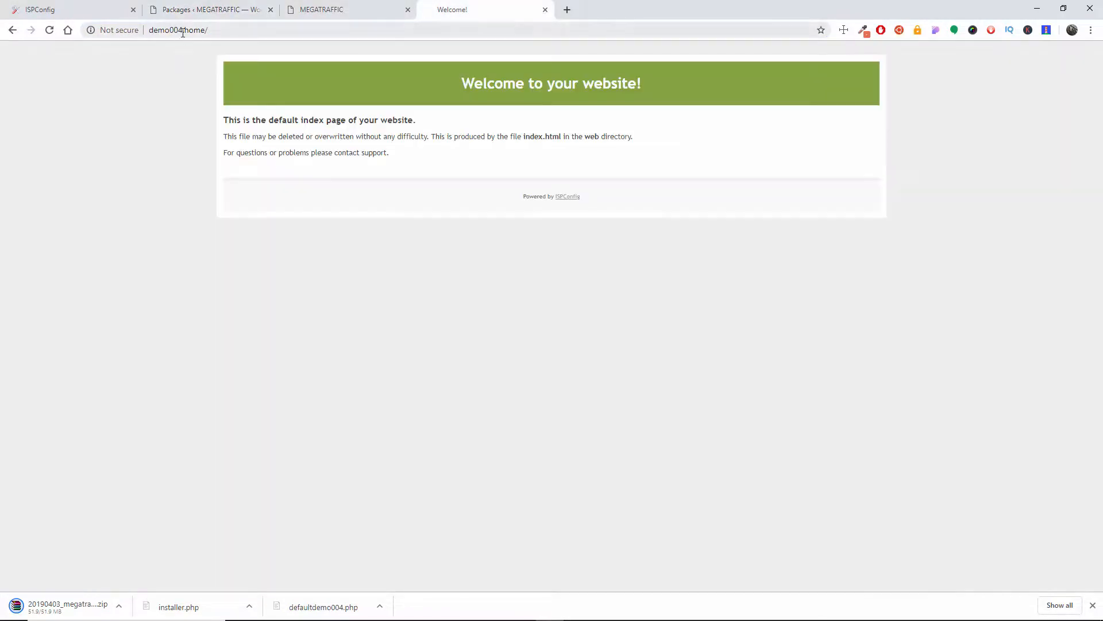
left_click(203, 10)
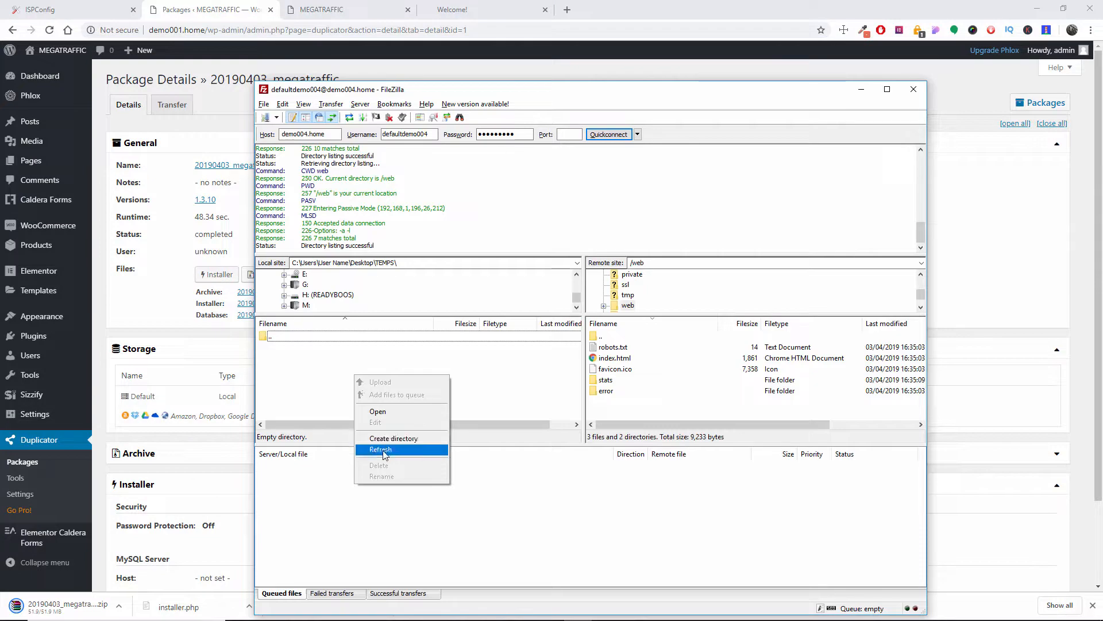
left_click(380, 447)
left_click_drag(309, 387, 636, 417)
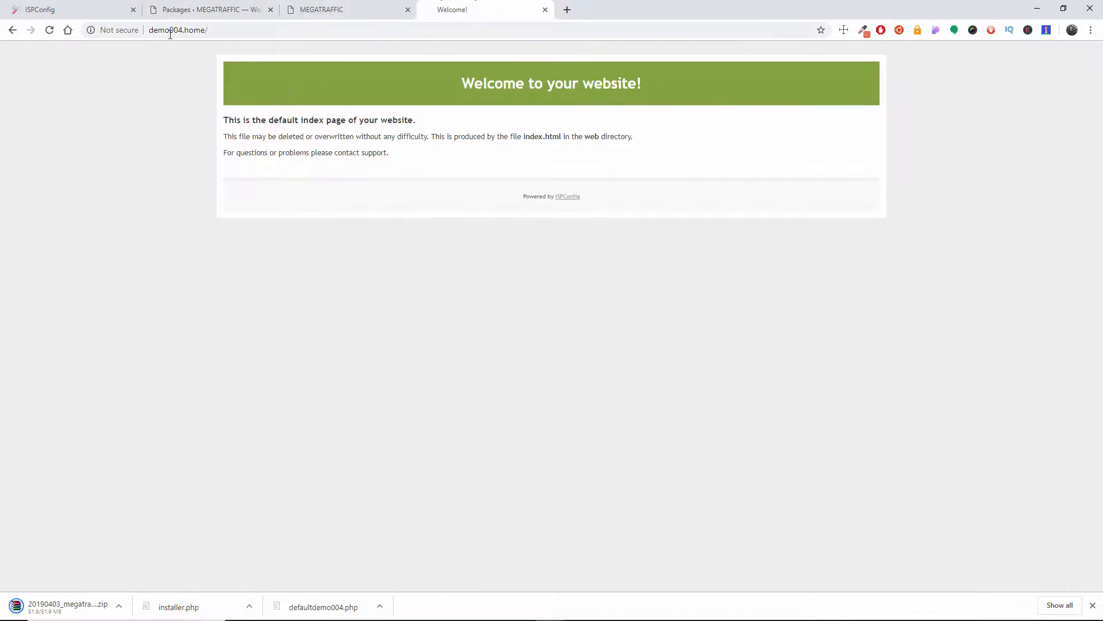
Step: In FileZilla, delete the default index.html and favicon.ico from demo004.home's /web folder
key("alt+Tab")
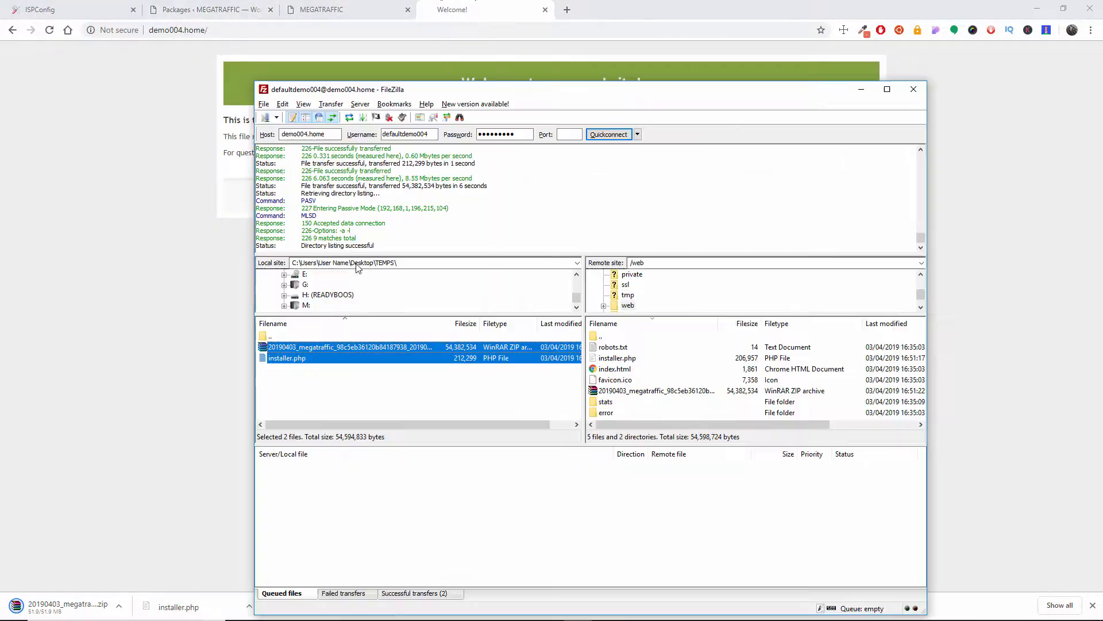
left_click(631, 370)
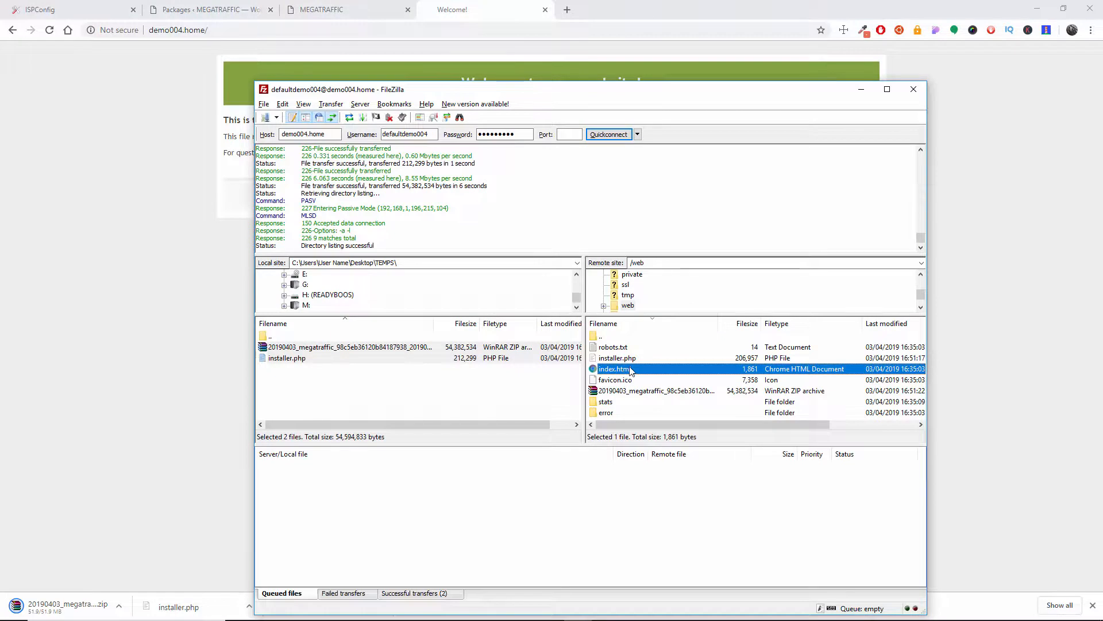
key("Delete")
key("Return")
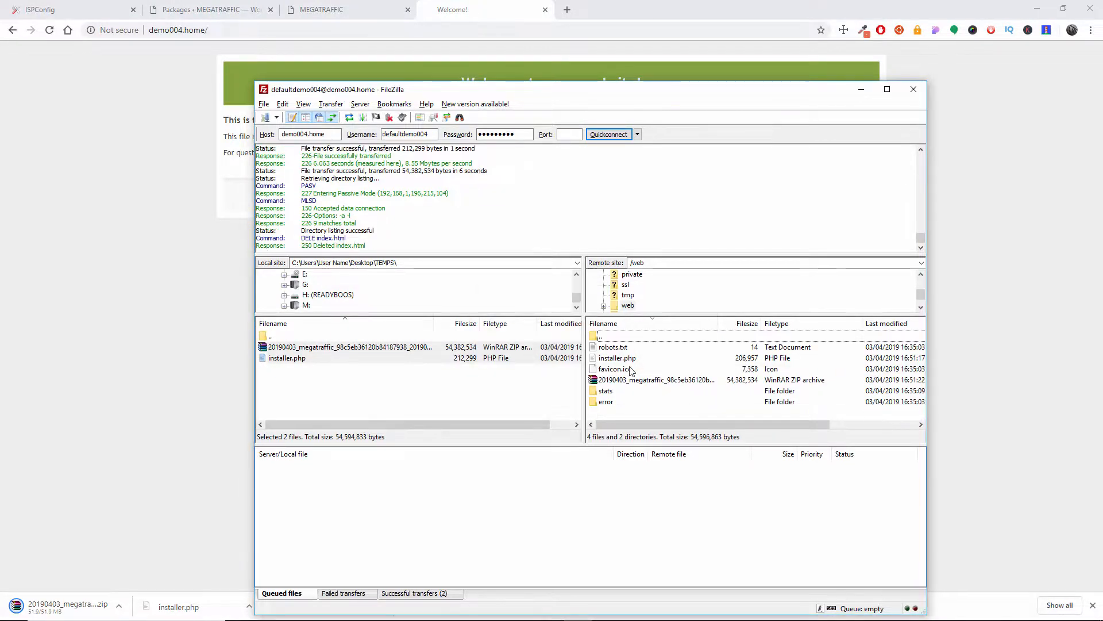
left_click(631, 370)
key("Delete")
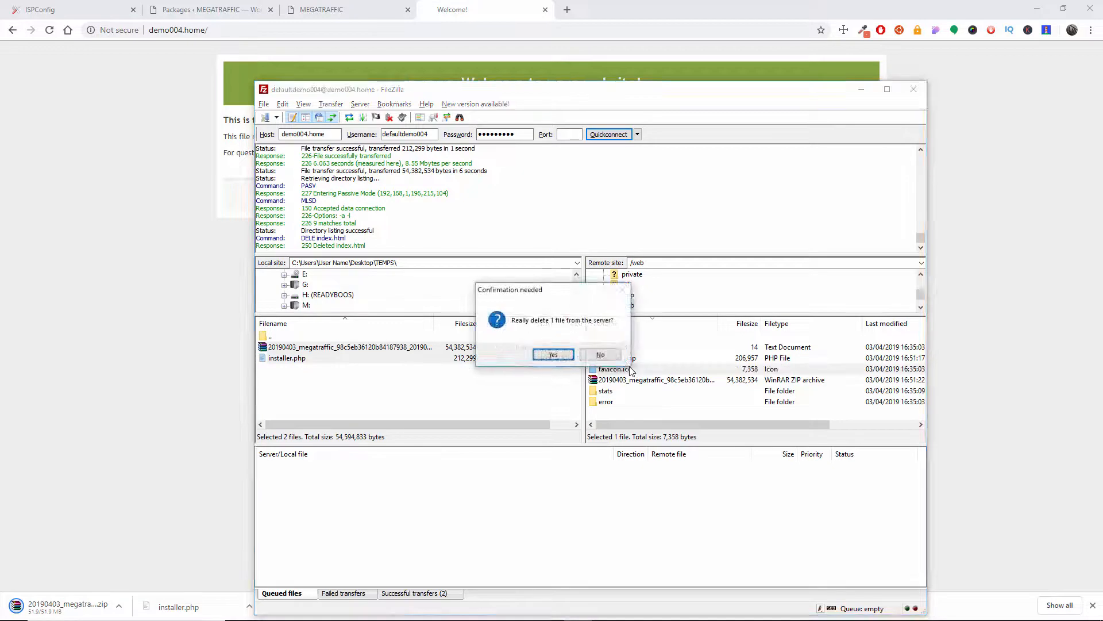
key("Return")
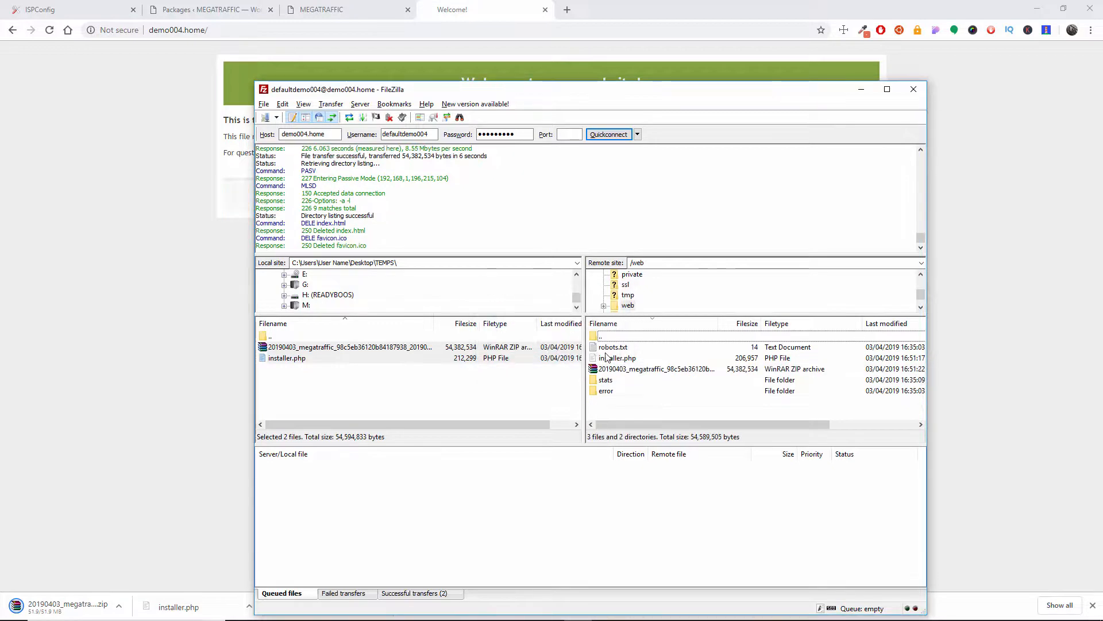
Step: Switch back to Chrome and reload the demo004.home page to check that the default index page is gone
left_click(540, 377)
left_click(464, 13)
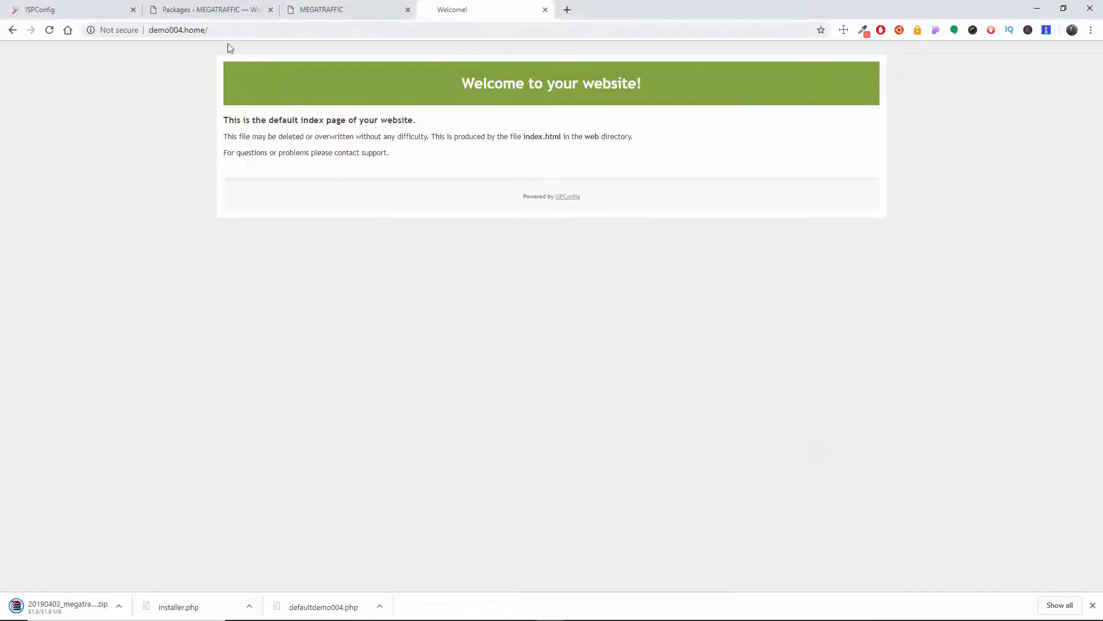
left_click(50, 30)
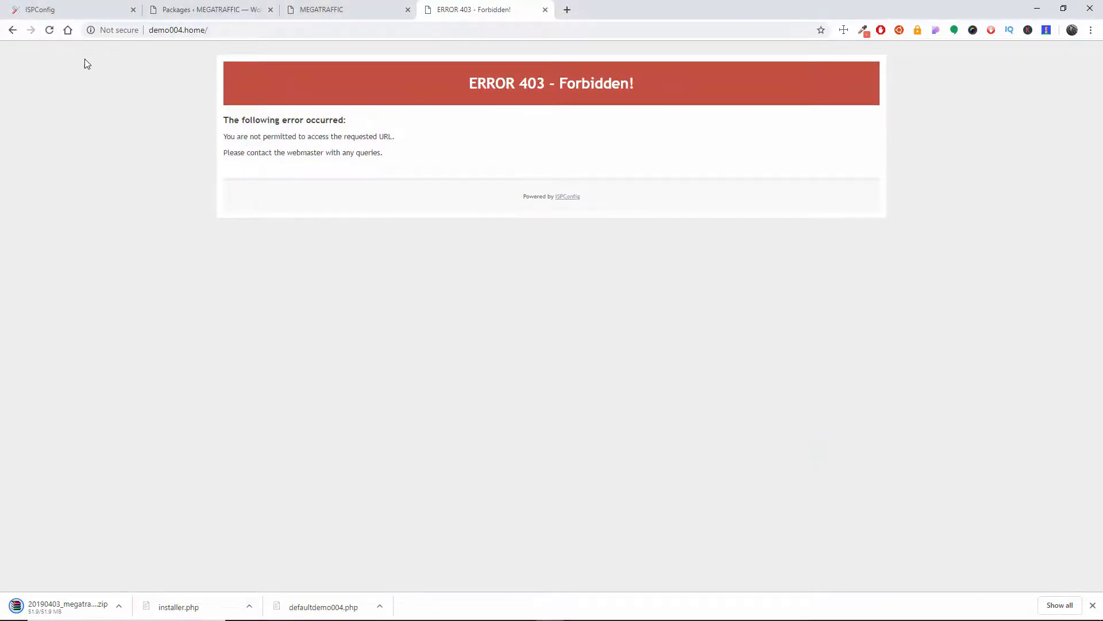
Step: Open demo004.home/installer.php in the browser to launch the Duplicator installer
left_click(223, 25)
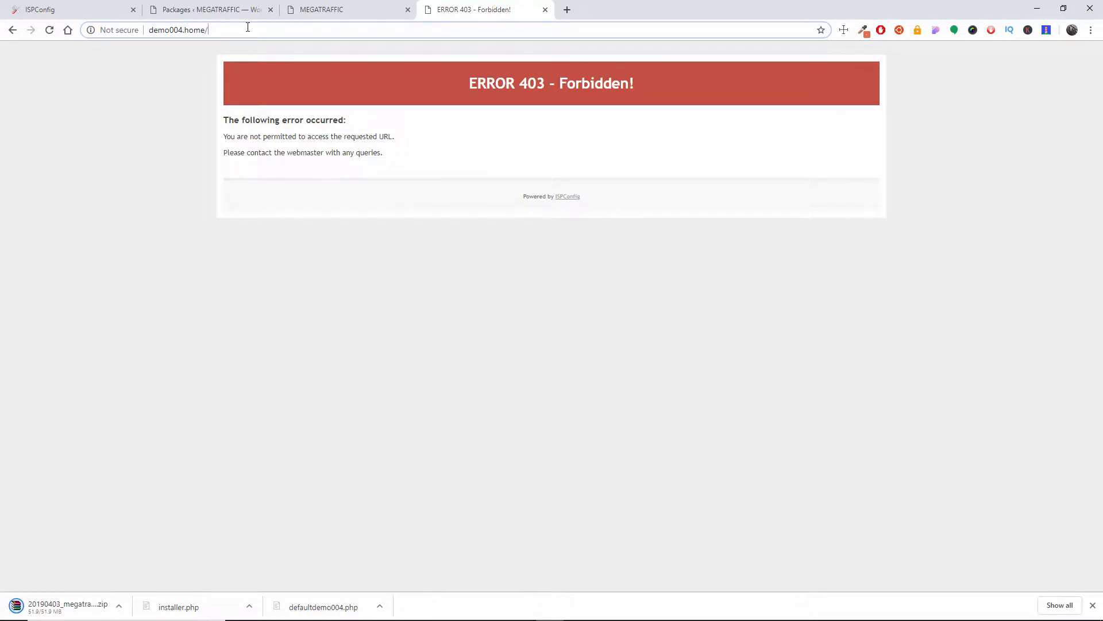
type("i")
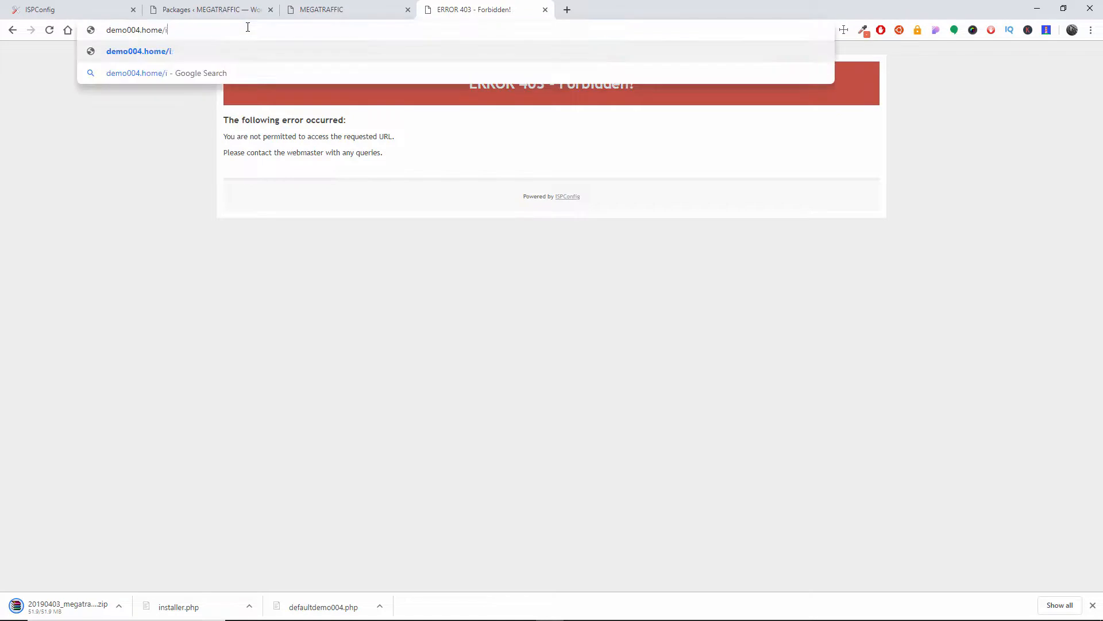
type("nstall.php")
key("alt+Tab")
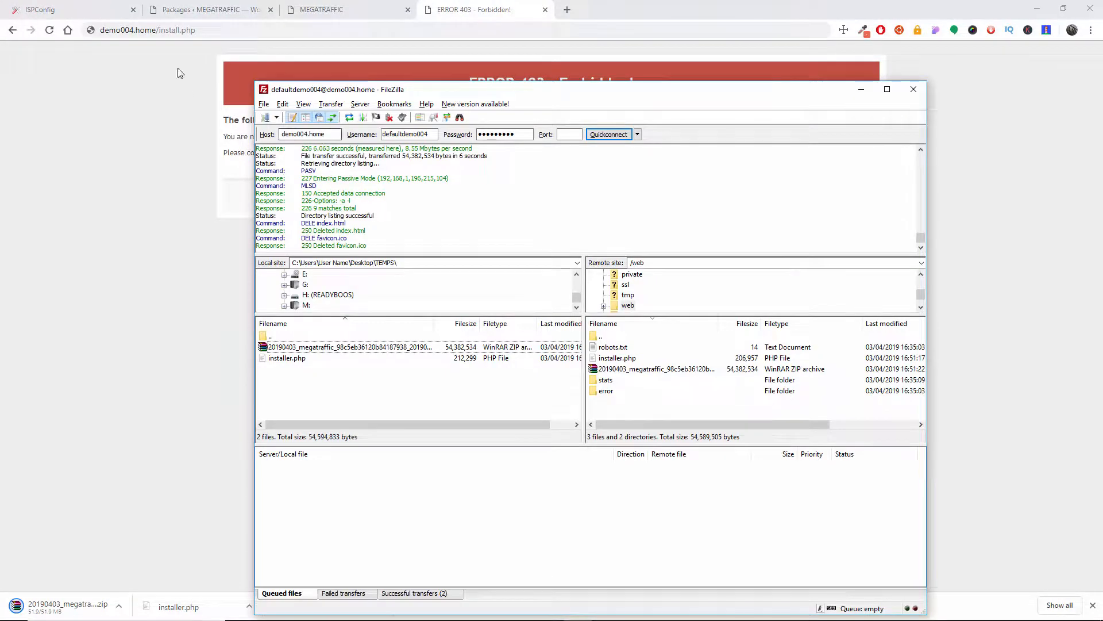
left_click(178, 34)
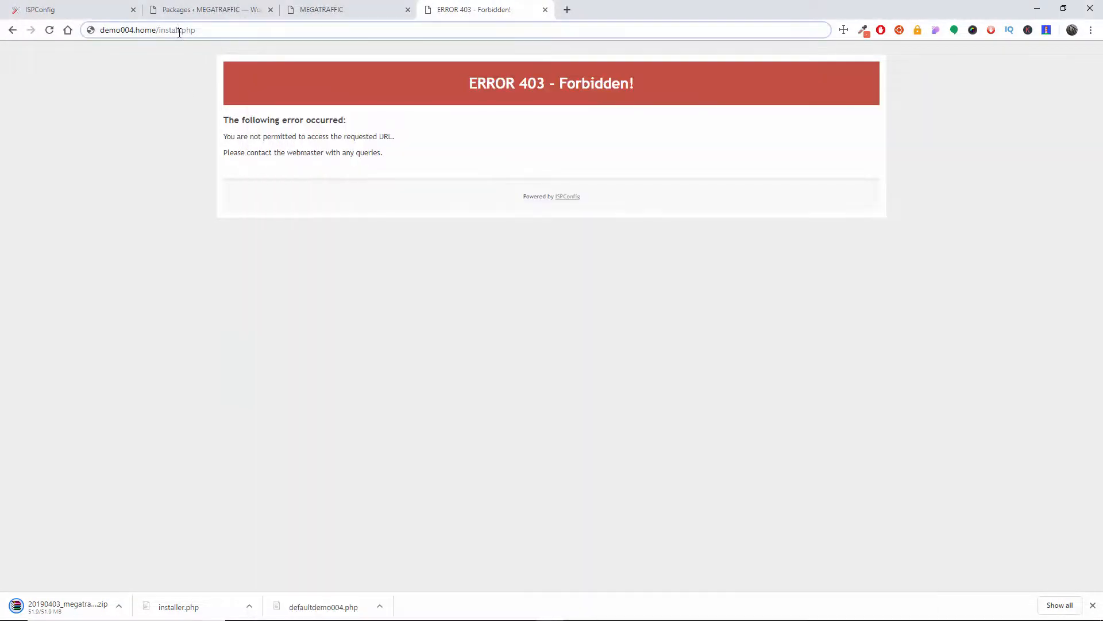
type("er")
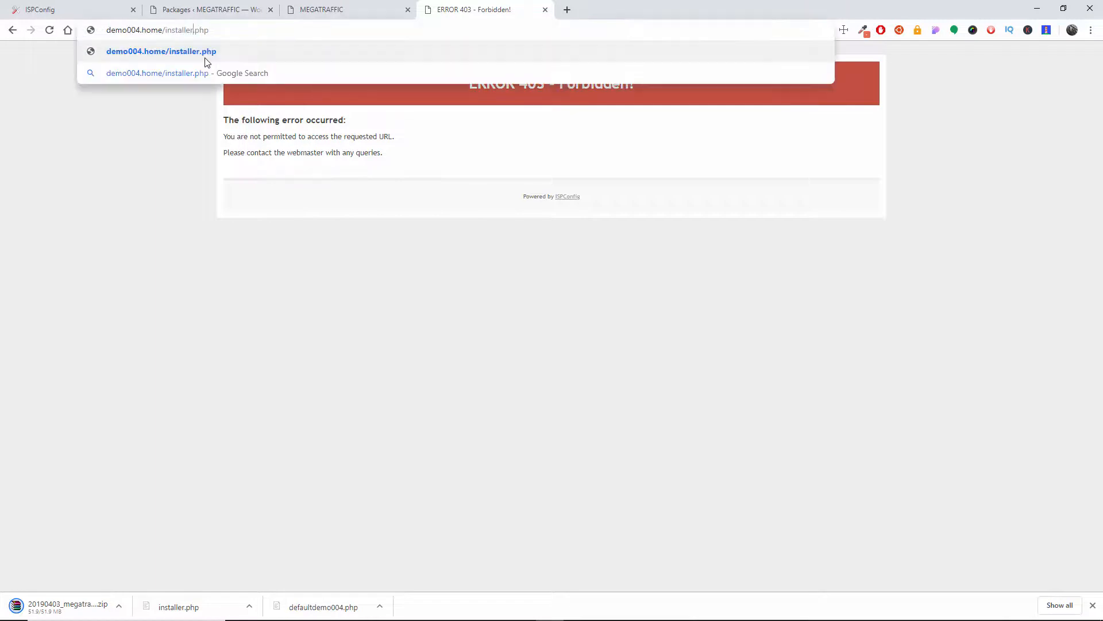
left_click(205, 59)
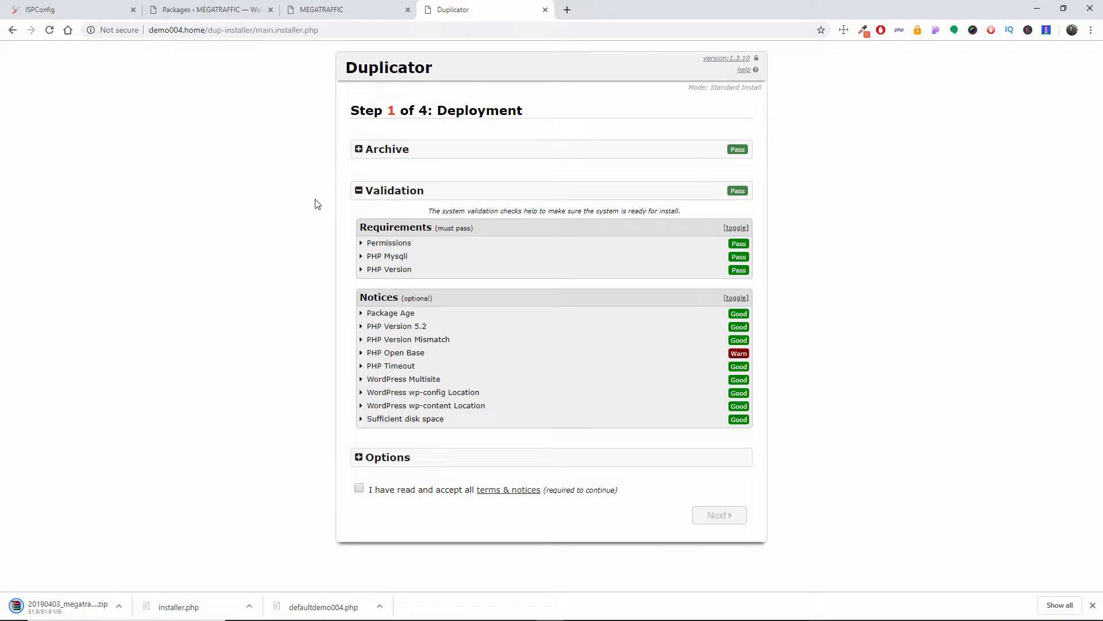
Step: Review the user accounts in the source site's WordPress dashboard and return to the Duplicator installer
left_click(198, 9)
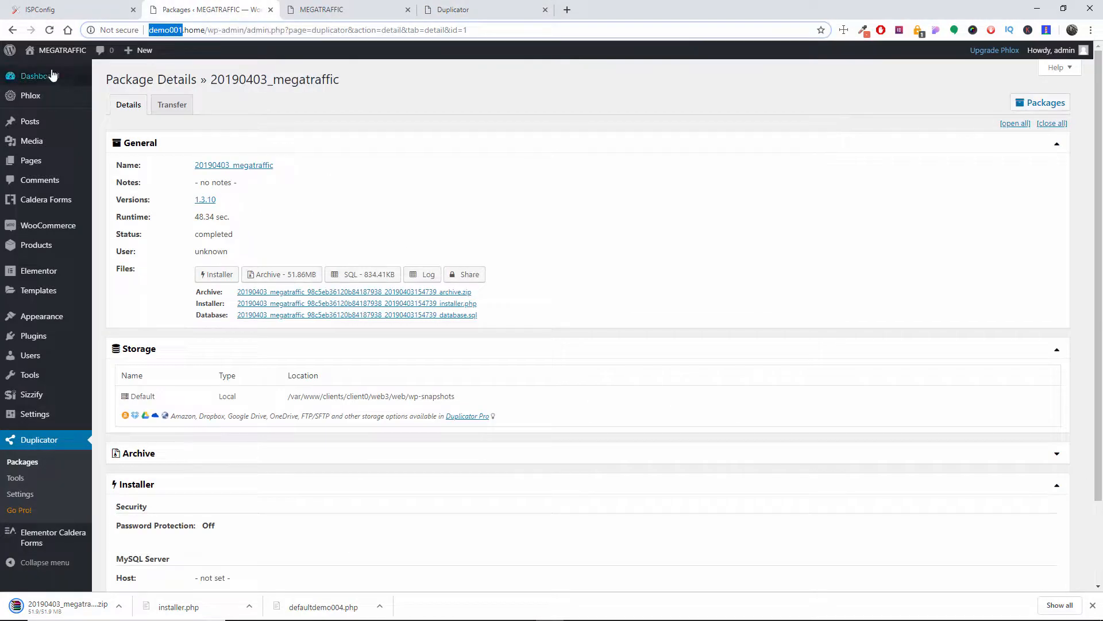
left_click(51, 358)
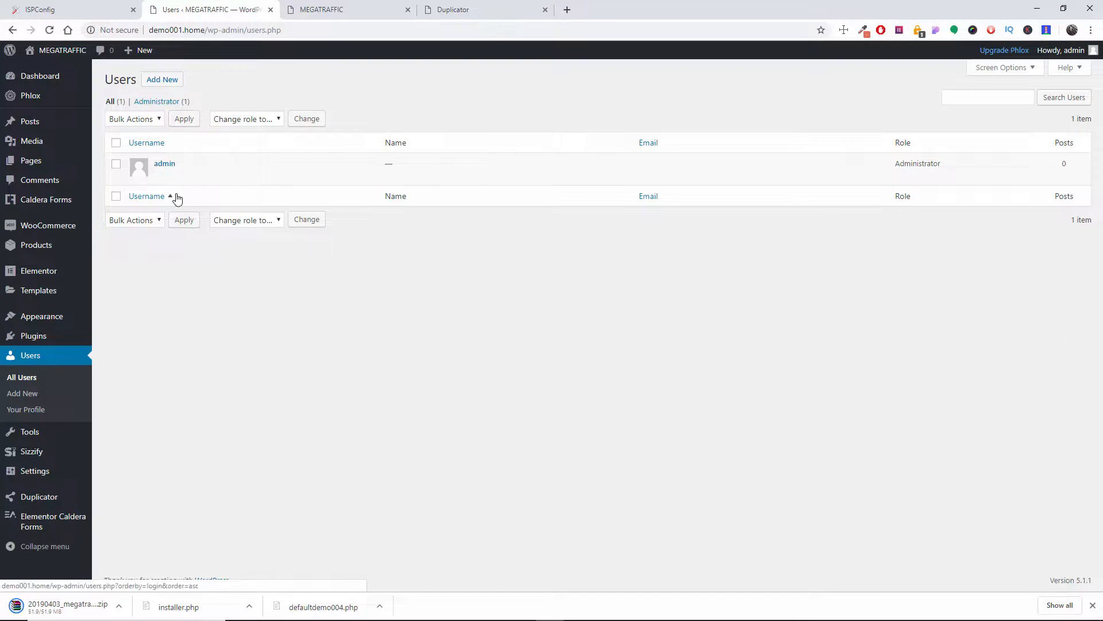
left_click(452, 8)
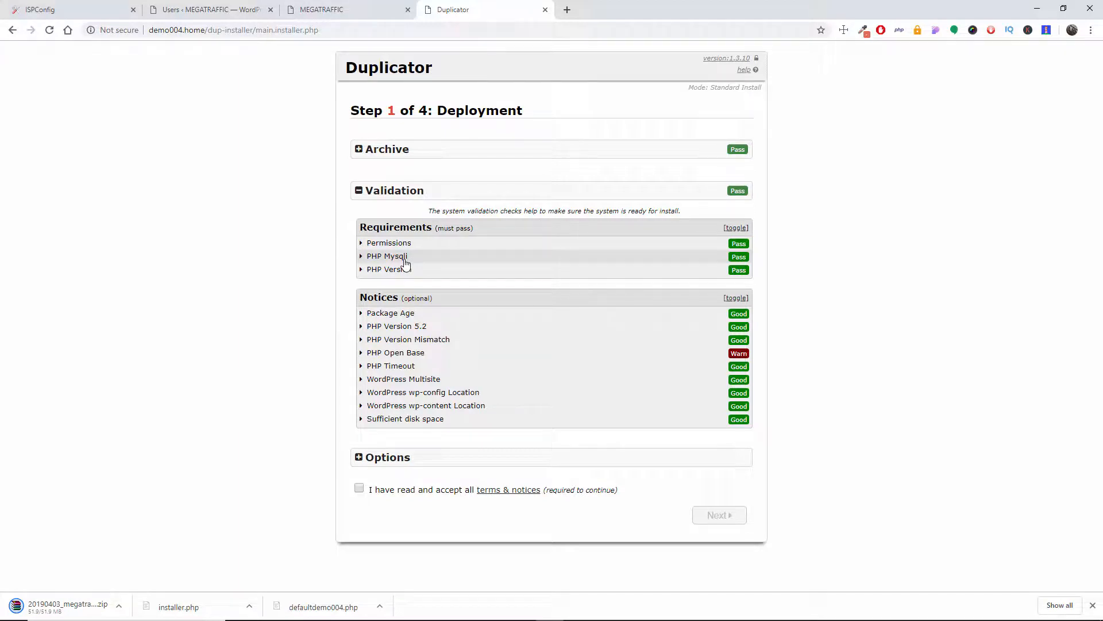
left_click(194, 8)
left_click(471, 7)
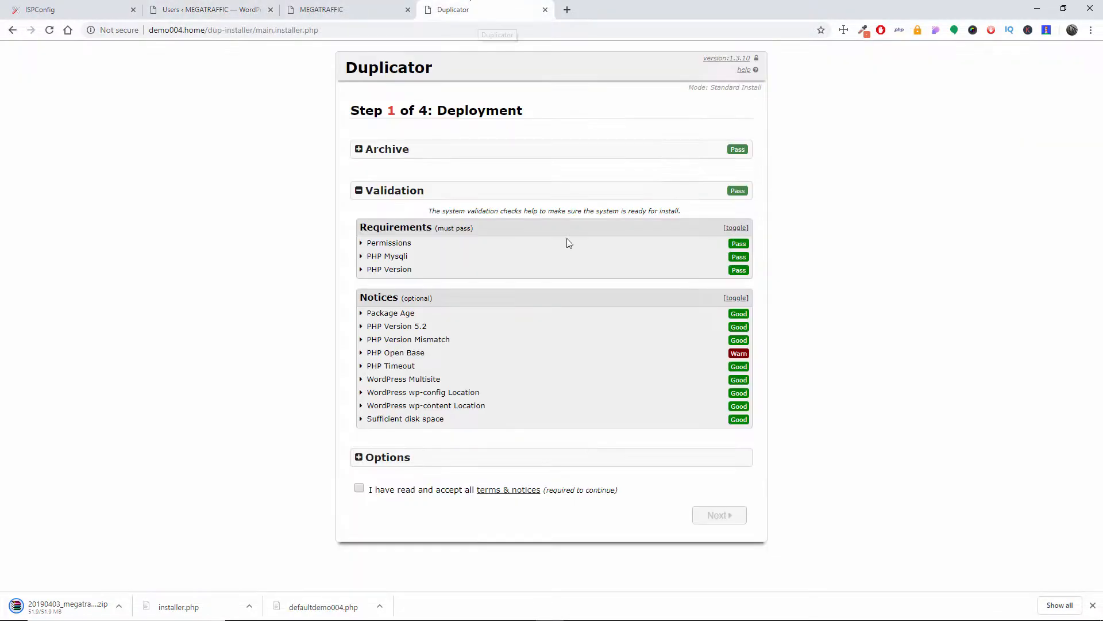
Step: Read the details of the PHP Open Base validation notice in the installer and collapse them again
left_click(383, 355)
scroll(390, 300, "down", 2)
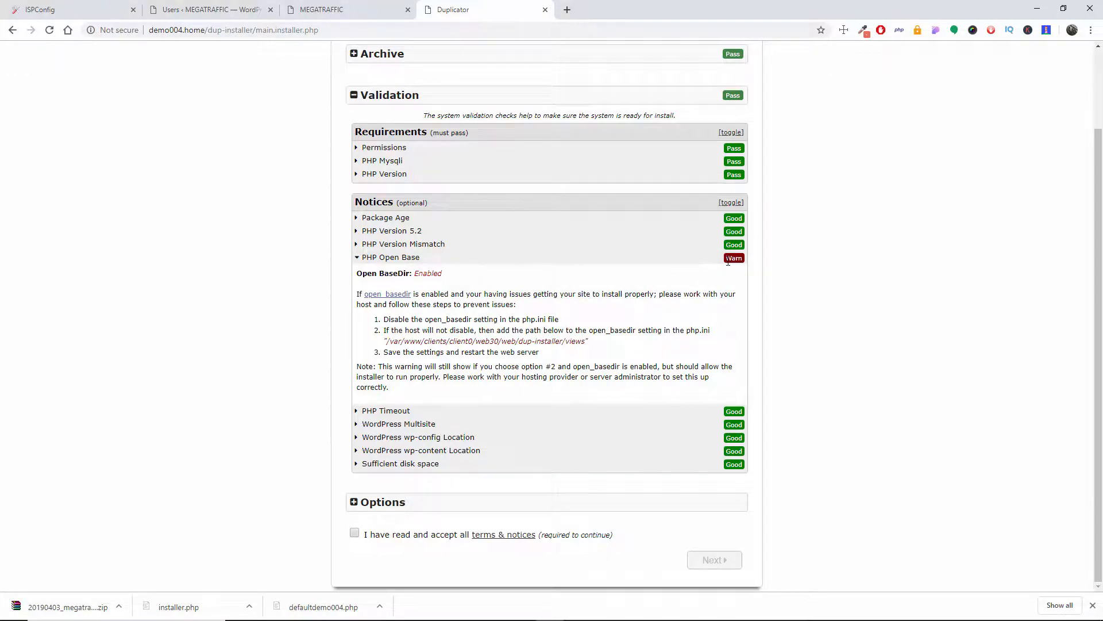
left_click(90, 8)
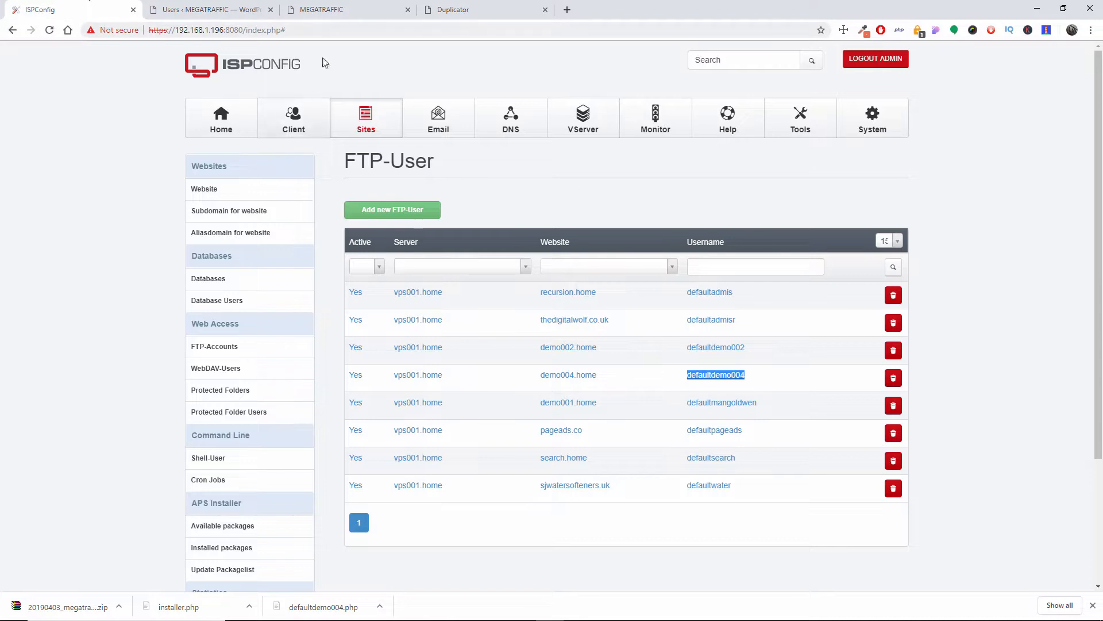
left_click(508, 8)
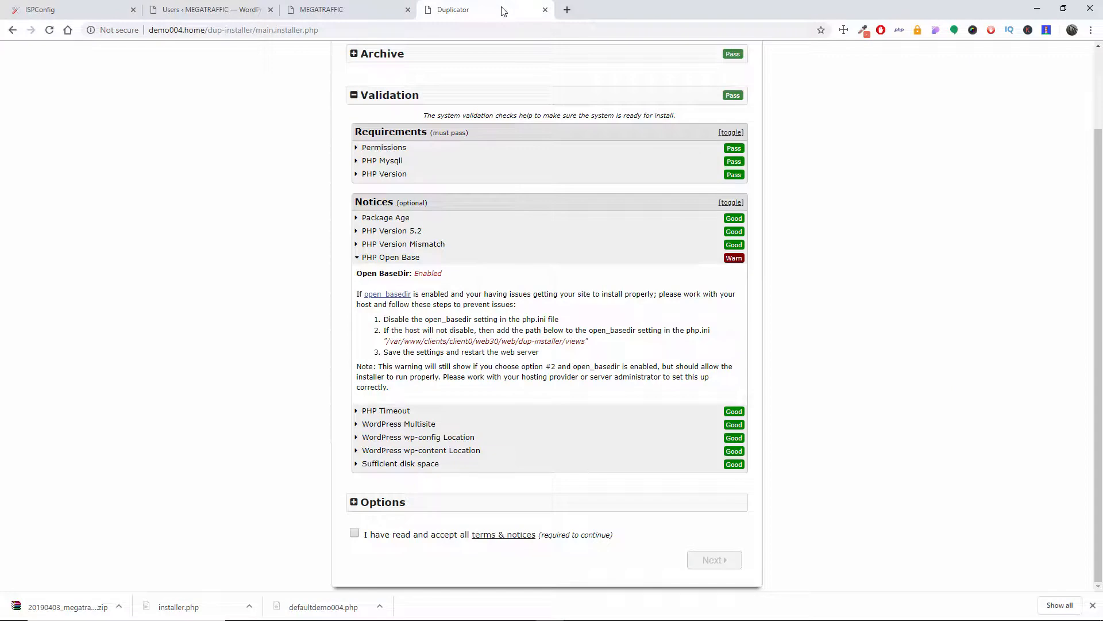
left_click(360, 257)
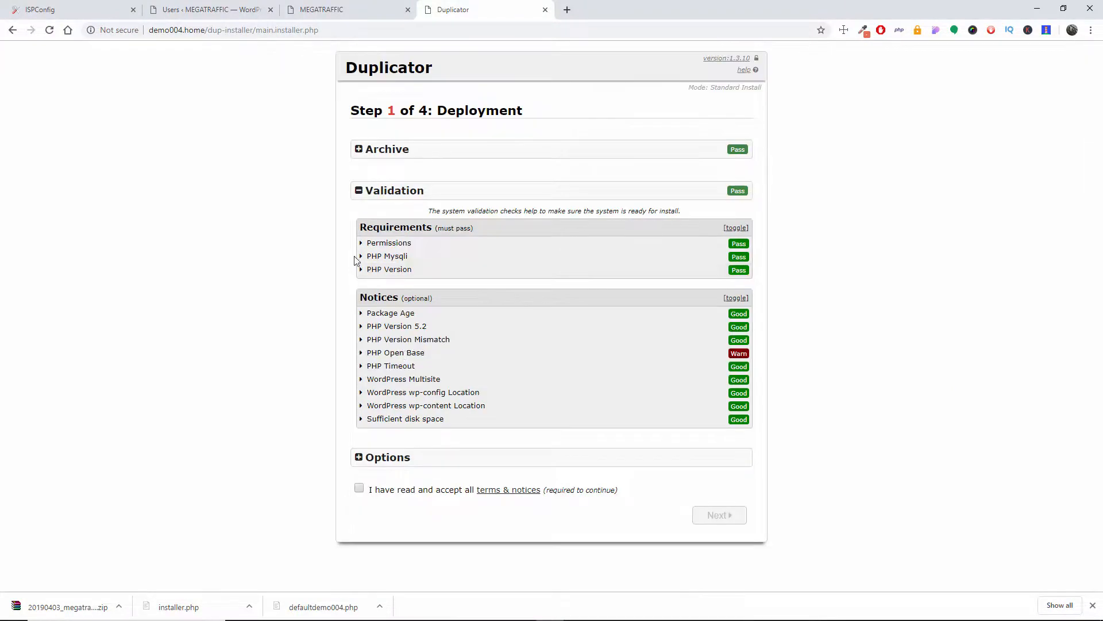
Step: Accept the installer's terms and notices and continue to the Install Database step
left_click(359, 489)
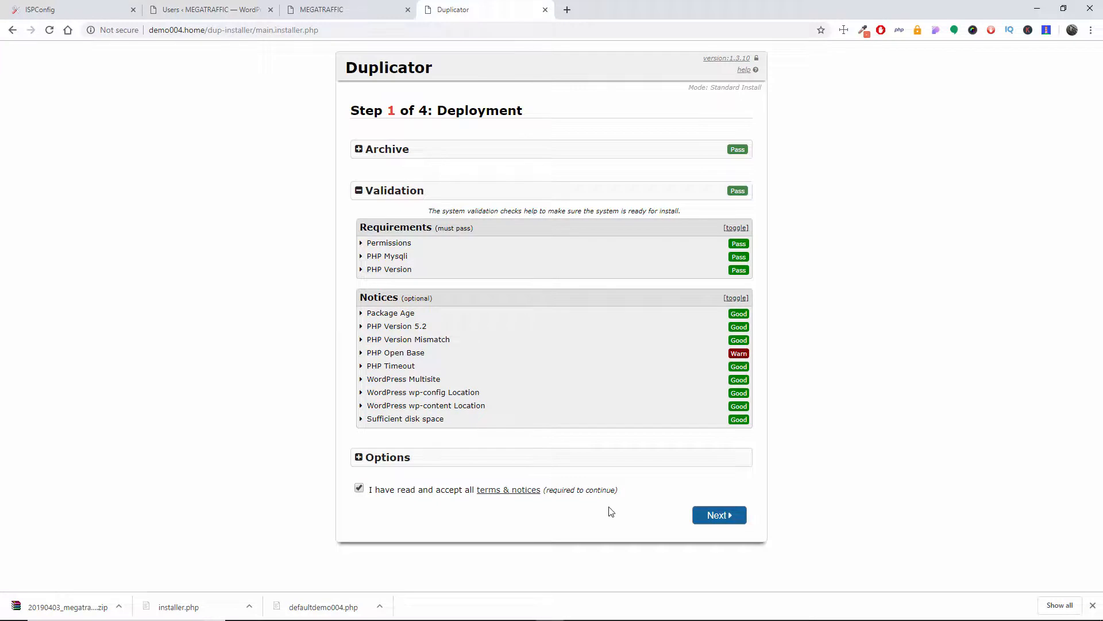
left_click(716, 516)
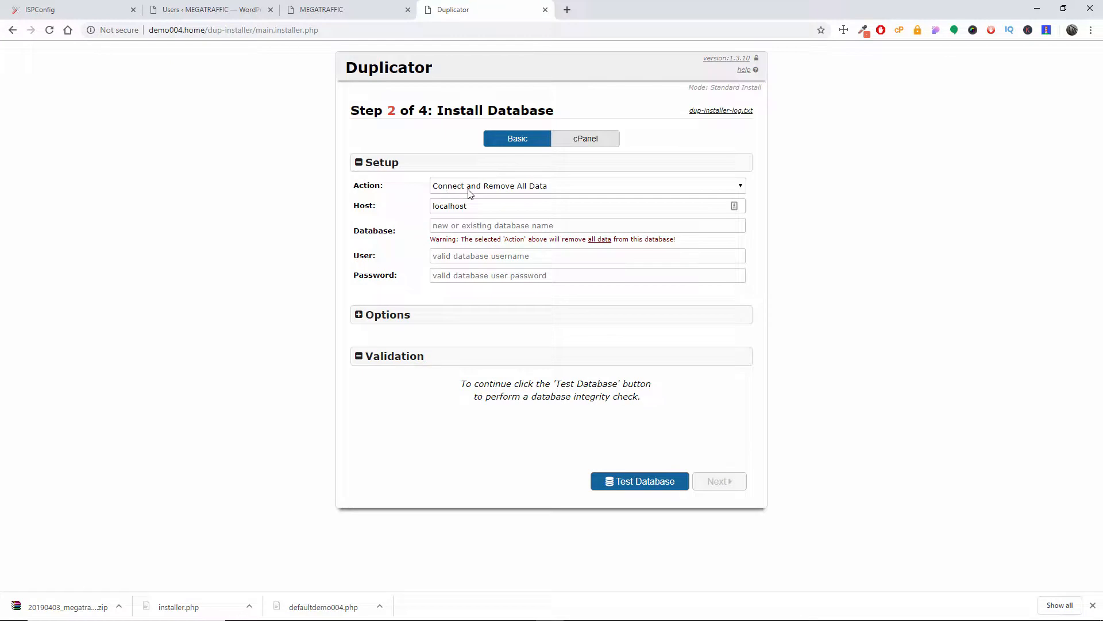
Step: Examine the cPanel connectivity page and the Basic setup's database options in the Install Database step
left_click(572, 139)
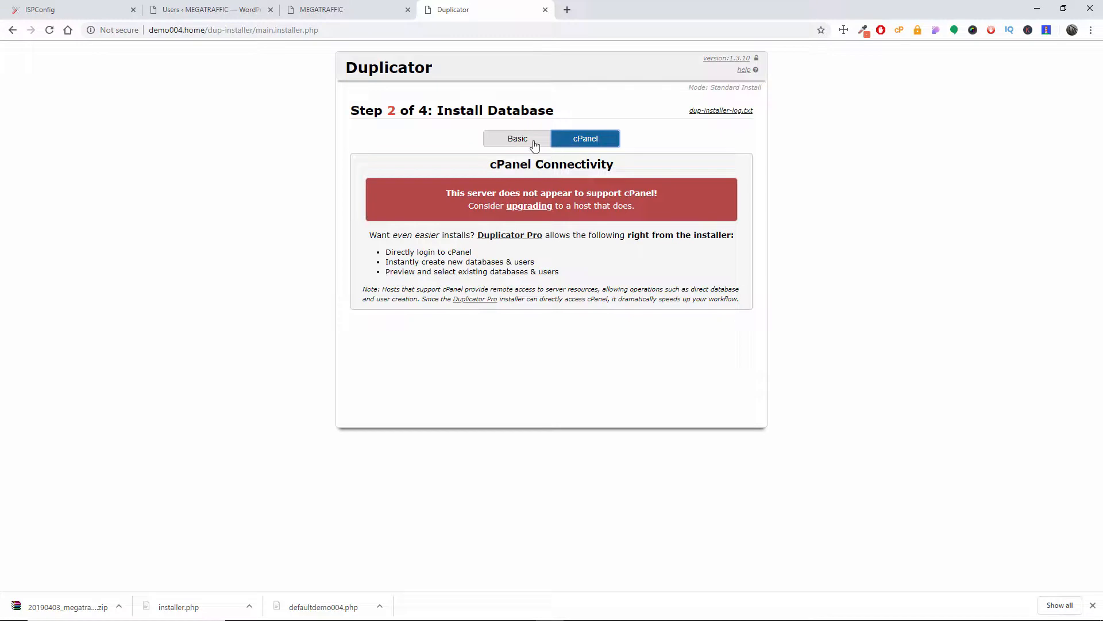
left_click(518, 141)
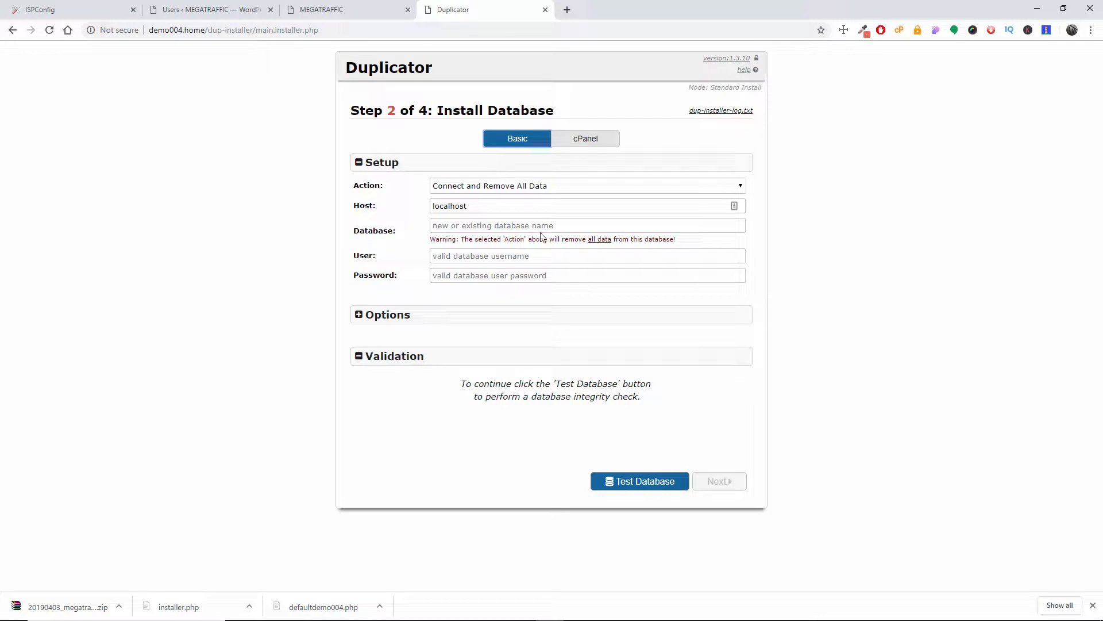
left_click(418, 322)
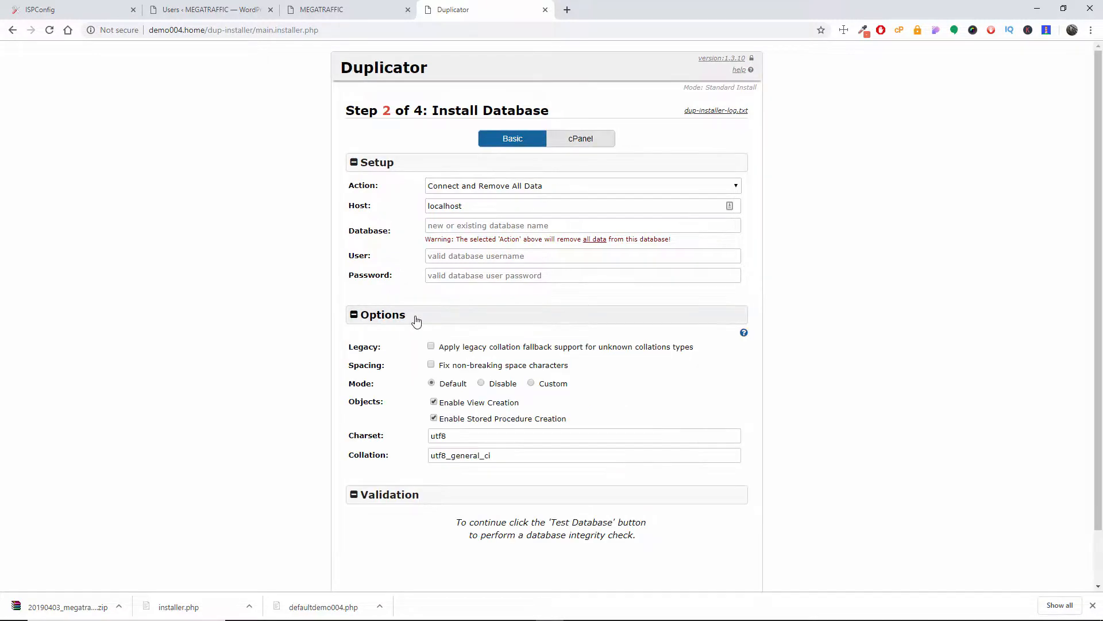
left_click(418, 321)
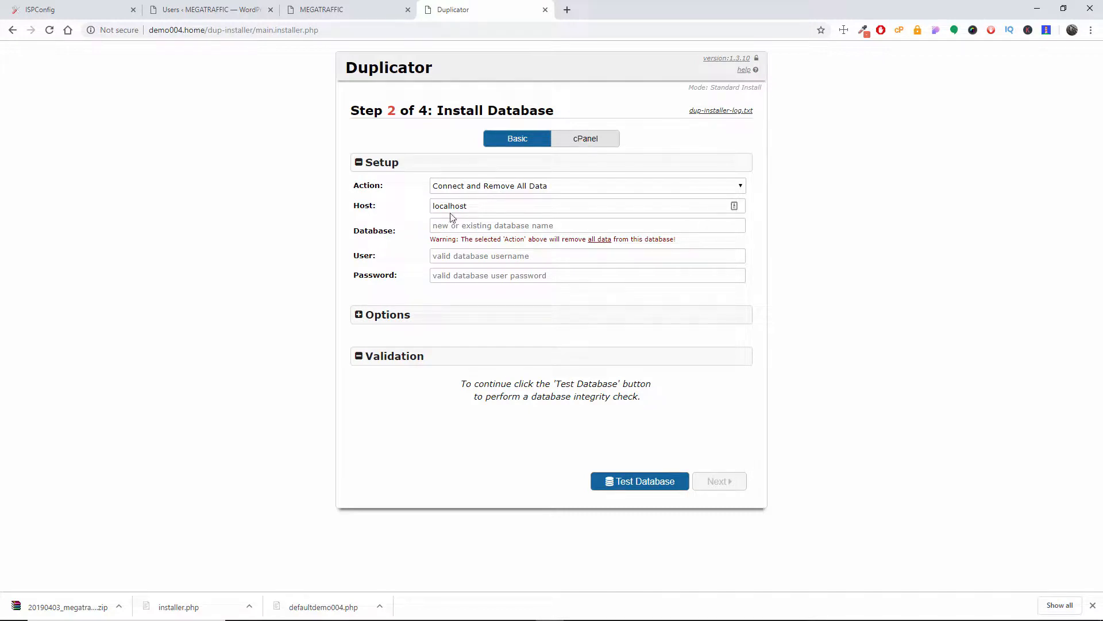
Step: Switch to ISPConfig and open its list of databases
left_click(87, 7)
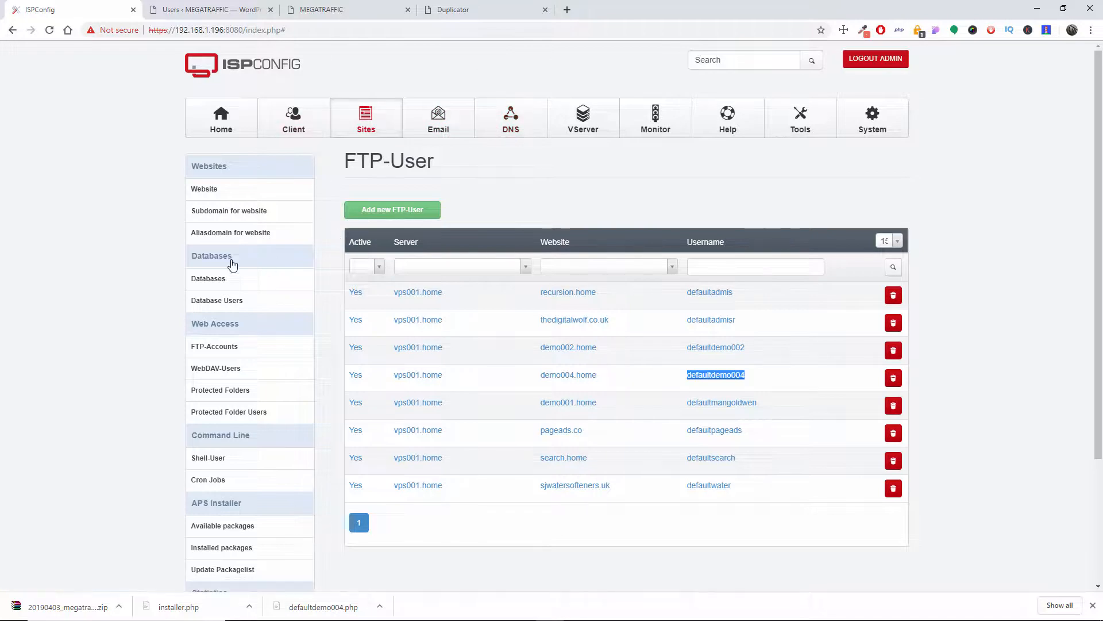
left_click(210, 280)
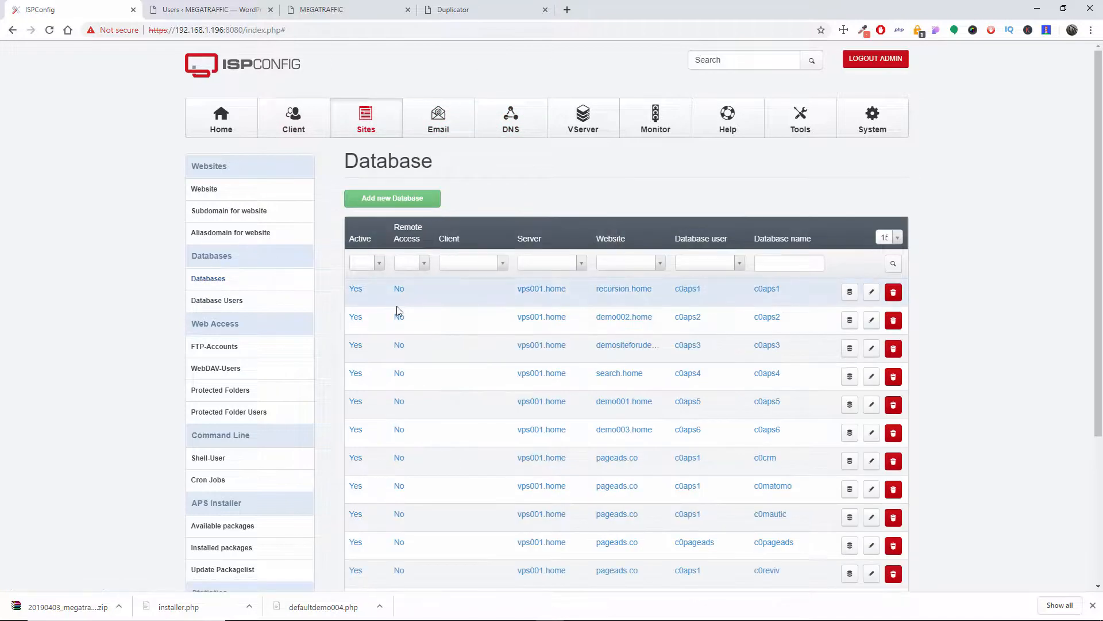
left_click(385, 200)
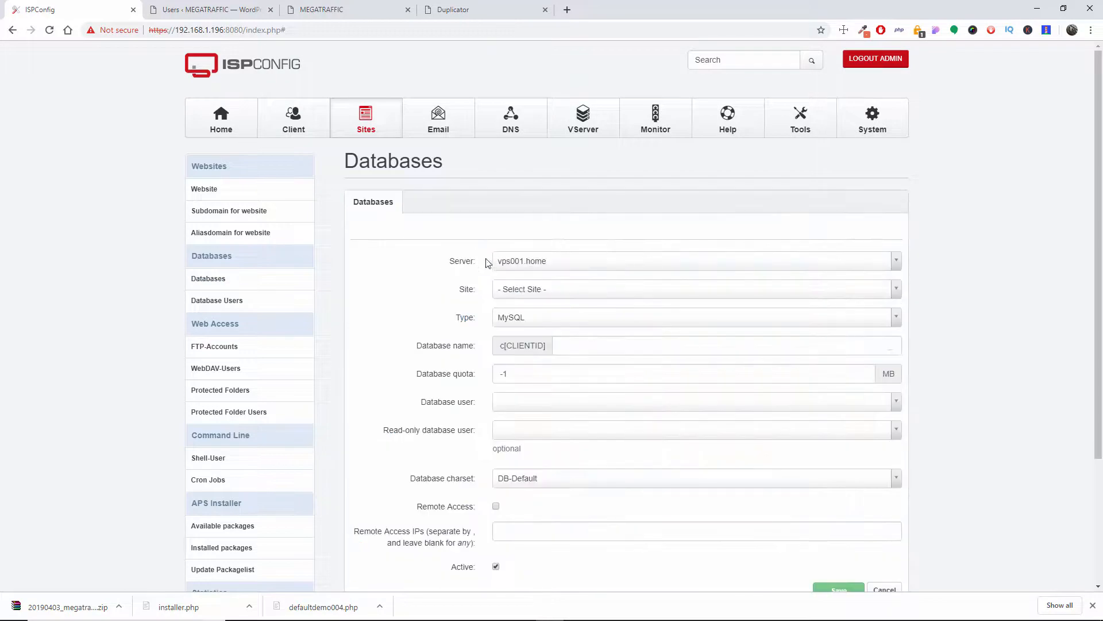
left_click(599, 298)
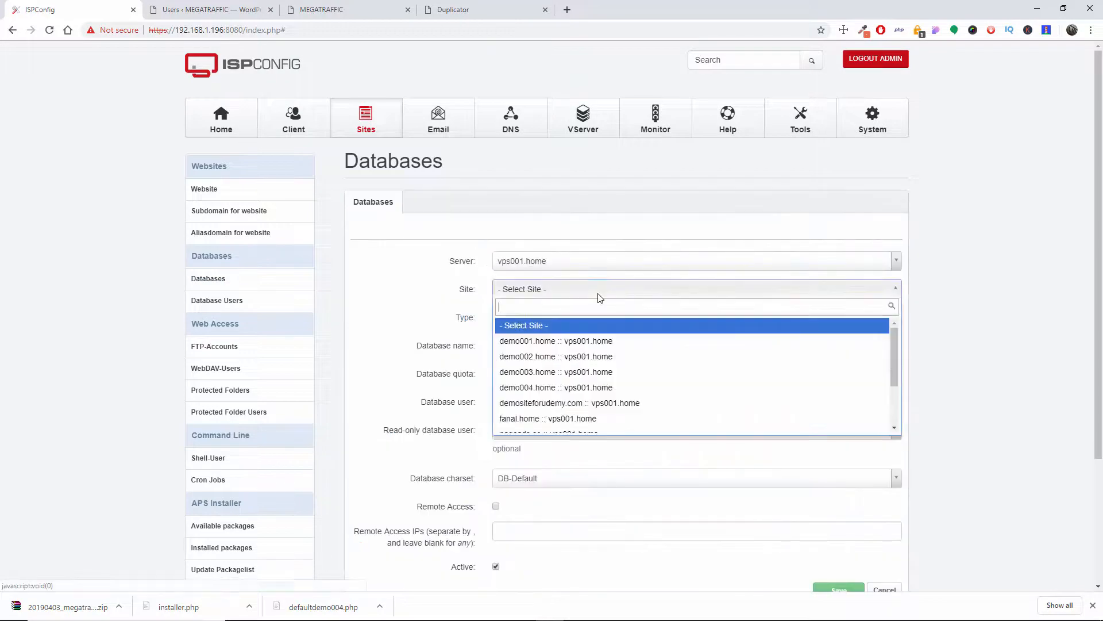
left_click(574, 384)
scroll(592, 344, "down", 2)
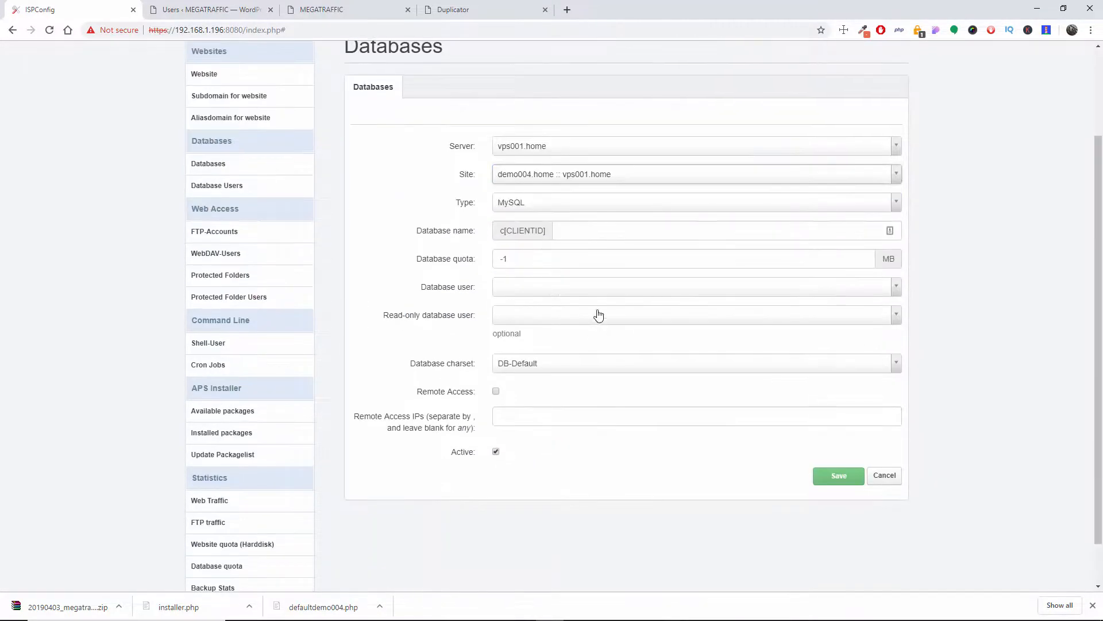
left_click(588, 226)
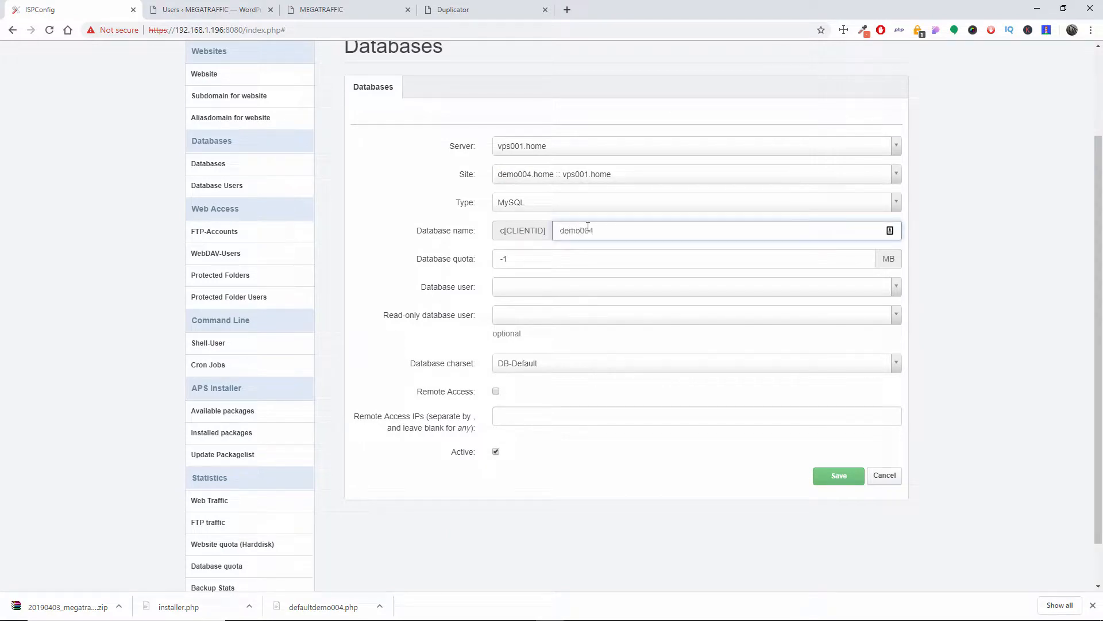
left_click(542, 288)
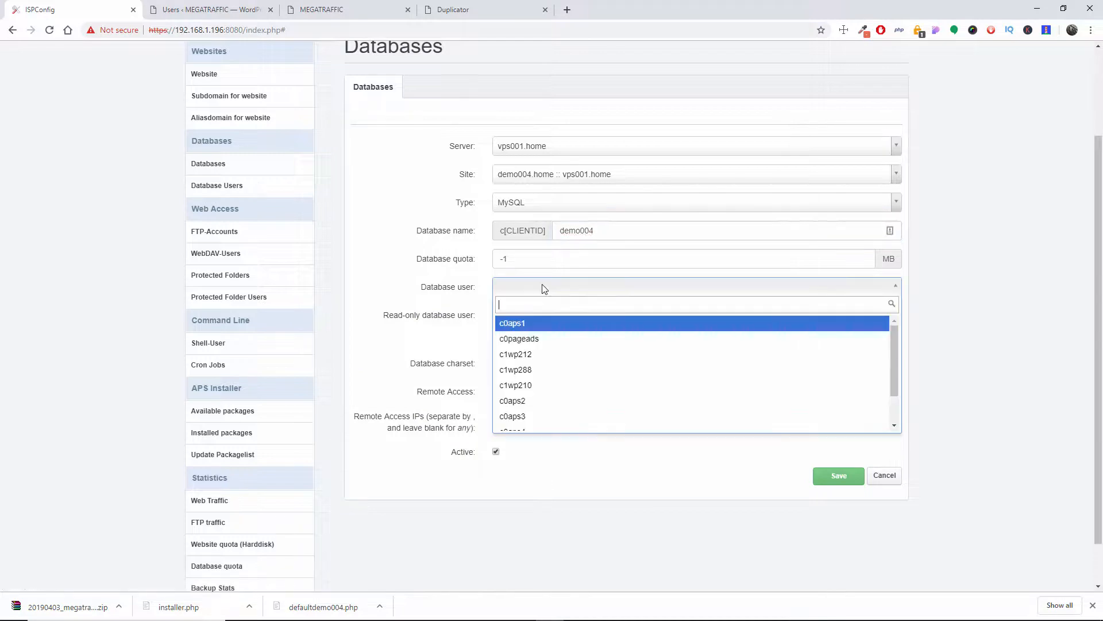
scroll(538, 345, "down", 1)
scroll(538, 345, "up", 1)
left_click(534, 343)
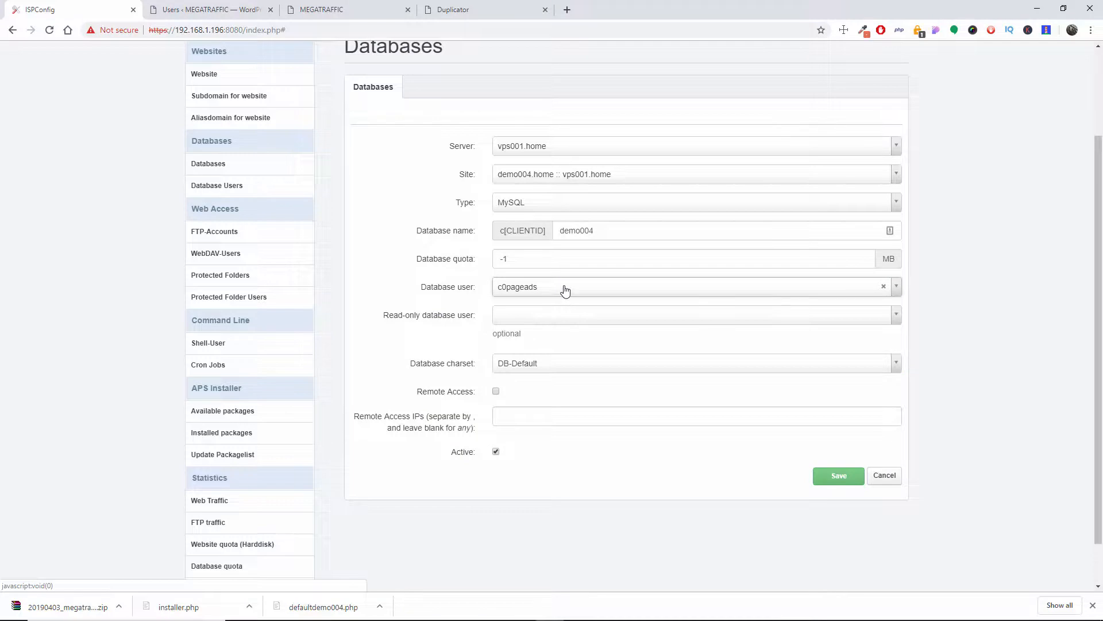
scroll(562, 291, "up", 2)
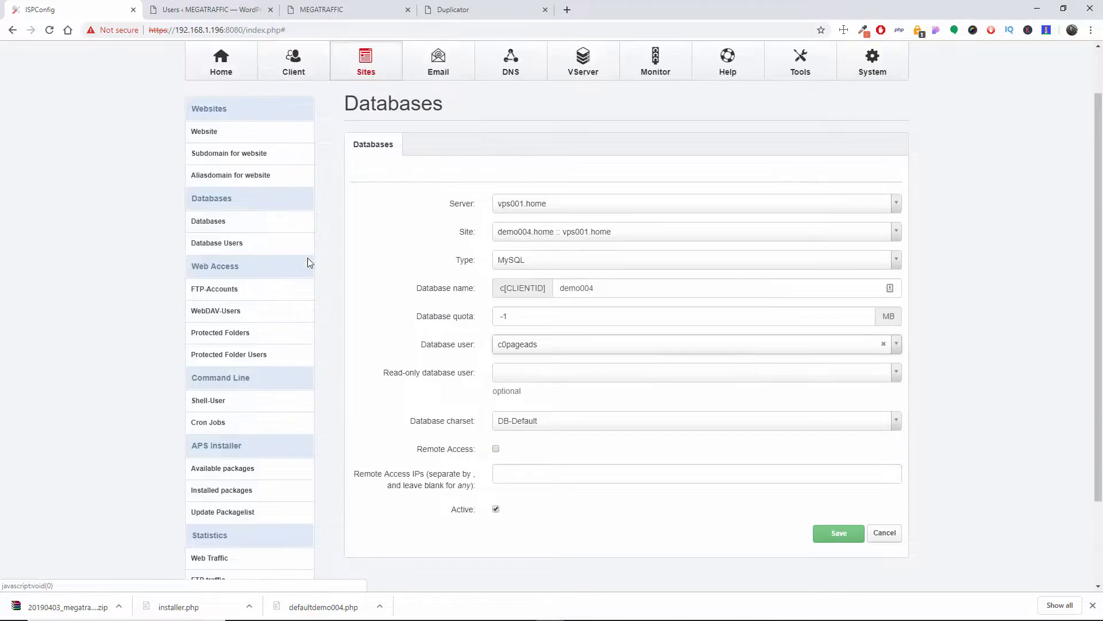
Step: Start a new database user in ISPConfig and enter demo004 as its name
left_click(217, 254)
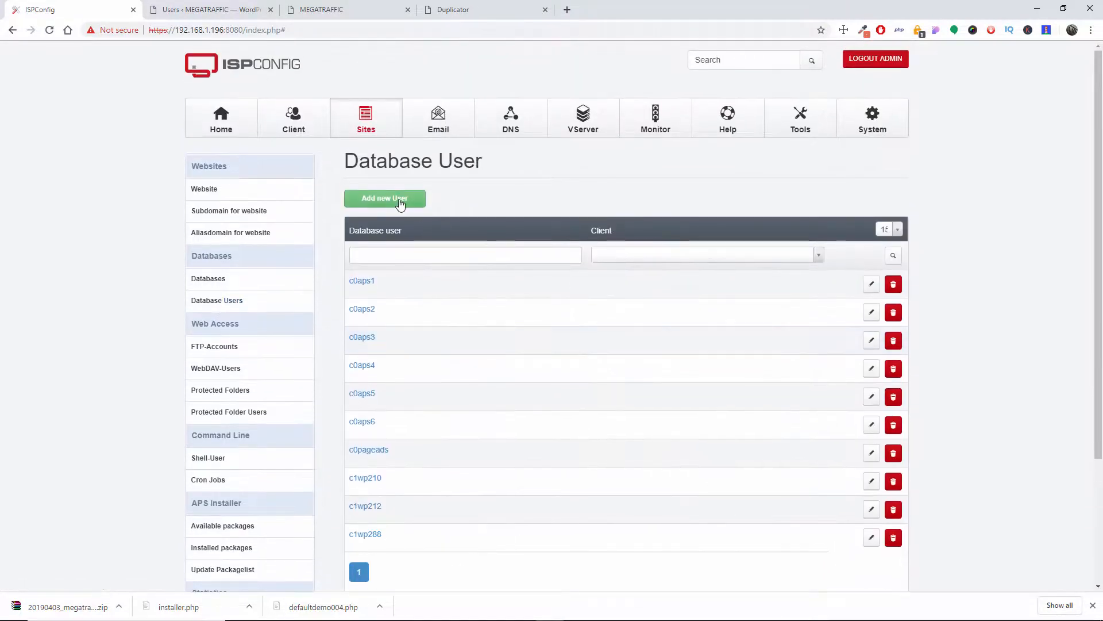
left_click(398, 199)
left_click(570, 266)
left_click(570, 266)
left_click(587, 290)
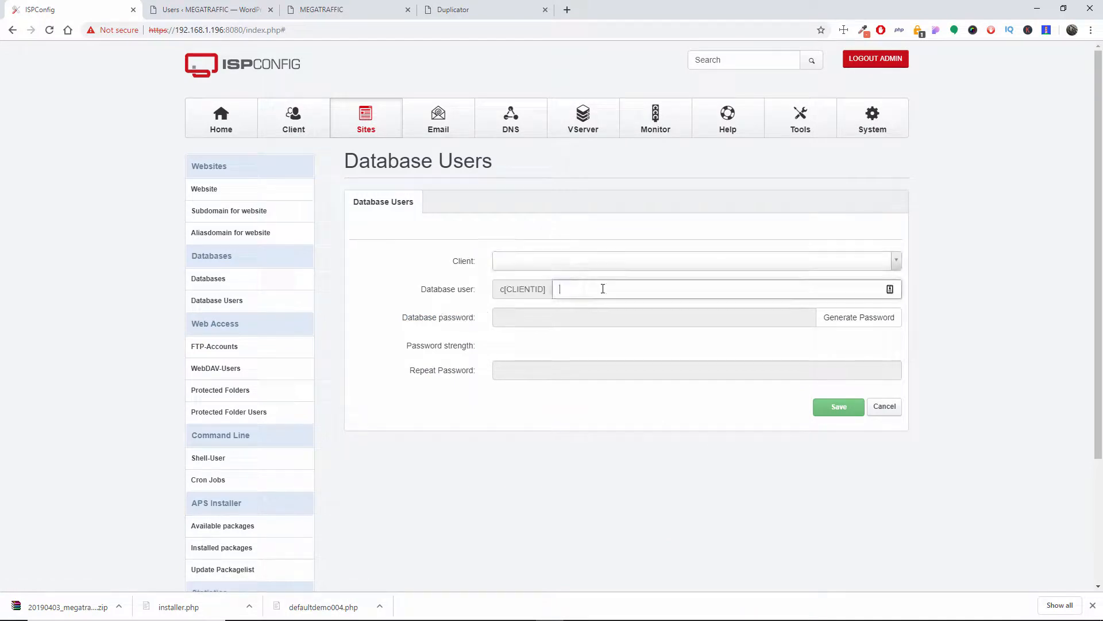
type("demo004")
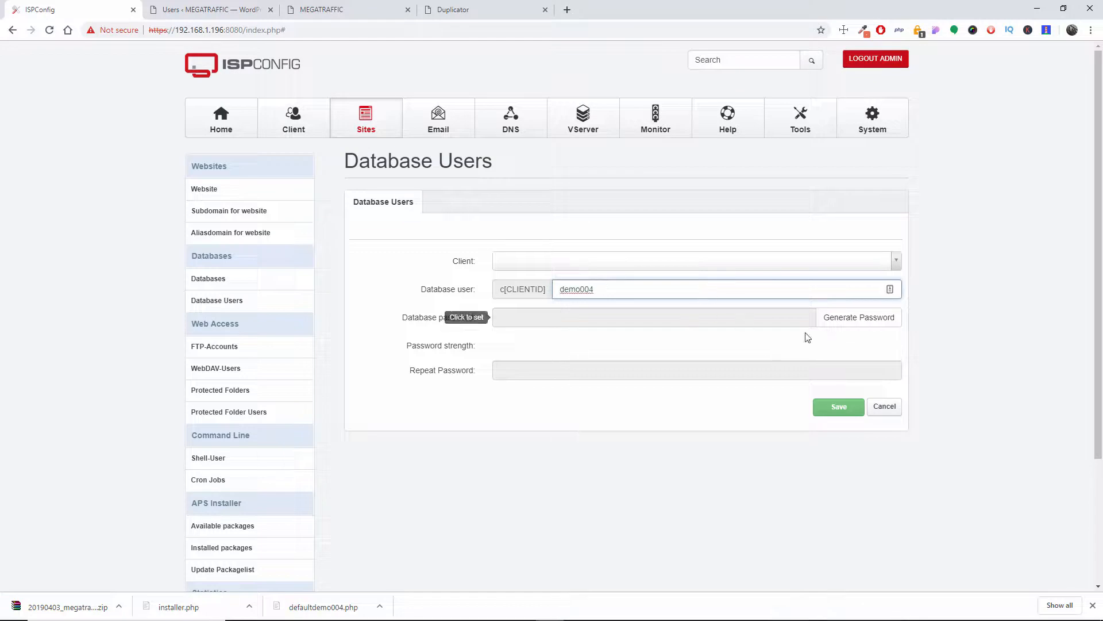
Step: Generate and copy the database password for the new user, and save the user
left_click(857, 316)
right_click(548, 318)
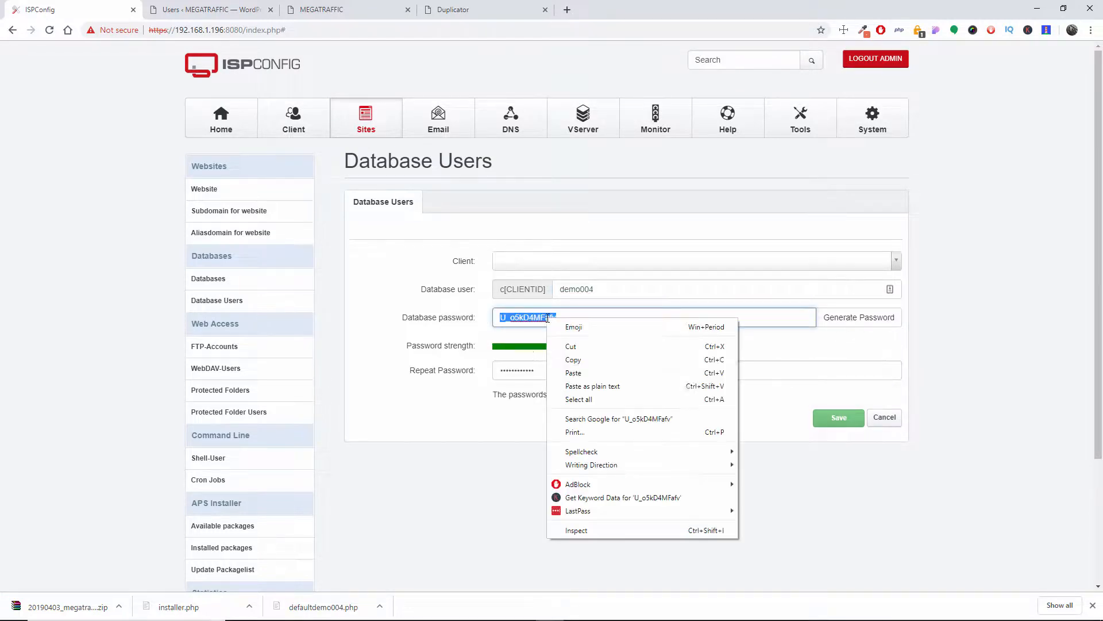
left_click(572, 359)
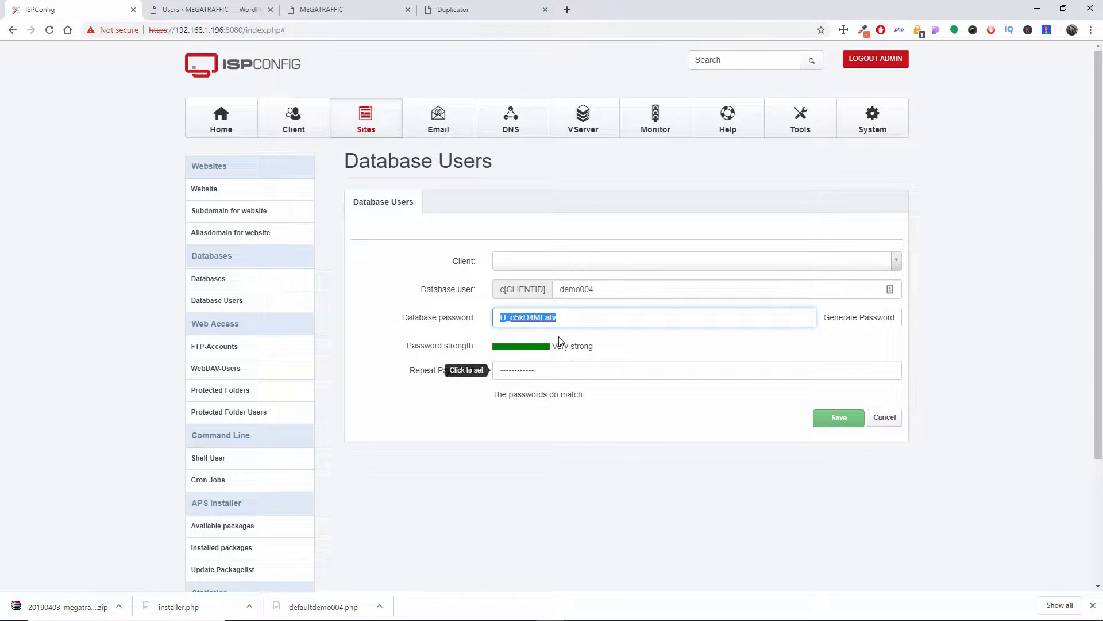
right_click(548, 318)
left_click(581, 360)
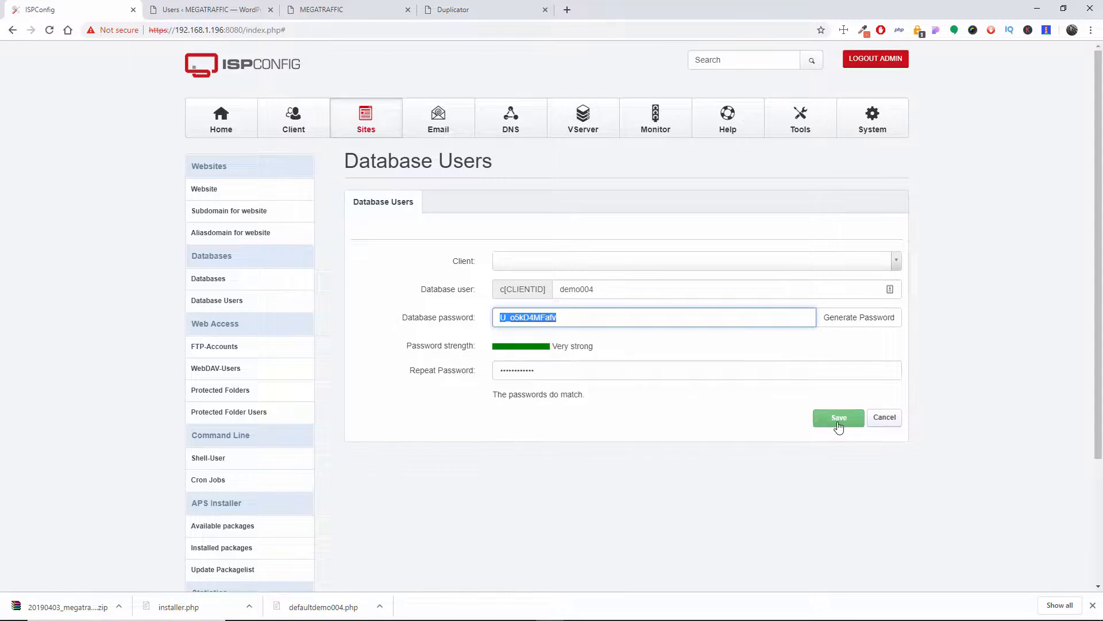
left_click(838, 417)
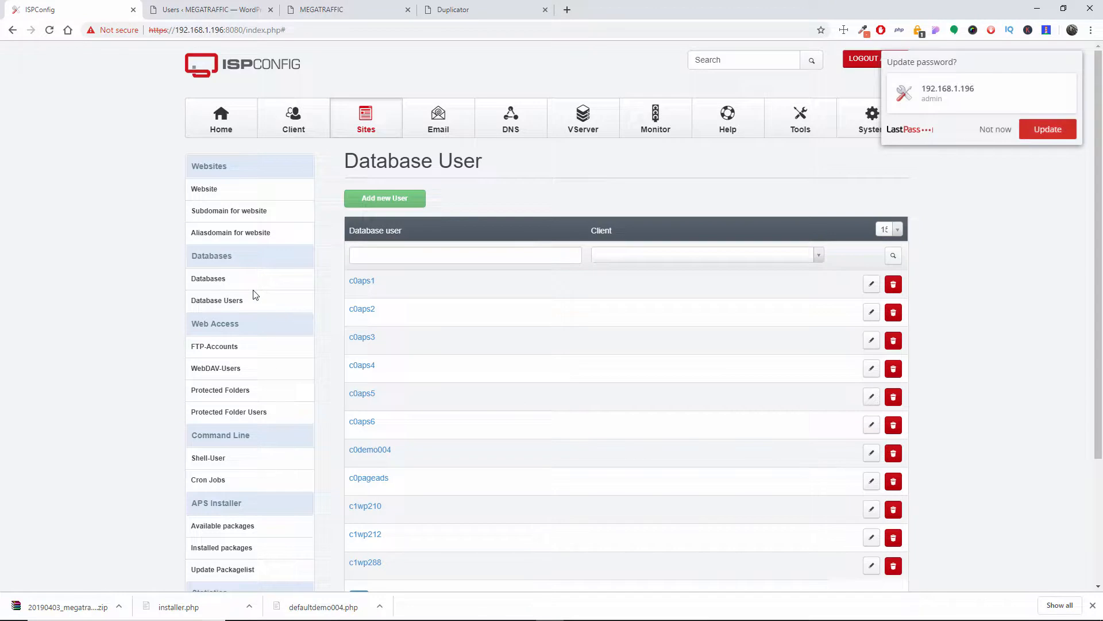
Step: Decline the LastPass password update and start a new ISPConfig database for the site demo004.home
left_click(210, 280)
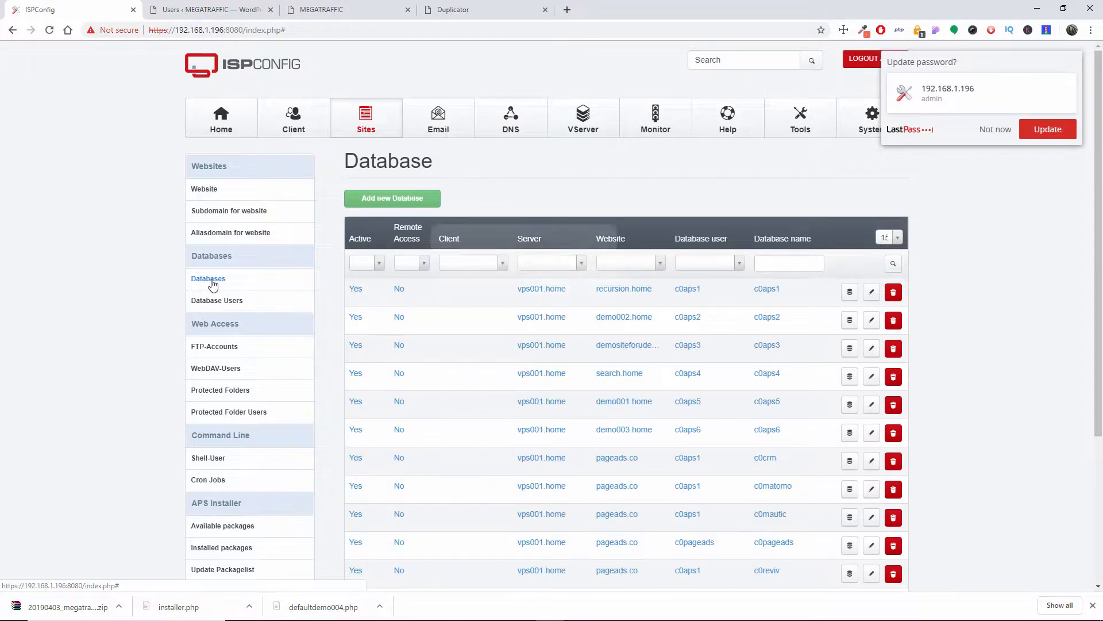
left_click(1001, 134)
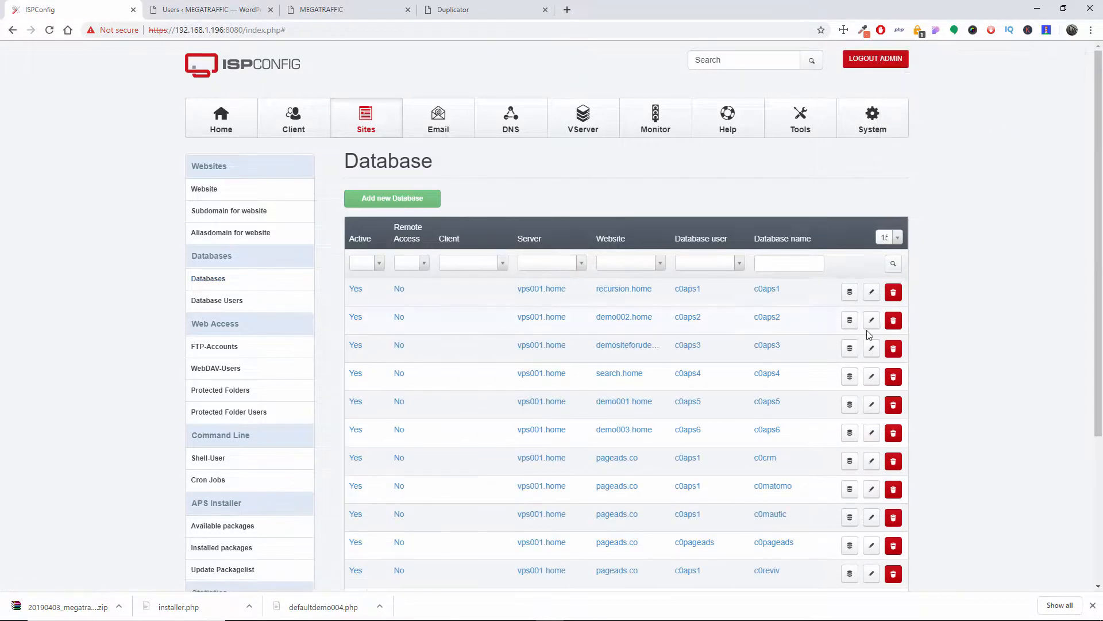
scroll(870, 335, "down", 1)
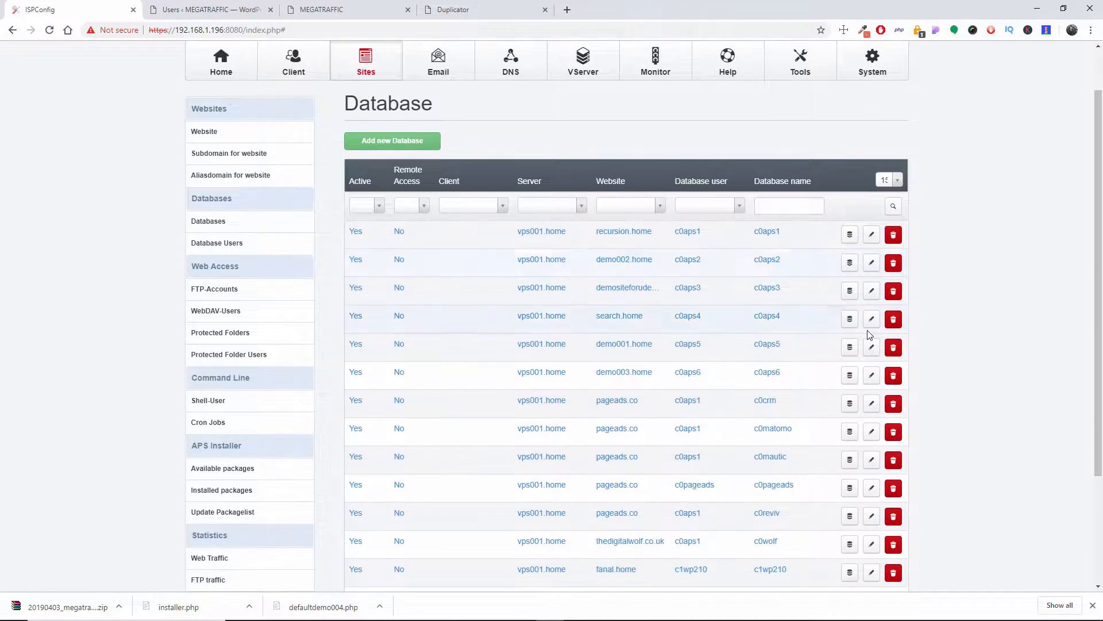
scroll(870, 335, "down", 2)
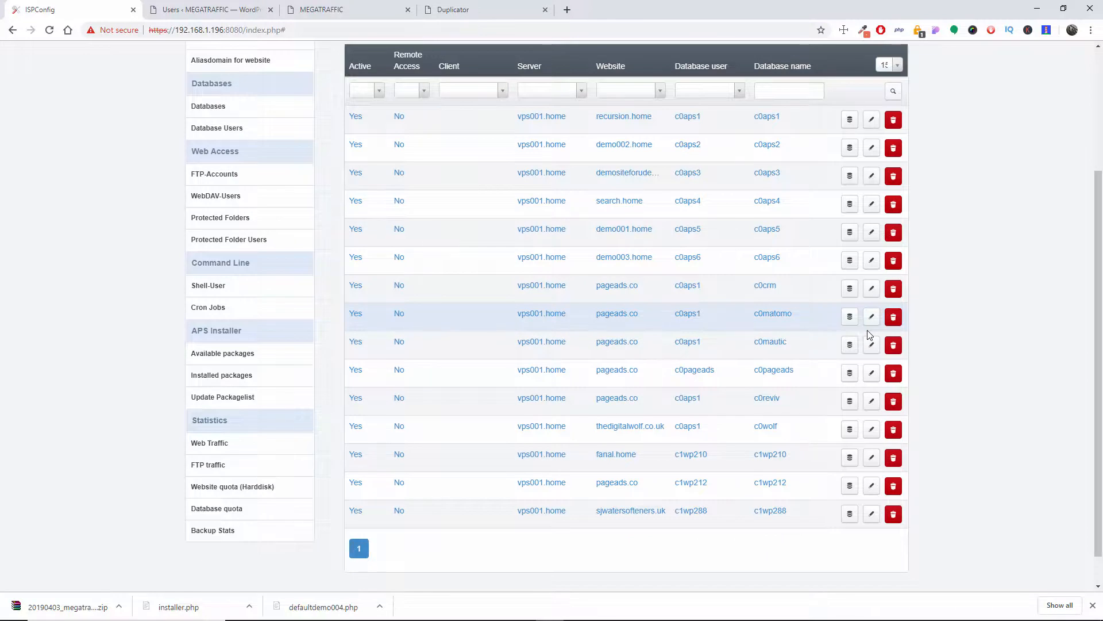
scroll(869, 335, "up", 1)
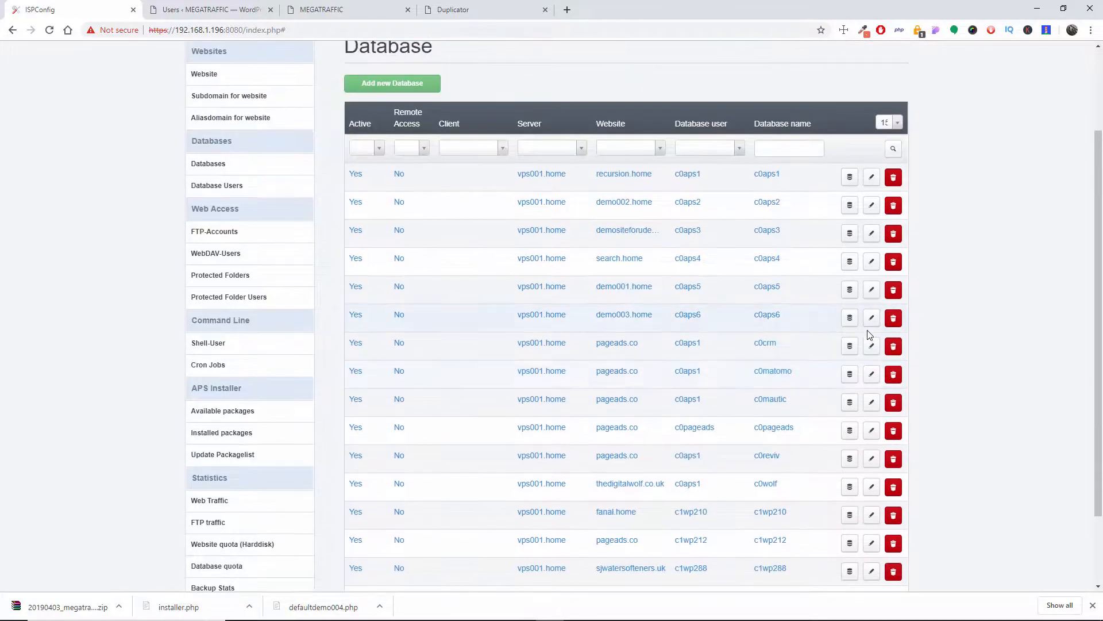
left_click(393, 83)
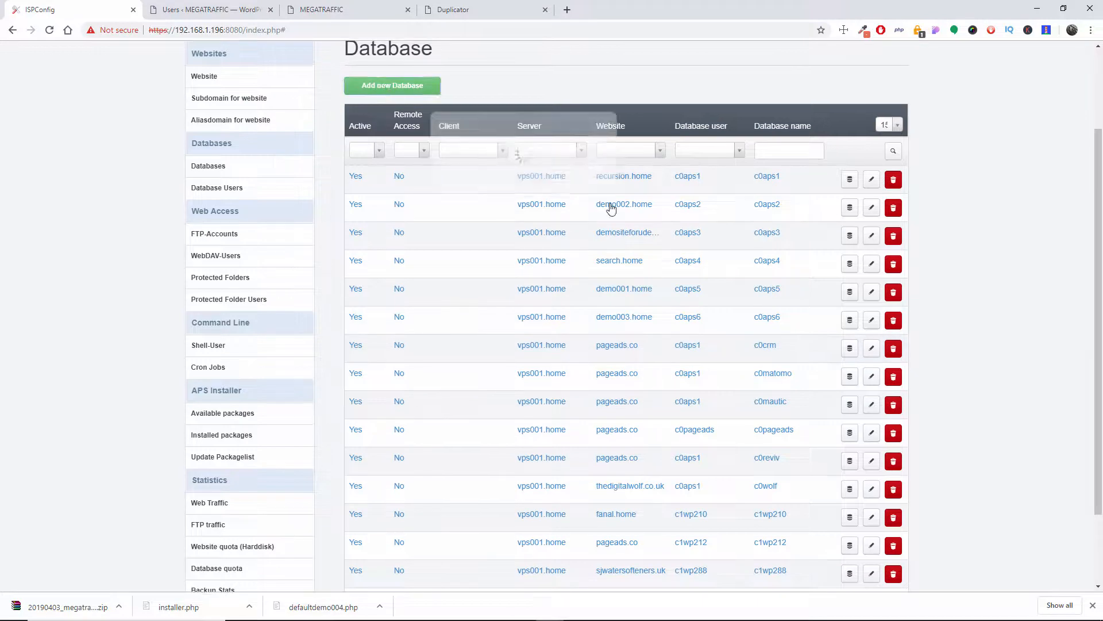
left_click(566, 292)
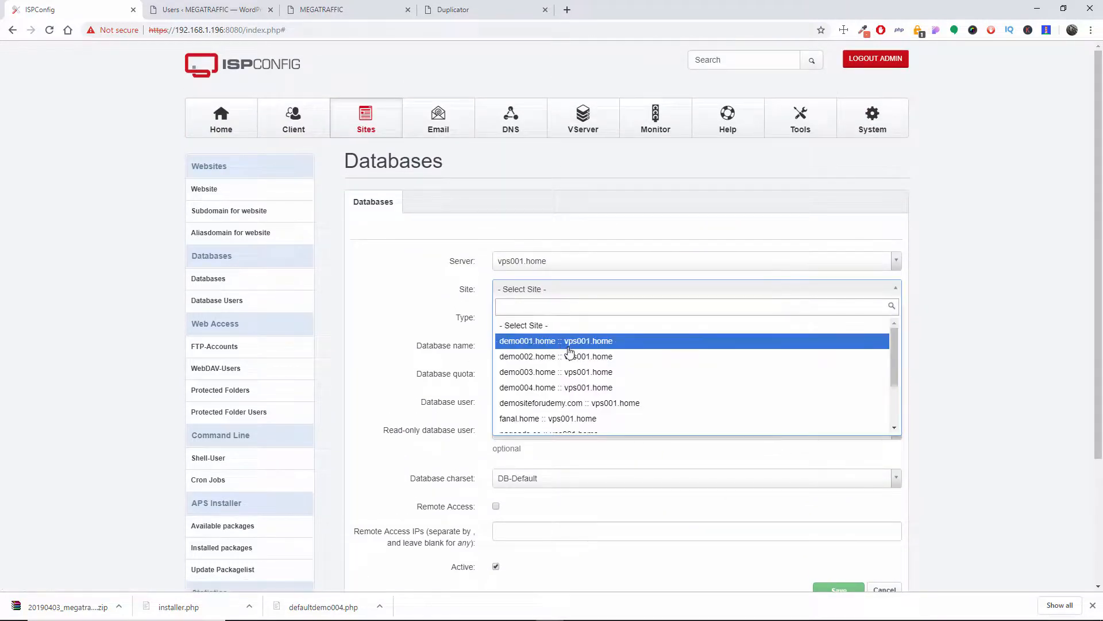
left_click(577, 383)
scroll(973, 337, "down", 2)
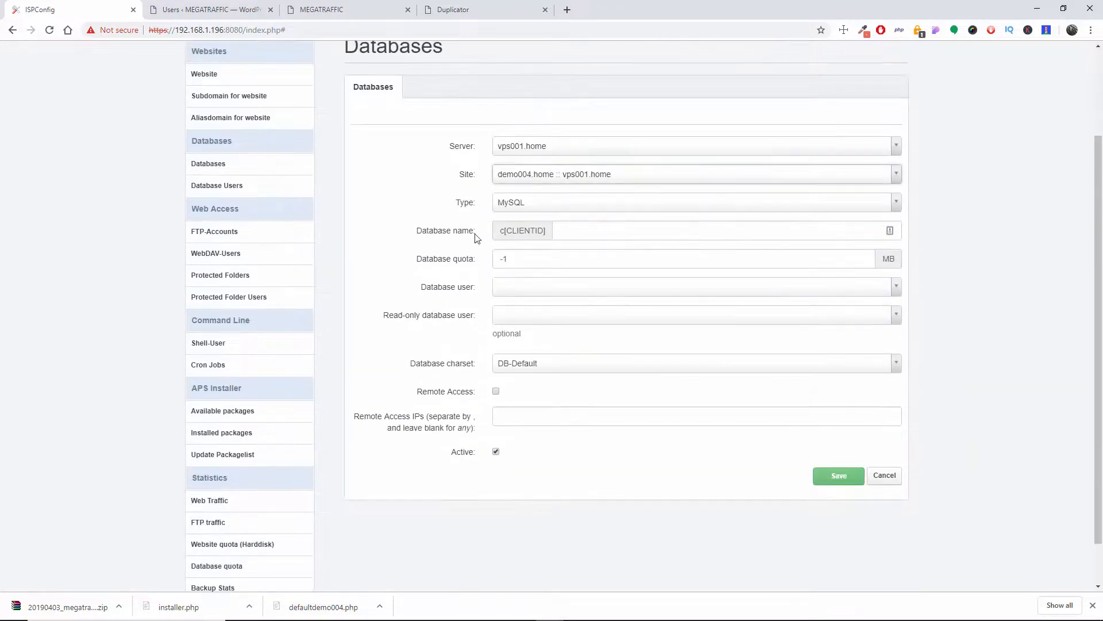
Step: Assign c0demo004 as both the database user and the read-only database user of the new database
left_click(530, 289)
scroll(554, 362, "down", 3)
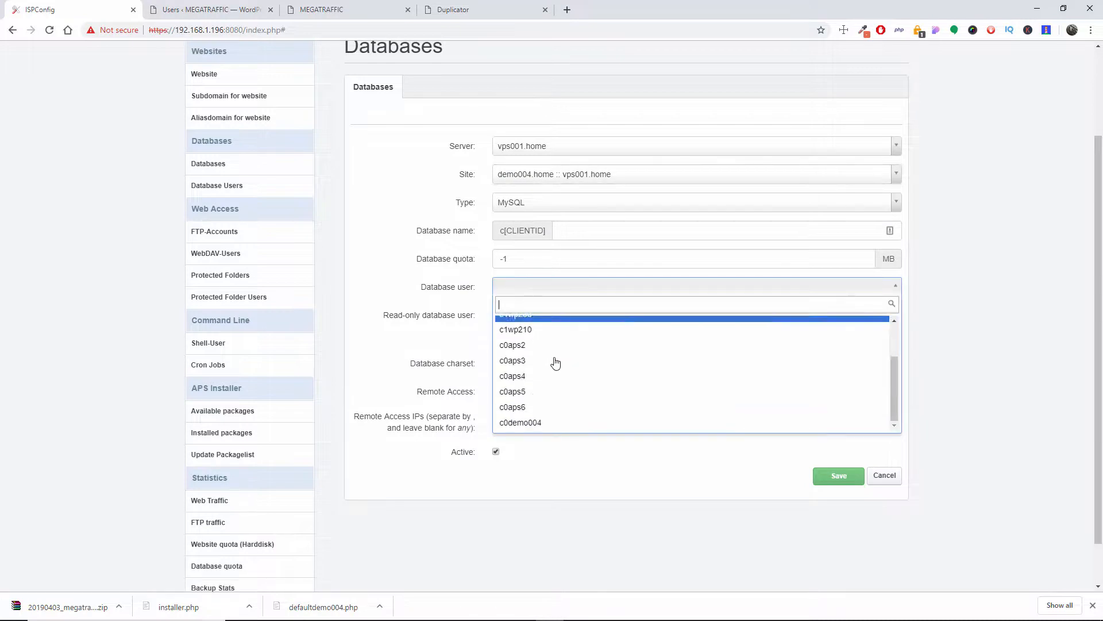
left_click(531, 422)
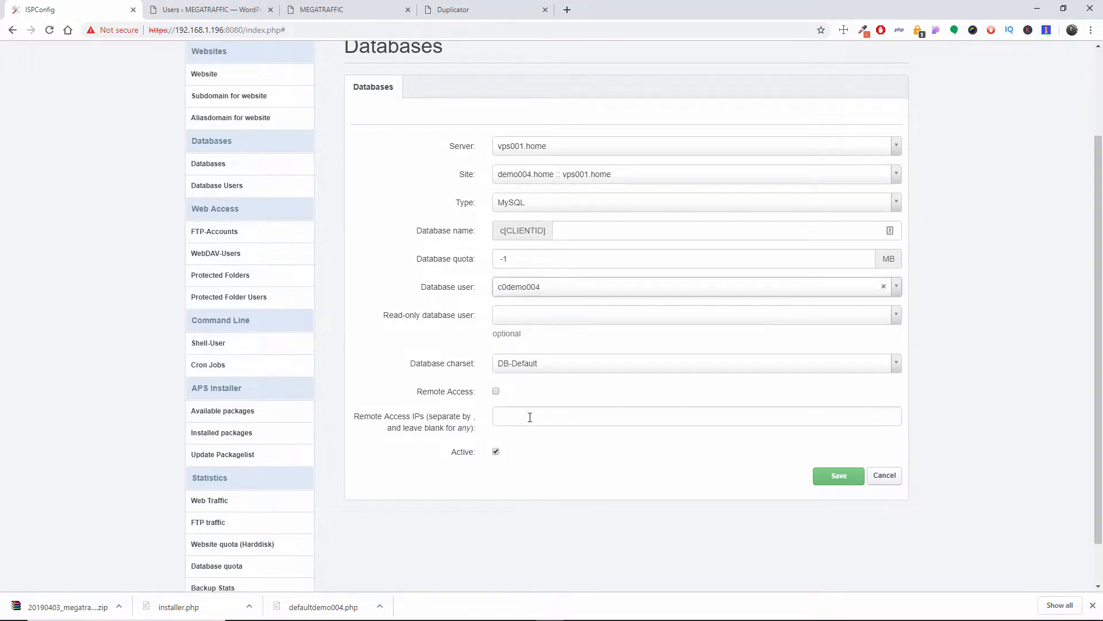
left_click(521, 320)
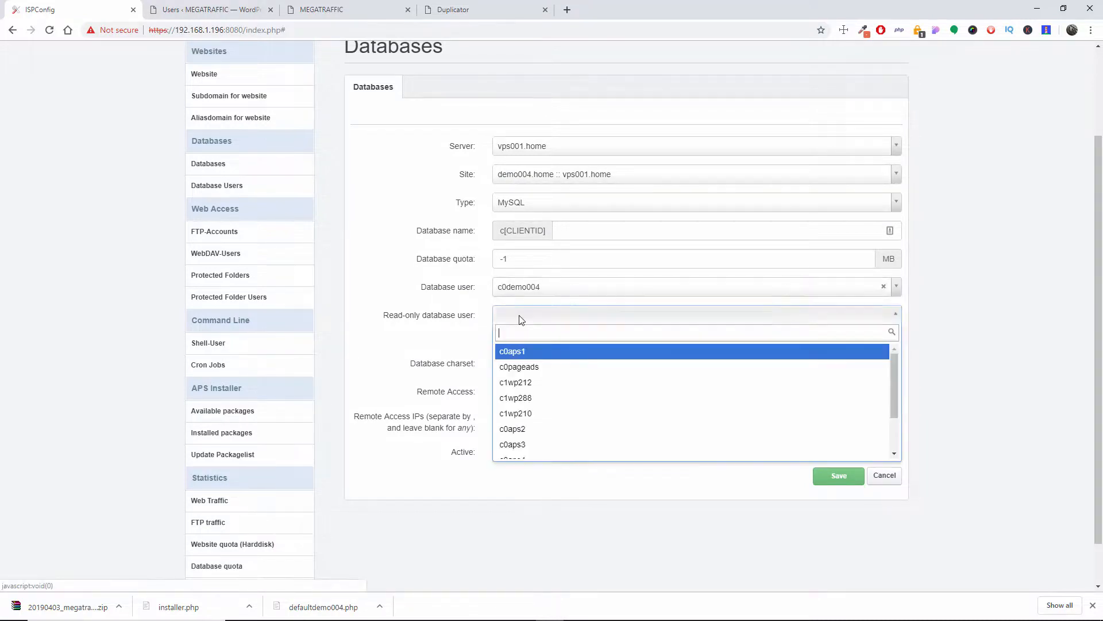
left_click(550, 319)
left_click(550, 318)
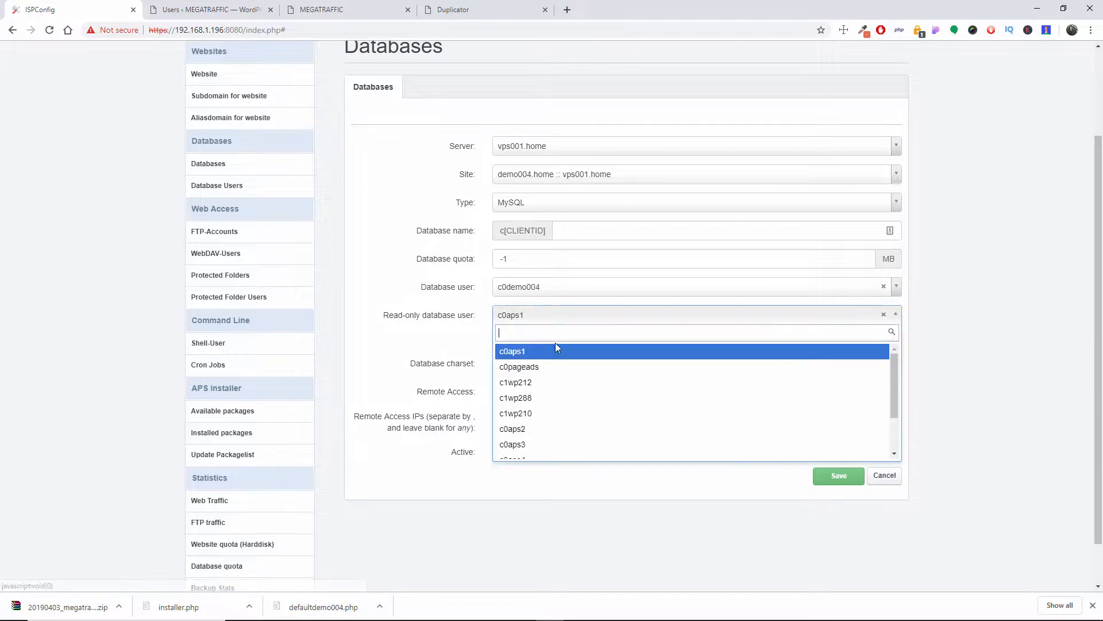
scroll(551, 368, "down", 5)
left_click(539, 407)
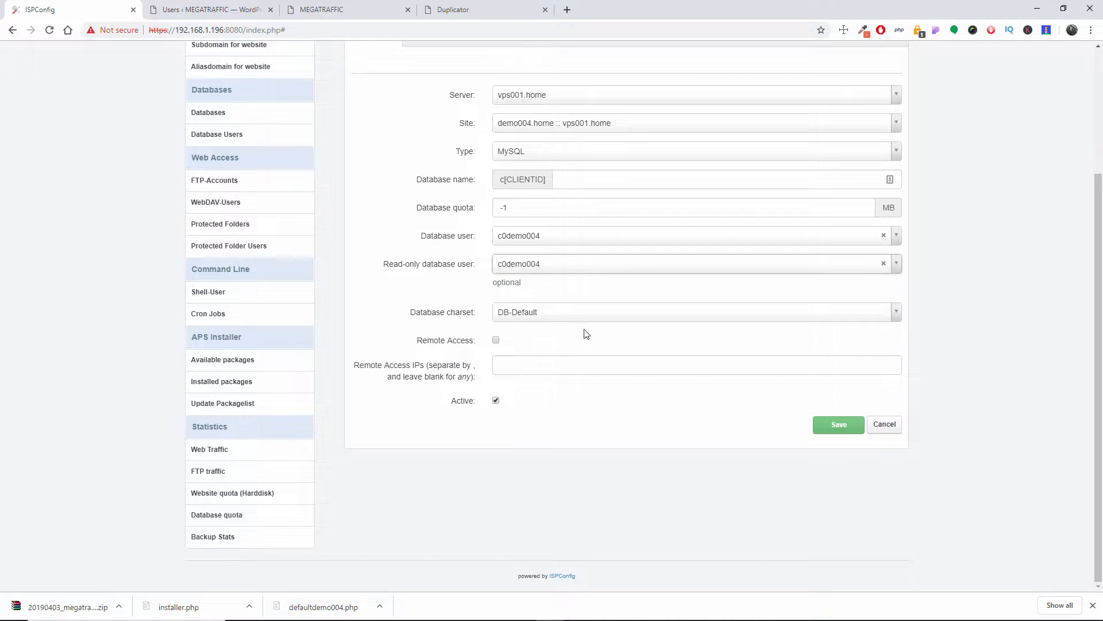
Step: Name the new database demo004 and save it
scroll(927, 325, "up", 2)
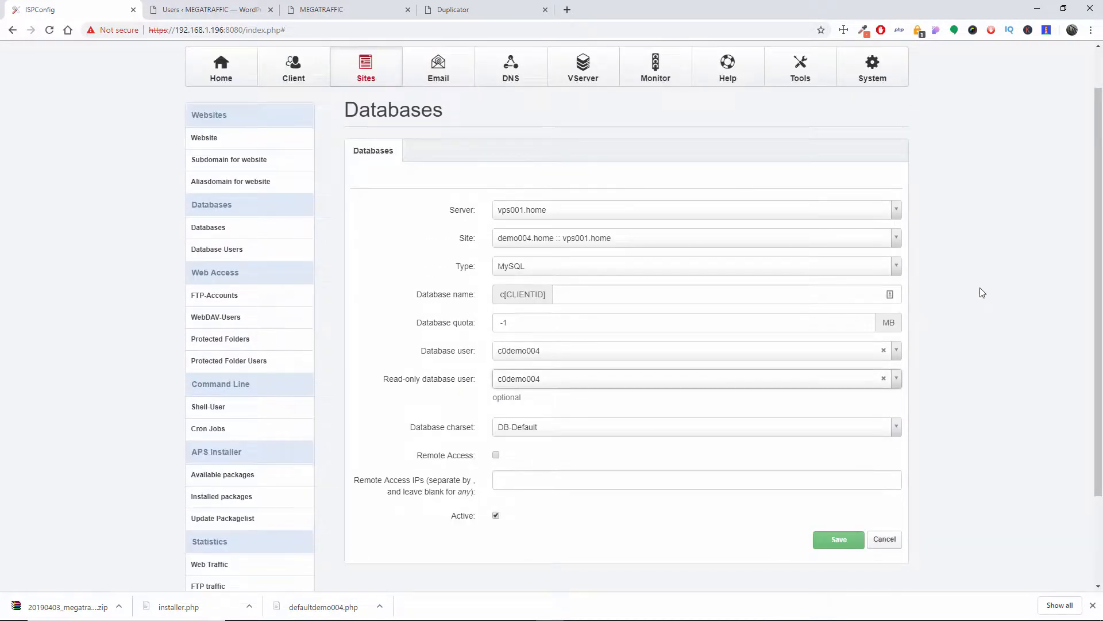
left_click(606, 285)
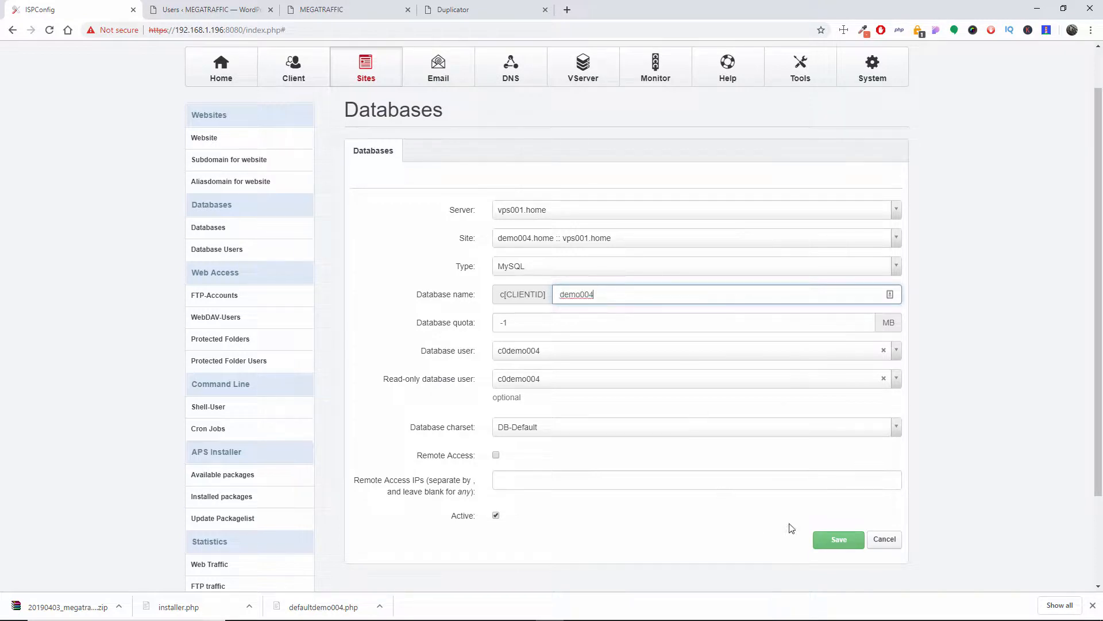
left_click(849, 546)
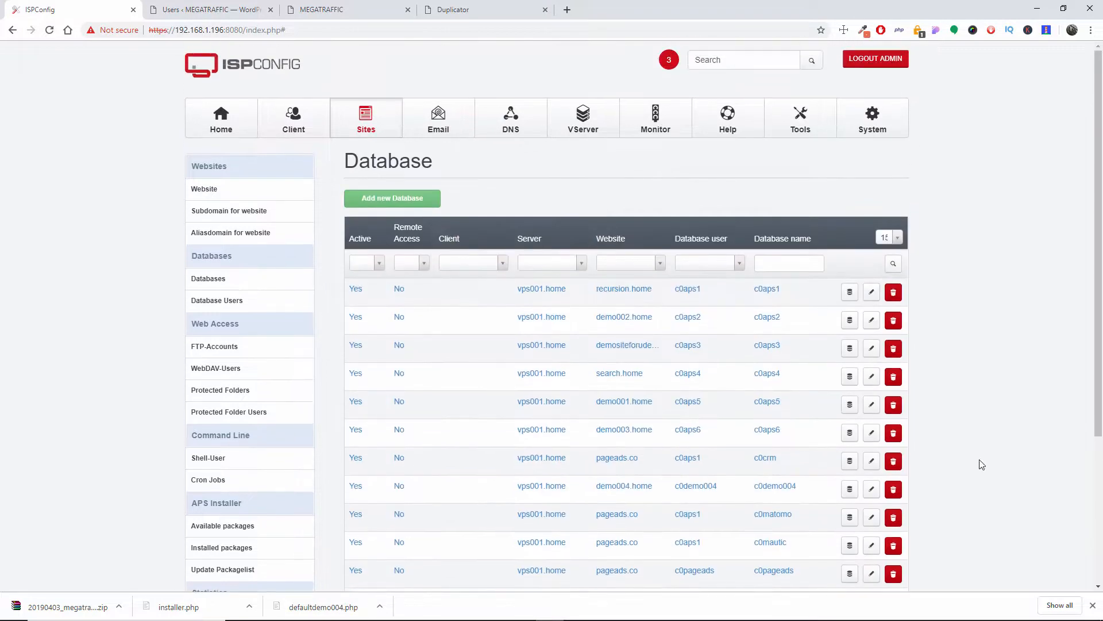
Step: Switch to the Duplicator installer and paste the copied database password into the Password field
left_click(235, 9)
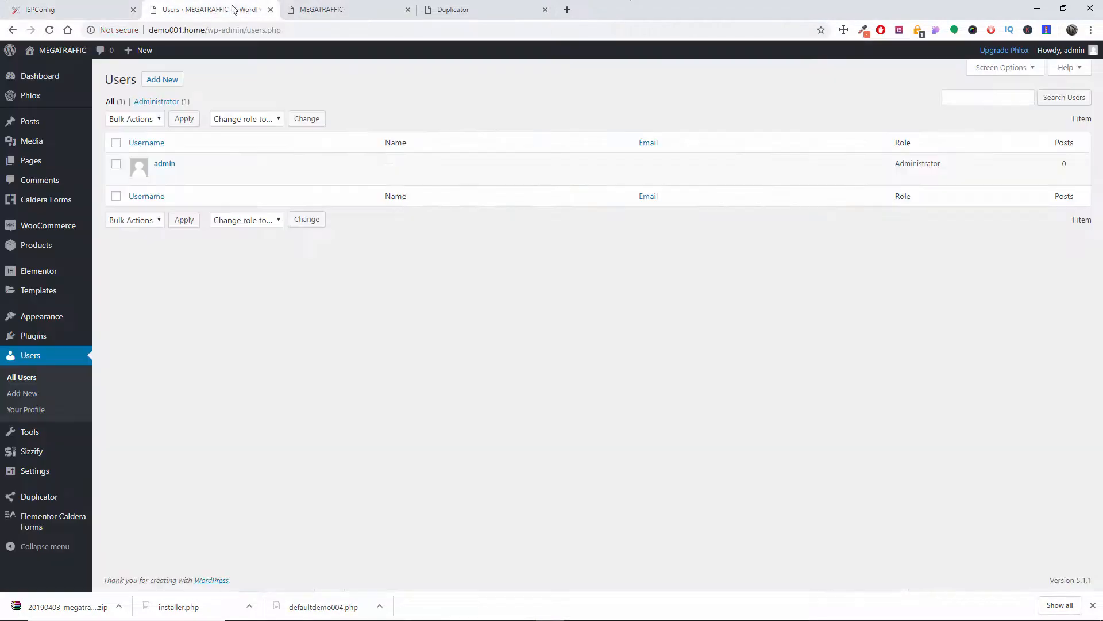
left_click(332, 5)
left_click(453, 10)
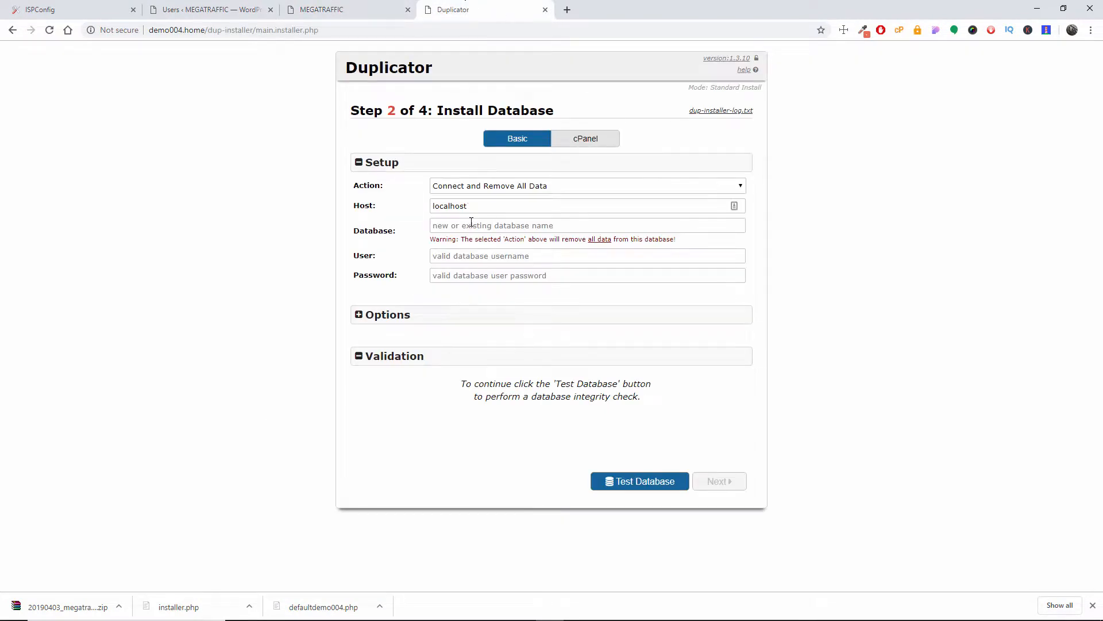
left_click(351, 8)
left_click(194, 8)
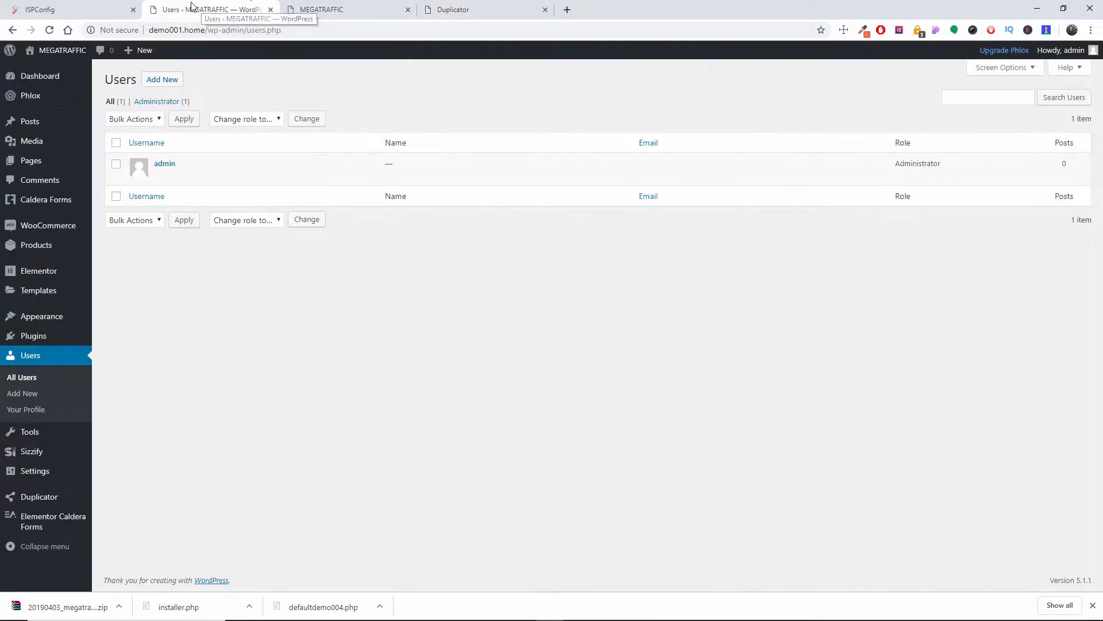
left_click(460, 9)
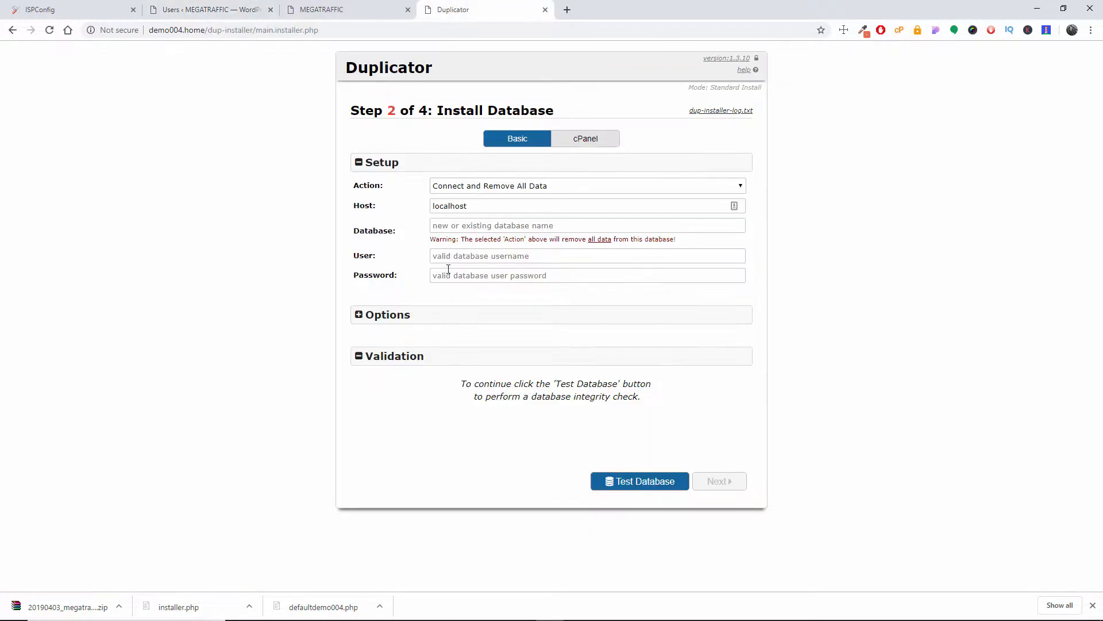
left_click(493, 277)
right_click(494, 277)
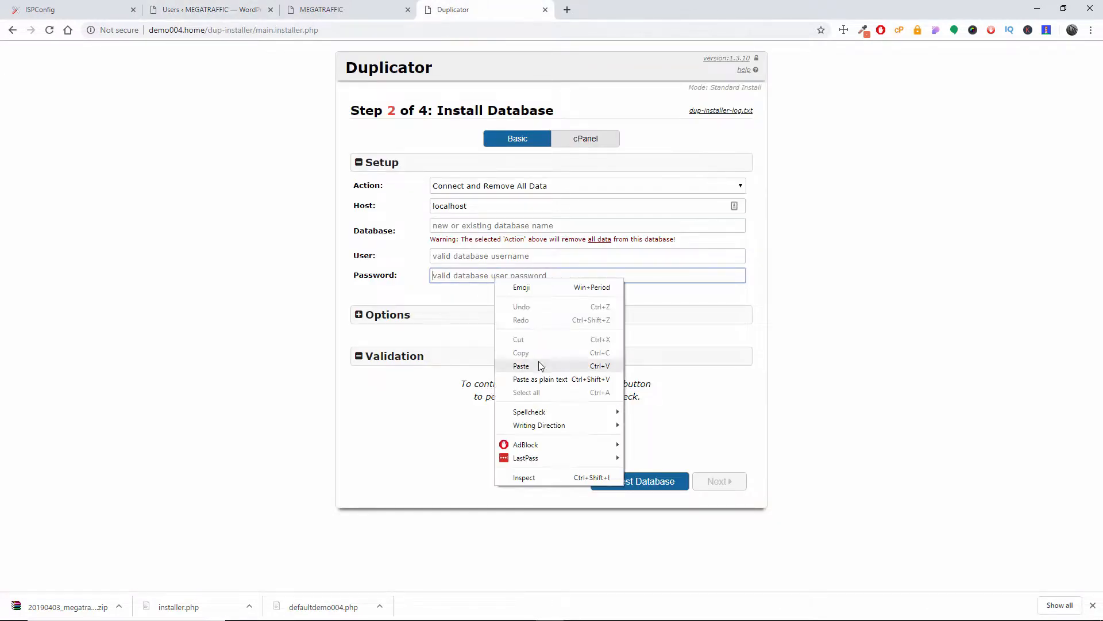
left_click(520, 366)
Step: Return to ISPConfig and look through both pages of the database list for the demo004.home entry
left_click(527, 256)
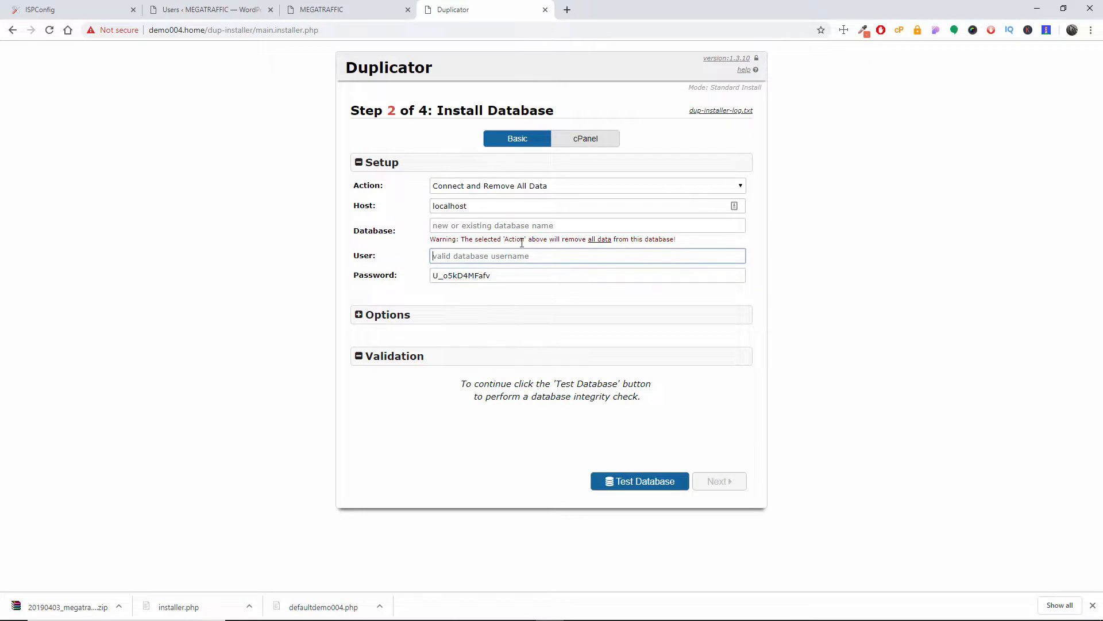
left_click(246, 10)
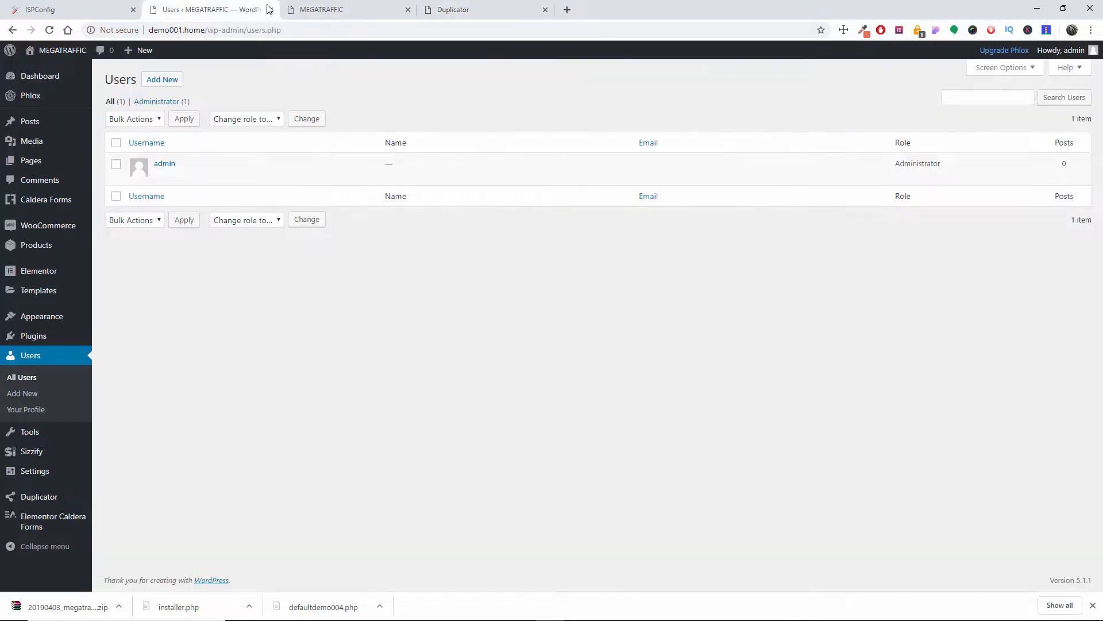
left_click(332, 8)
left_click(122, 6)
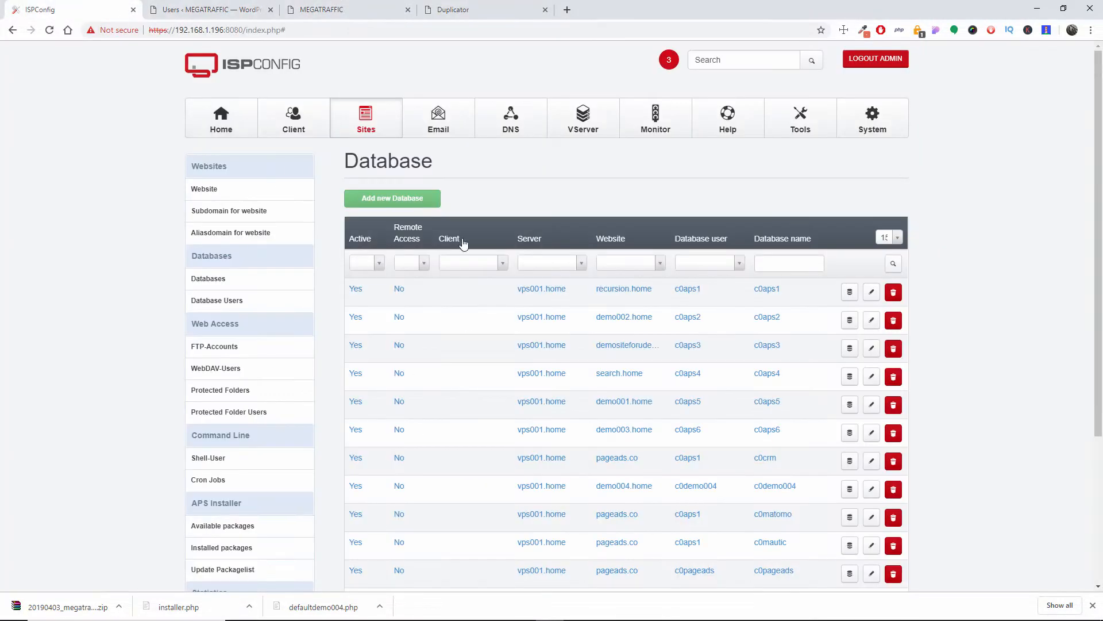
scroll(528, 213, "down", 3)
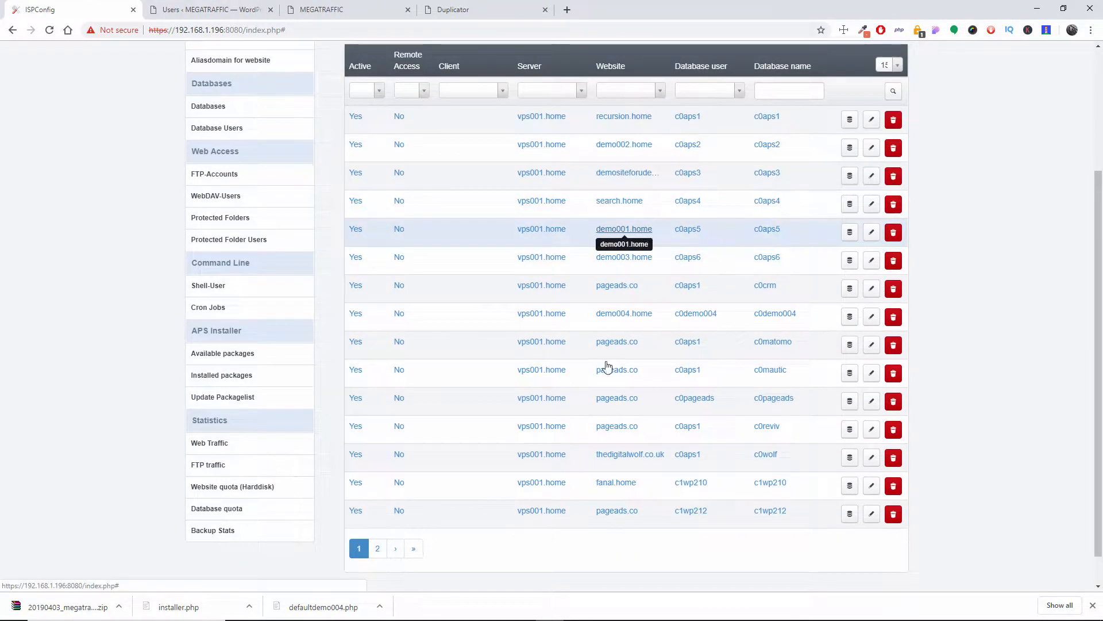
left_click(377, 548)
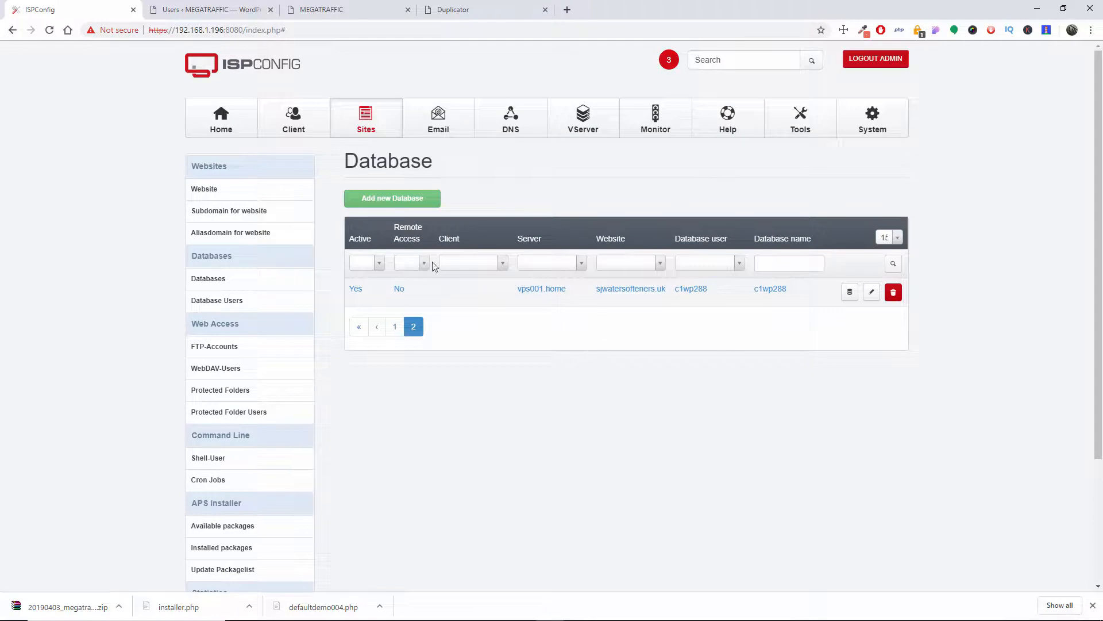
left_click(394, 326)
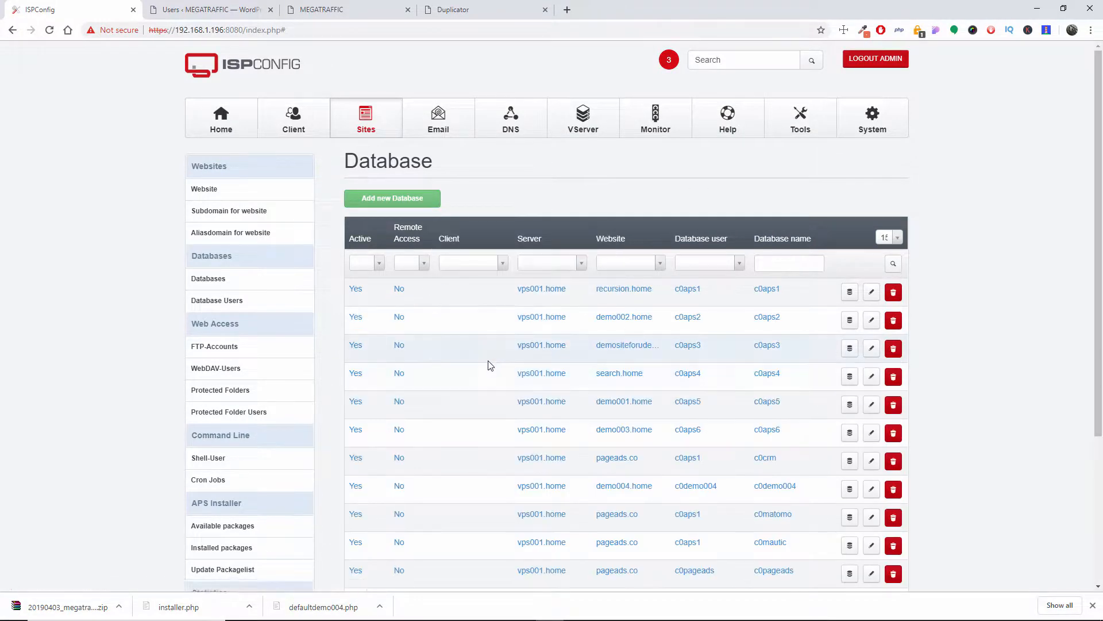
scroll(487, 364, "down", 2)
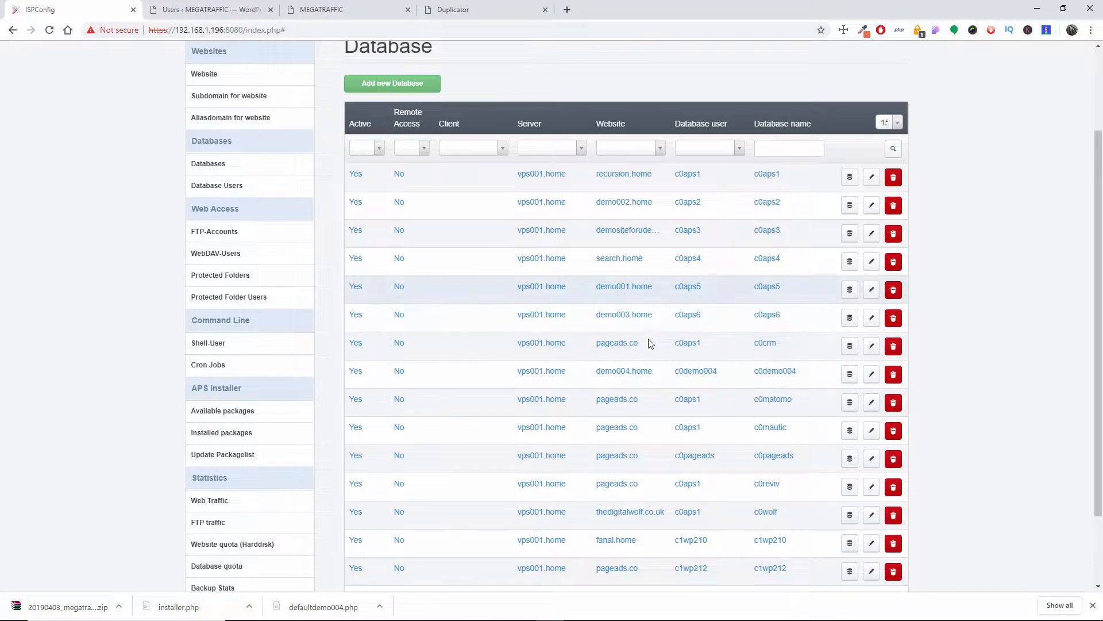
scroll(650, 454, "down", 1)
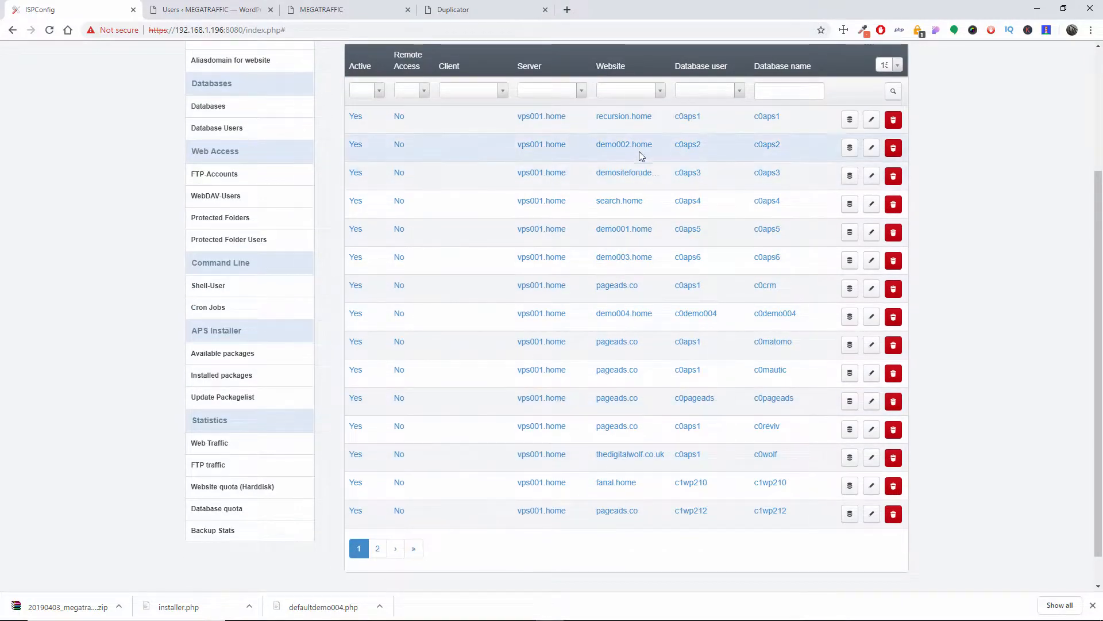
Step: Copy the site name demo004.home from the database list into the installer's Database field and trim it to demo004
left_click_drag(660, 312, 596, 315)
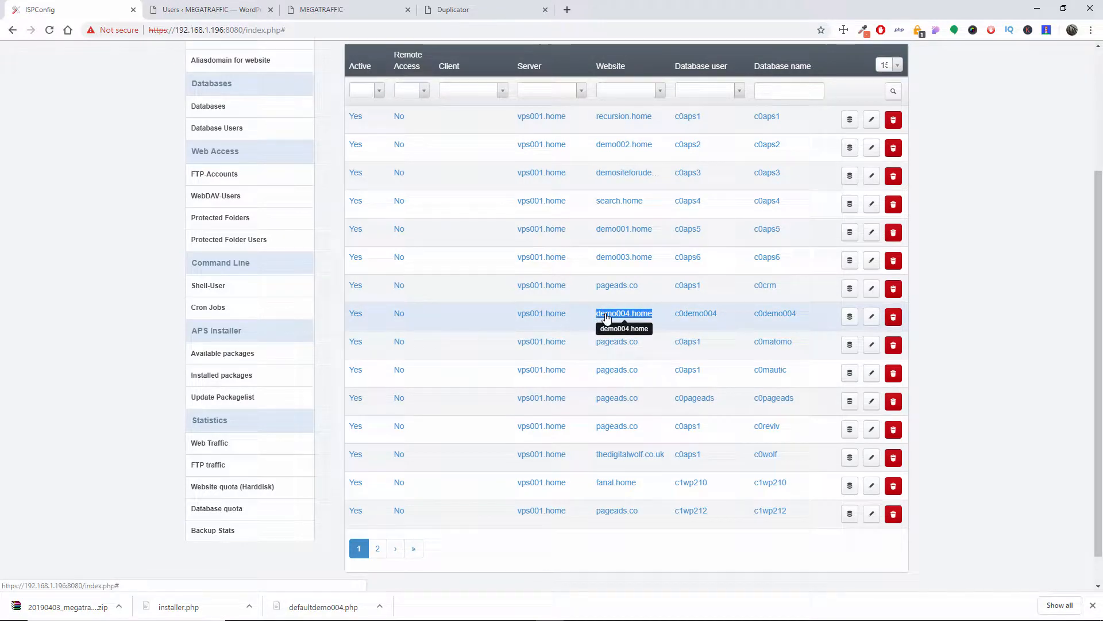
right_click(606, 316)
left_click(636, 402)
left_click(210, 10)
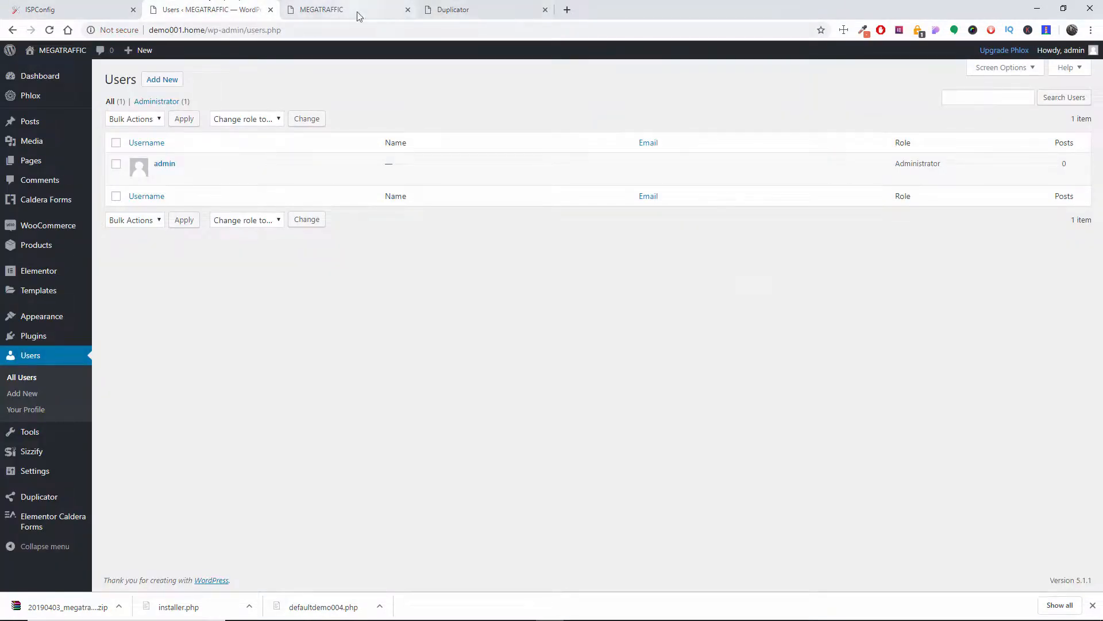
left_click(460, 9)
right_click(474, 257)
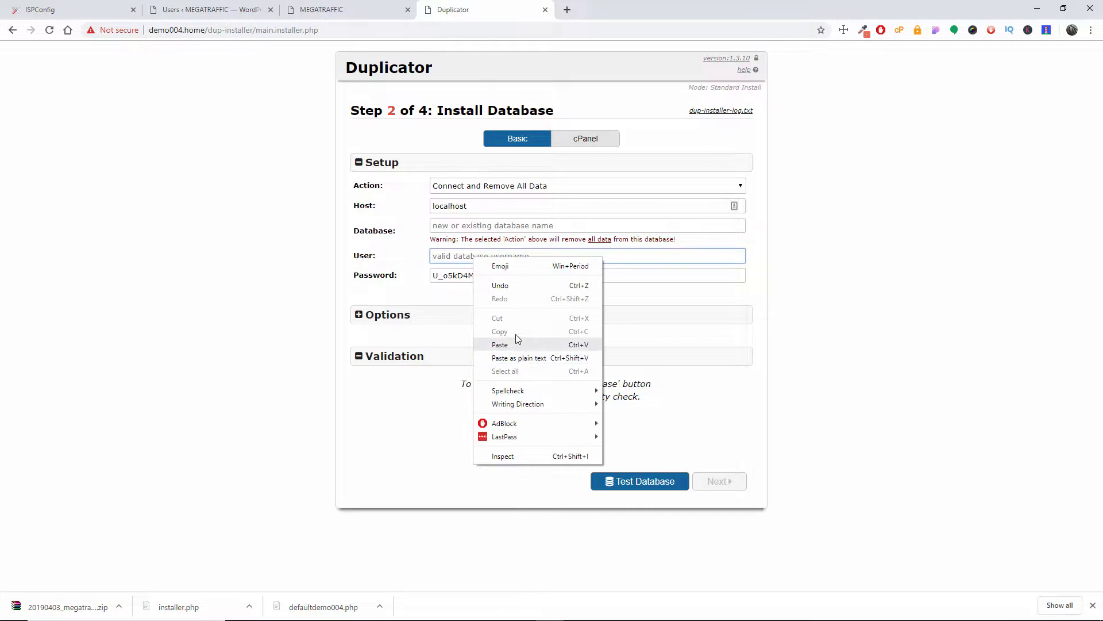
left_click(491, 225)
right_click(490, 225)
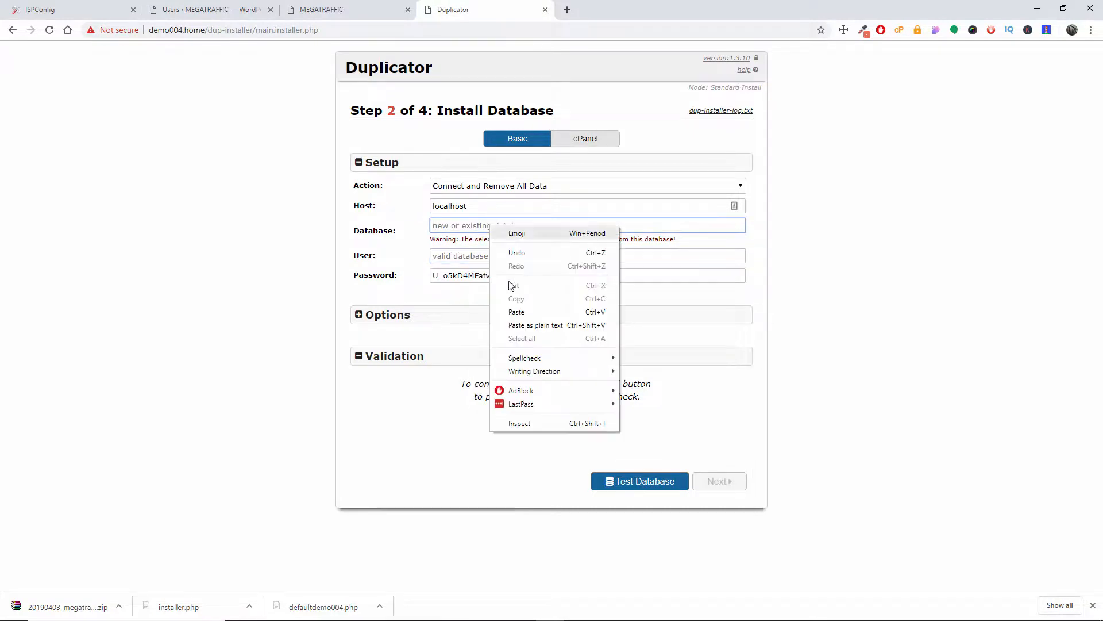
left_click(516, 312)
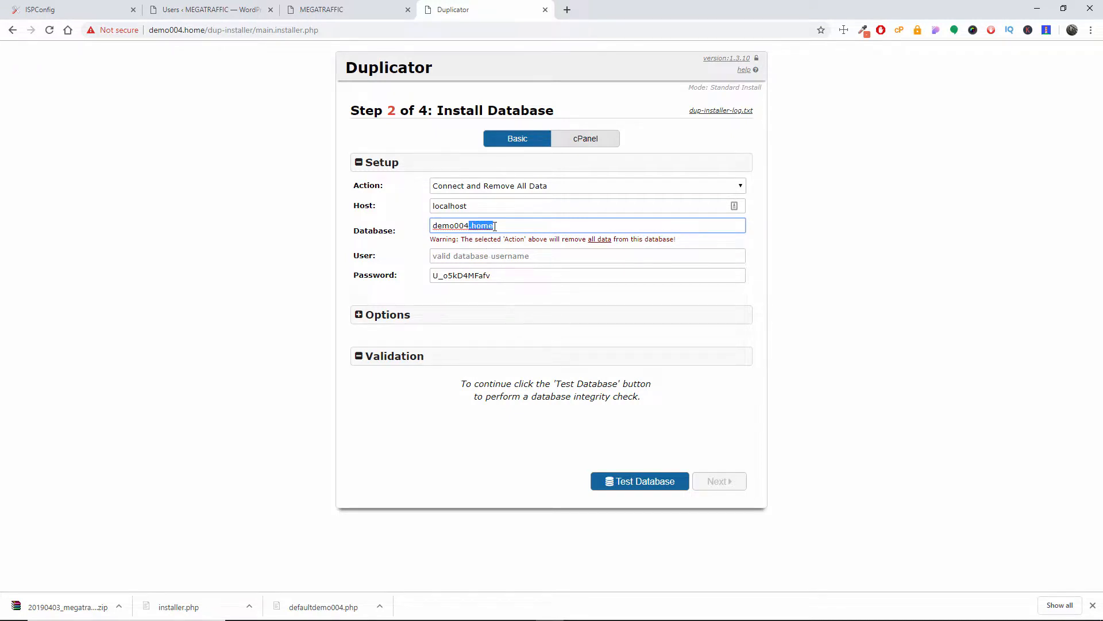
key("BackSpace")
Step: Open the demo004.home database record in ISPConfig and copy demo004 from its database name
left_click(189, 9)
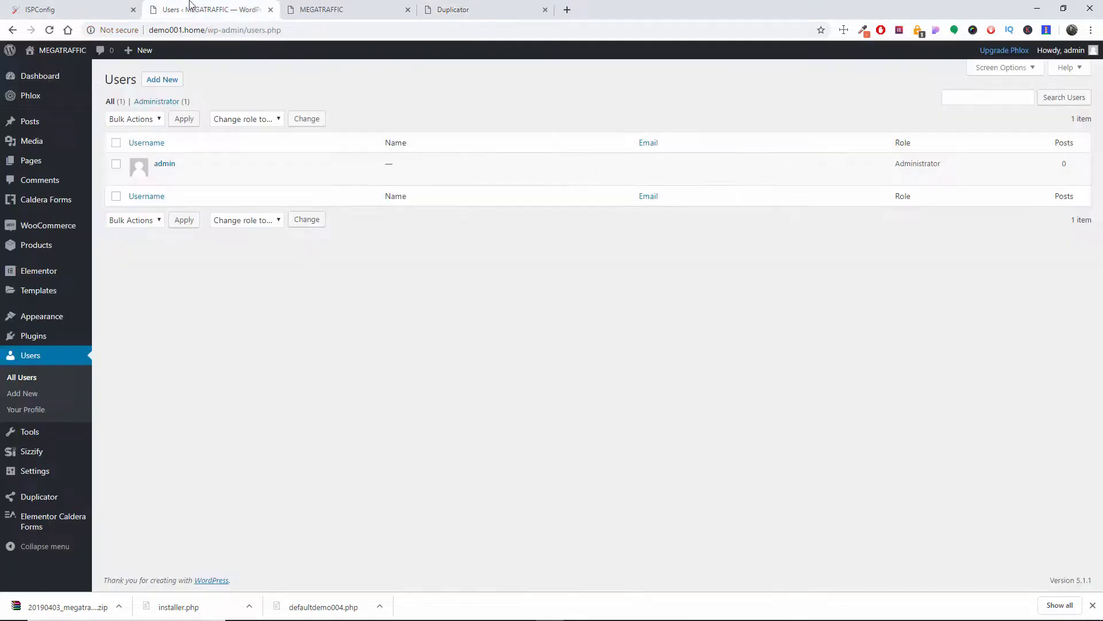
left_click(92, 8)
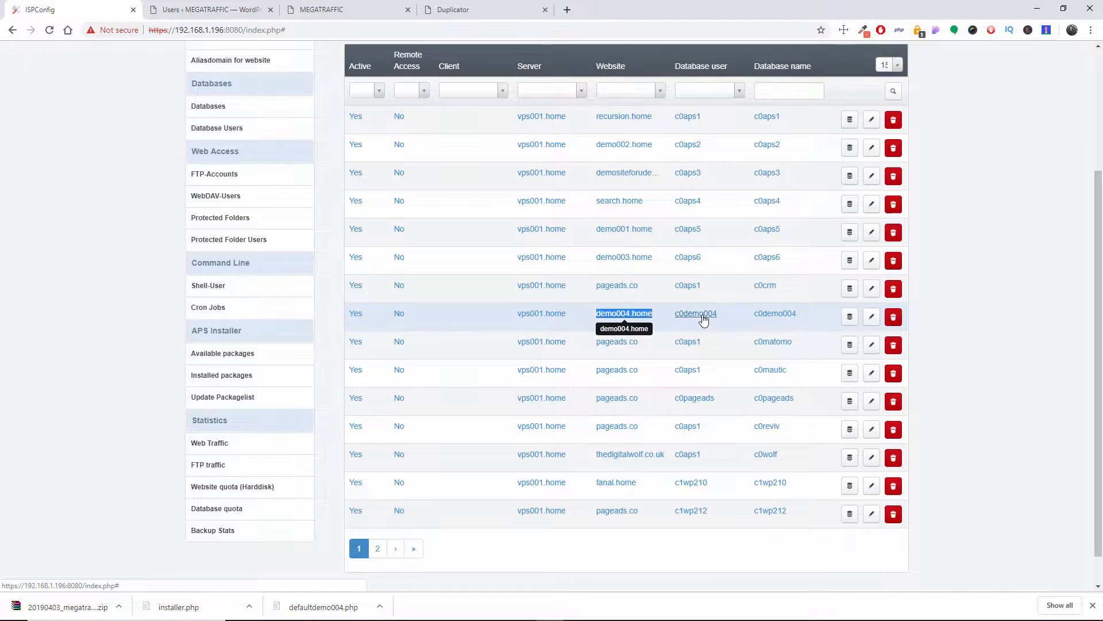
left_click(871, 319)
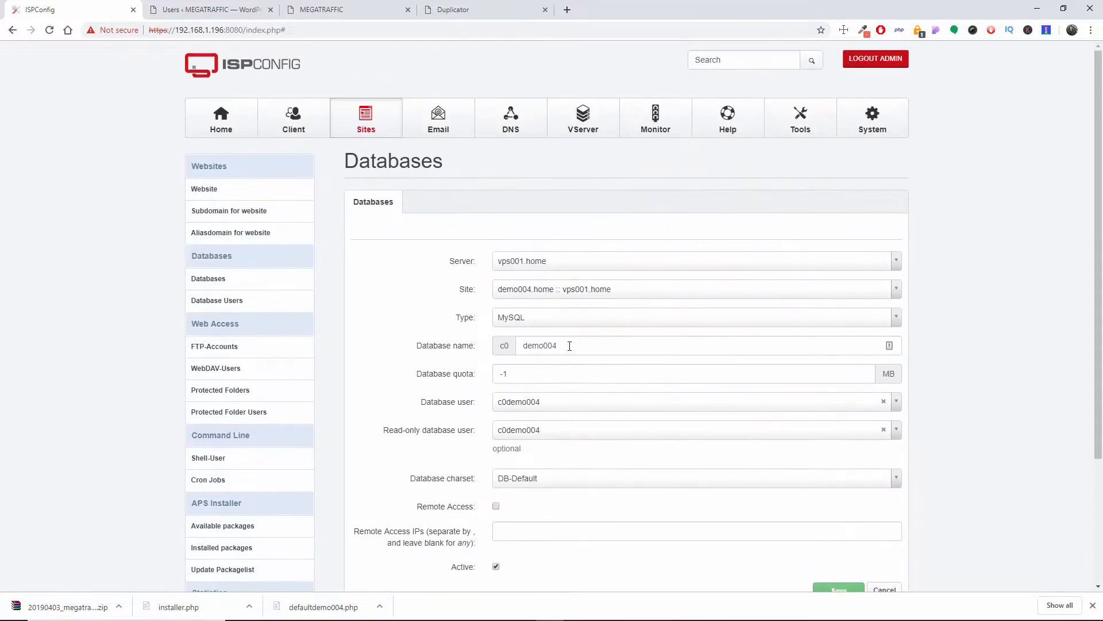
scroll(611, 345, "down", 2)
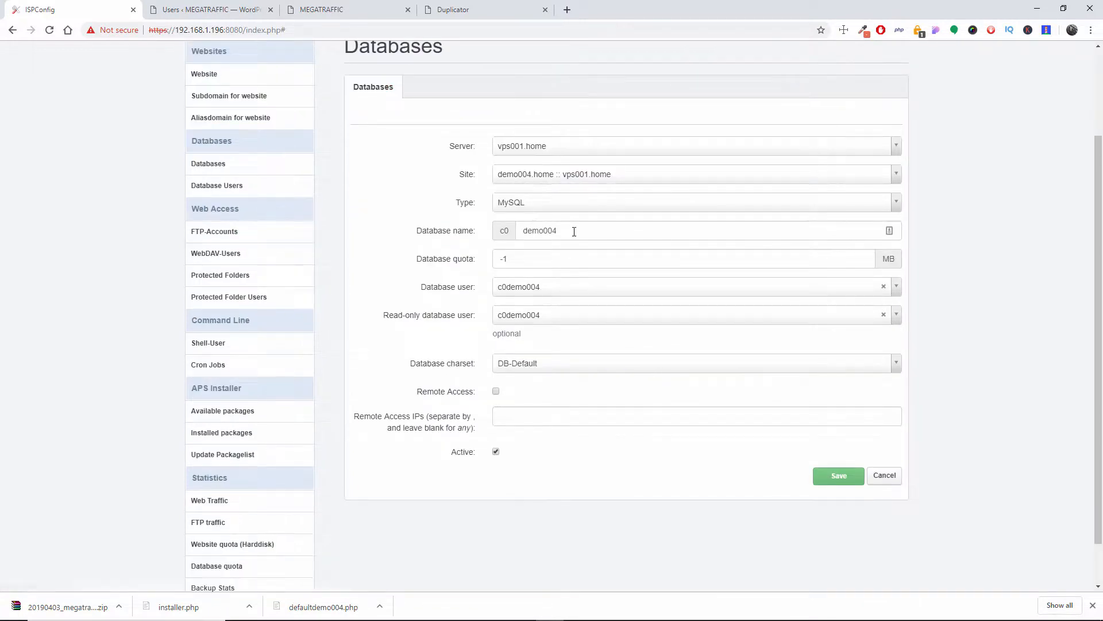
left_click_drag(569, 232, 529, 222)
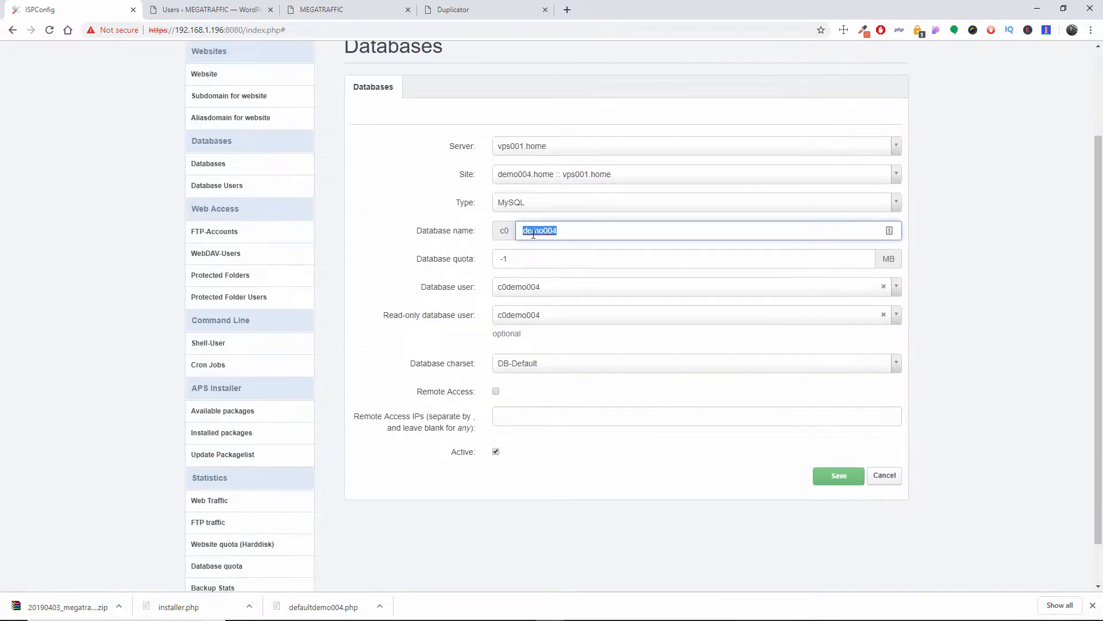
right_click(534, 234)
left_click(565, 323)
Step: Set the Database to codemo004 and the User to demo004 in the Duplicator installer
left_click(360, 5)
left_click(440, 5)
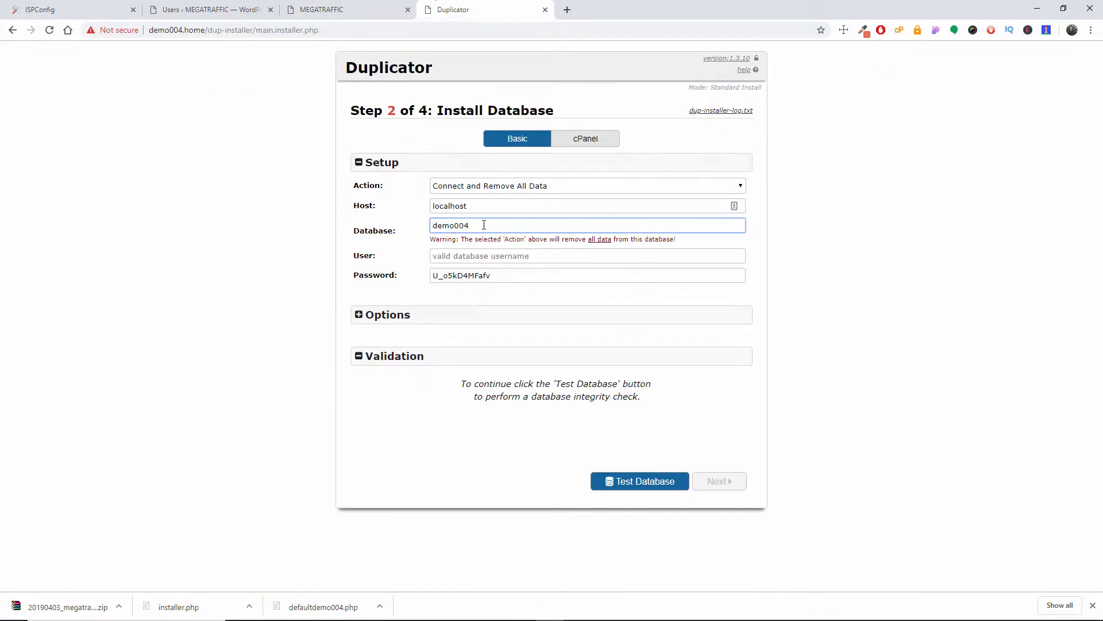
left_click_drag(469, 224, 390, 220)
type("co")
key("ctrl+v")
left_click(478, 256)
key("ctrl+v")
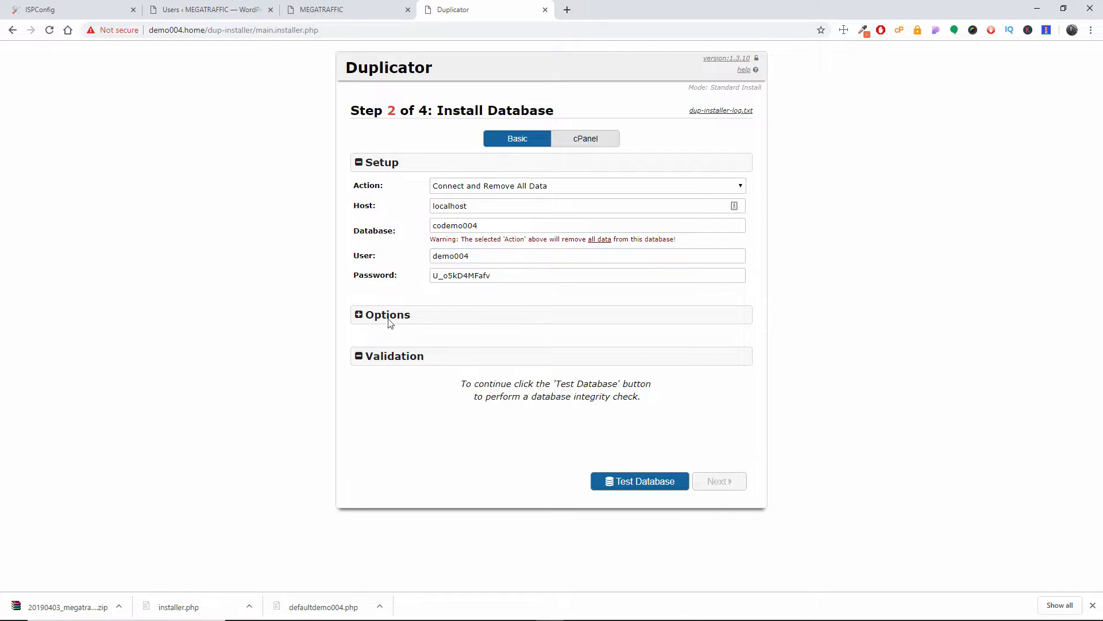
Step: Expand the installer's Options section and review the database options and the Validation section
left_click(387, 316)
scroll(647, 397, "down", 1)
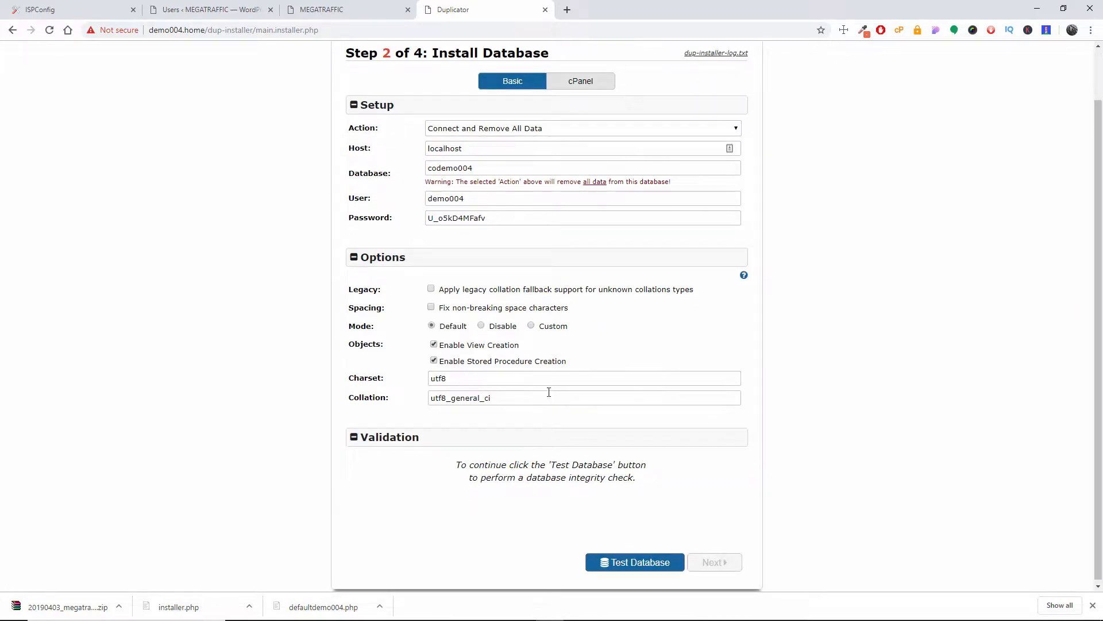
left_click(399, 438)
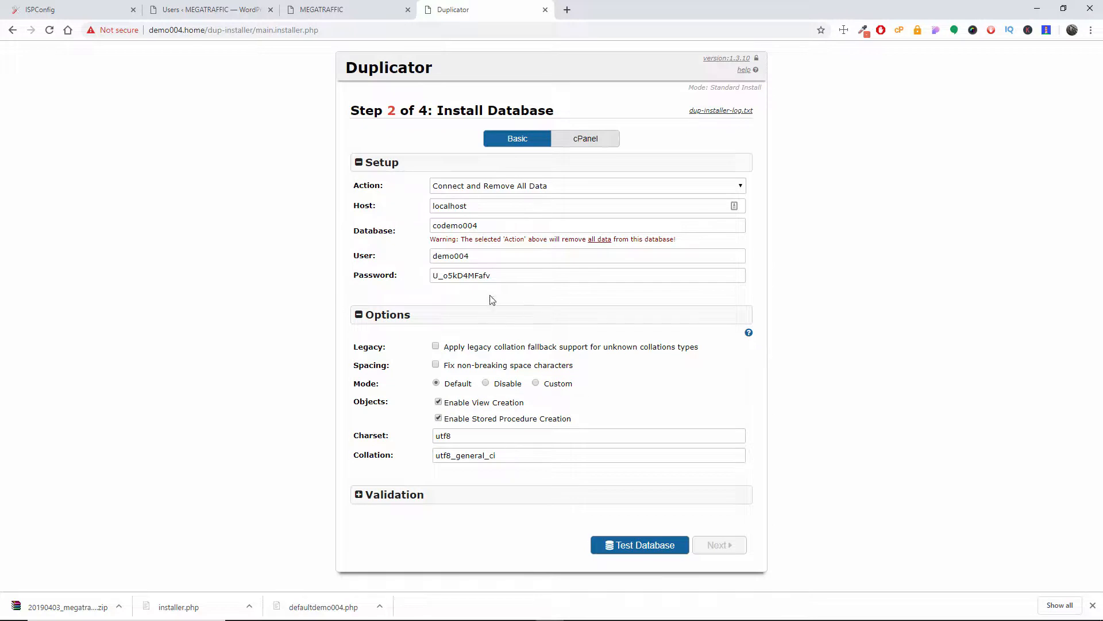
left_click(393, 494)
scroll(397, 477, "down", 1)
left_click(400, 442)
left_click(386, 497)
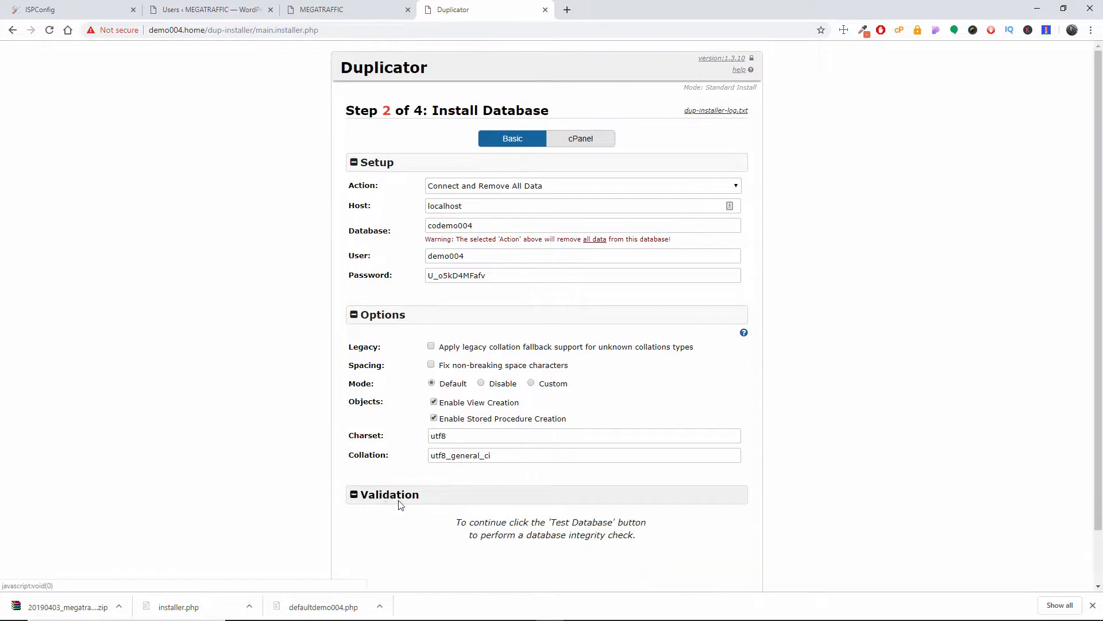
scroll(399, 503, "down", 1)
scroll(649, 454, "up", 1)
scroll(647, 449, "down", 1)
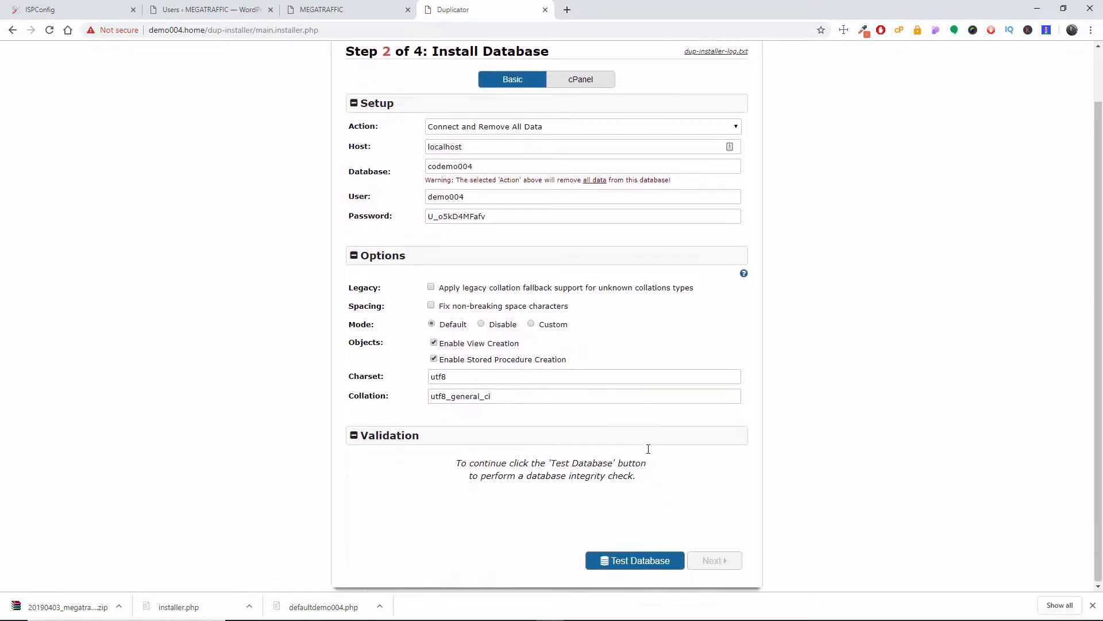
Step: Run the installer's database test and compare the validation results with the entered connection settings
left_click(625, 565)
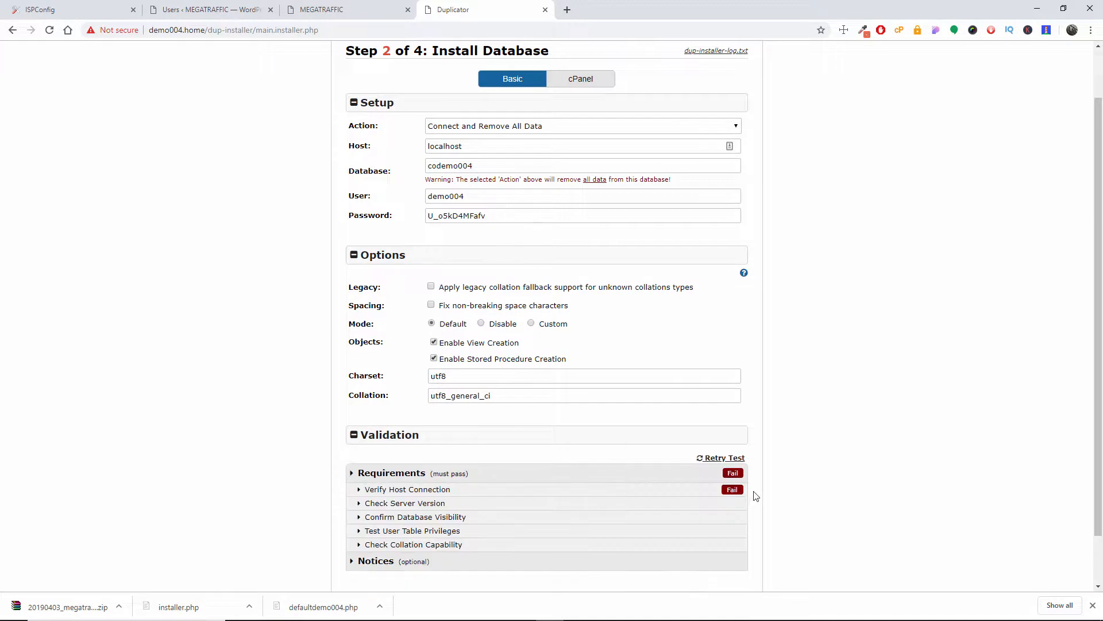
scroll(592, 516, "down", 1)
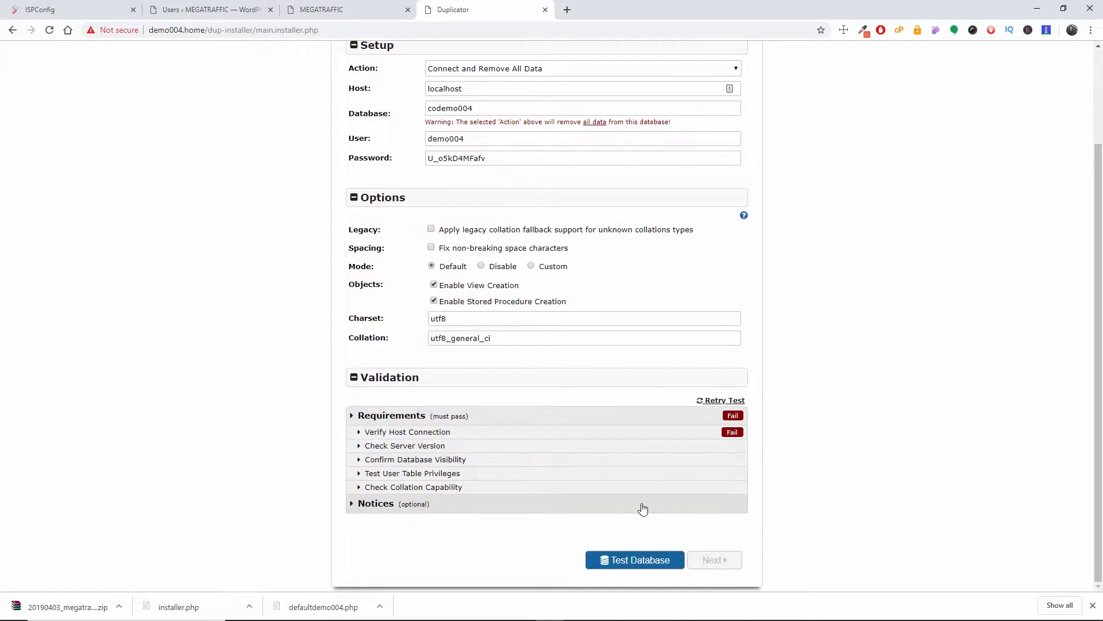
scroll(609, 422, "up", 2)
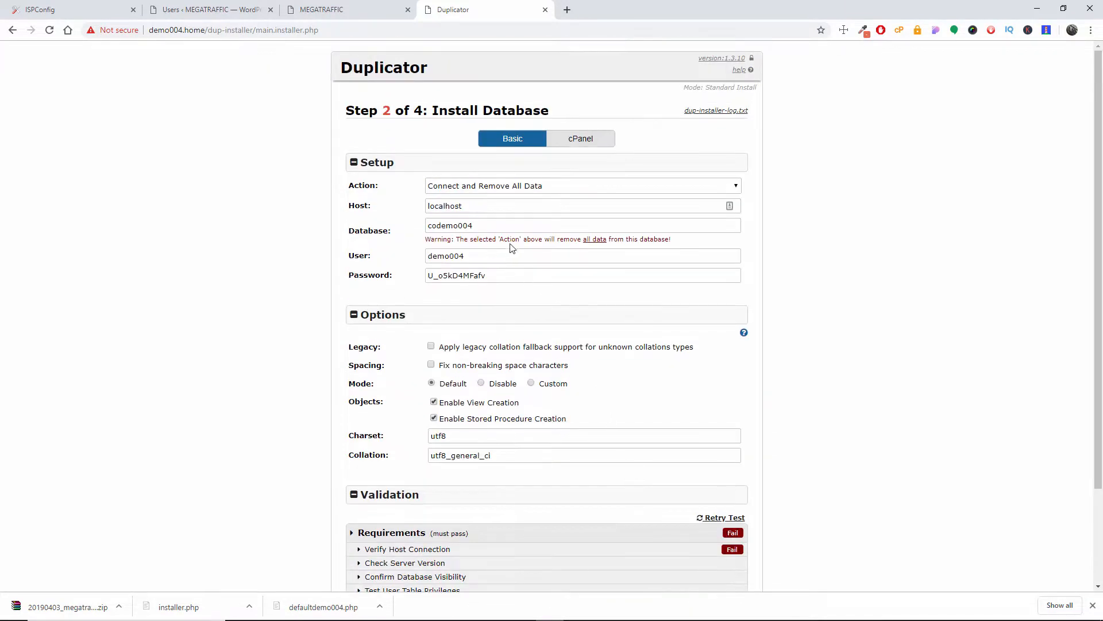
Step: Check the database name prefix and the database user in the demo004.home record in ISPConfig
left_click(330, 7)
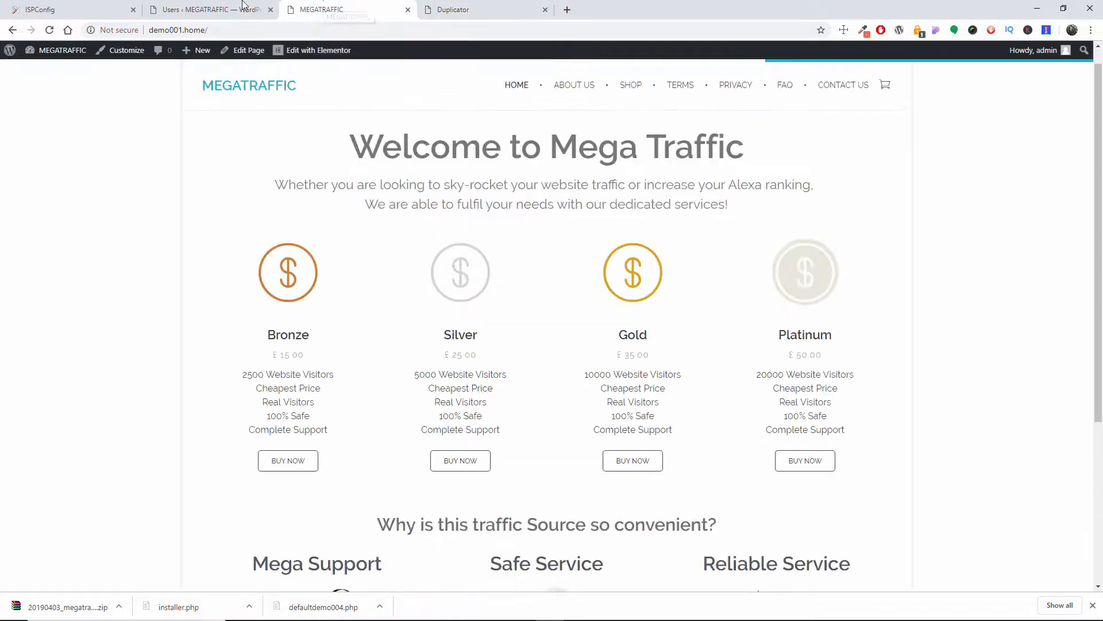
left_click(182, 8)
left_click(109, 10)
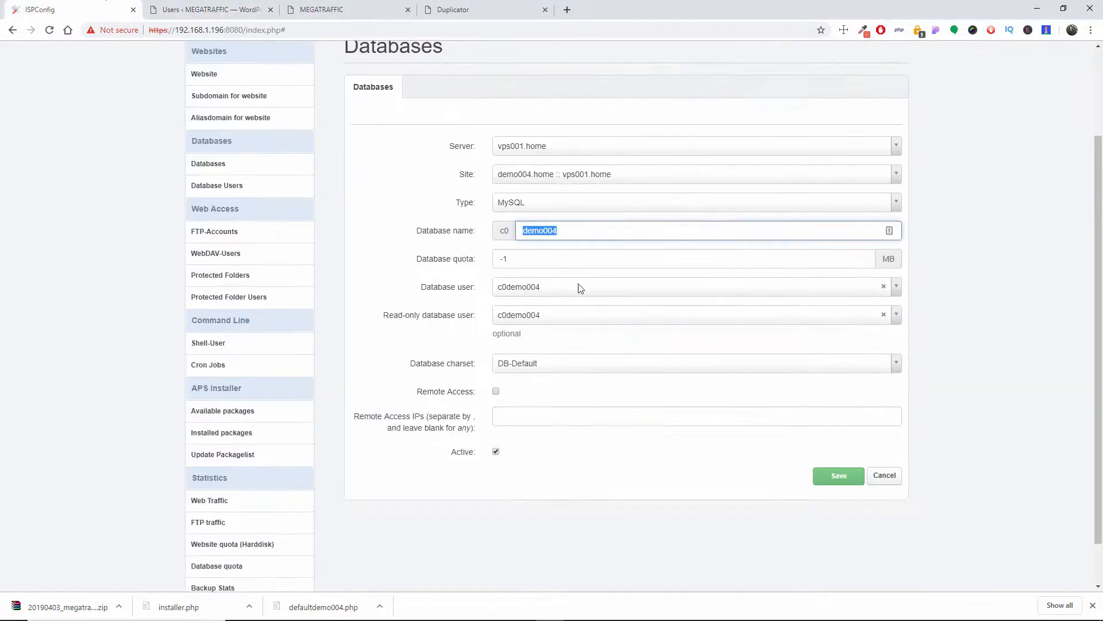
left_click(962, 341)
scroll(962, 340, "down", 1)
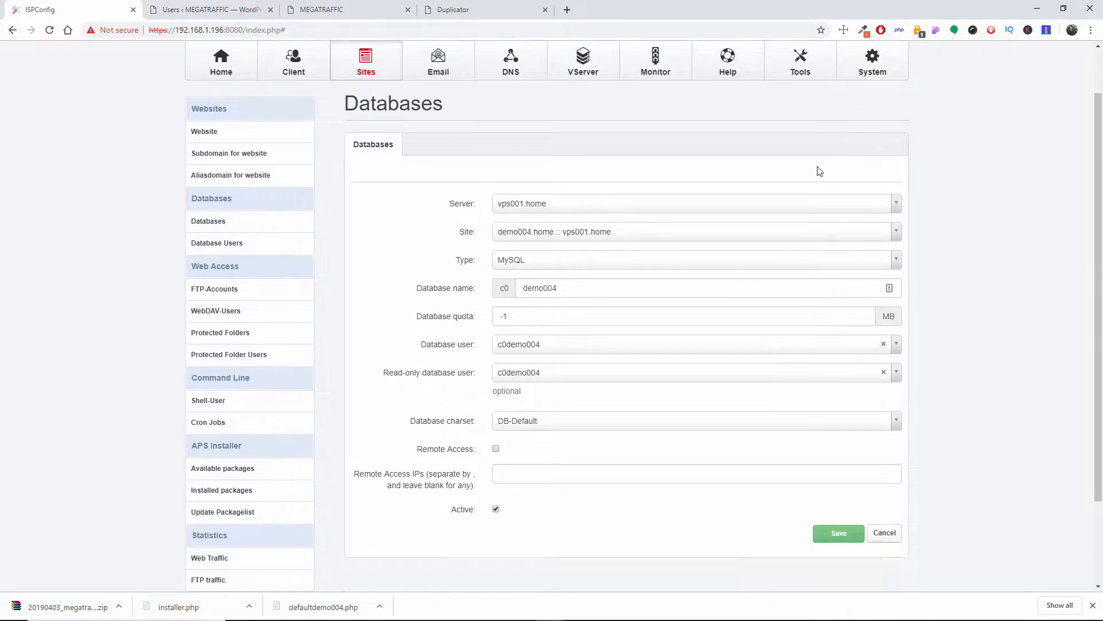
Step: Save the demo004.home database record and copy its database user c0demo004 from the ISPConfig database list
left_click(839, 533)
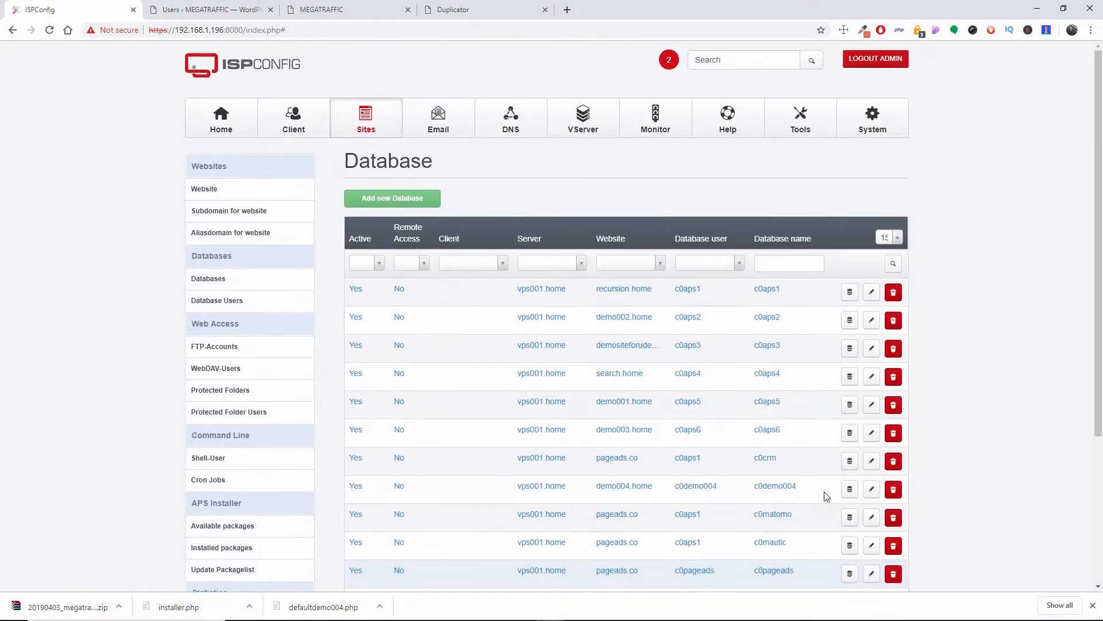
scroll(713, 391, "down", 1)
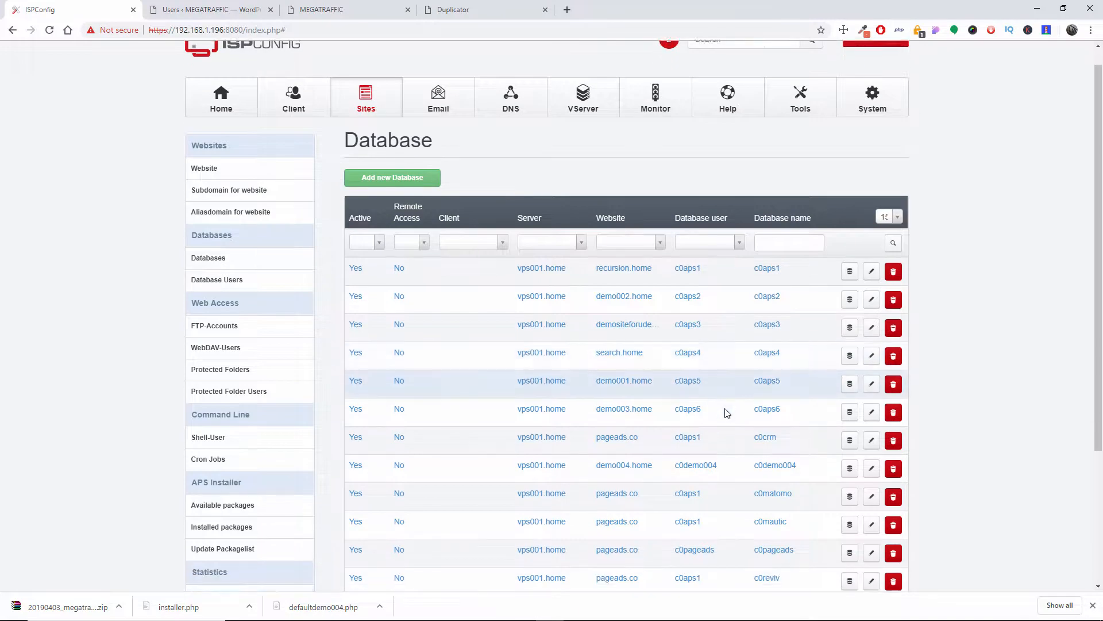
left_click_drag(703, 438, 678, 431)
right_click(680, 438)
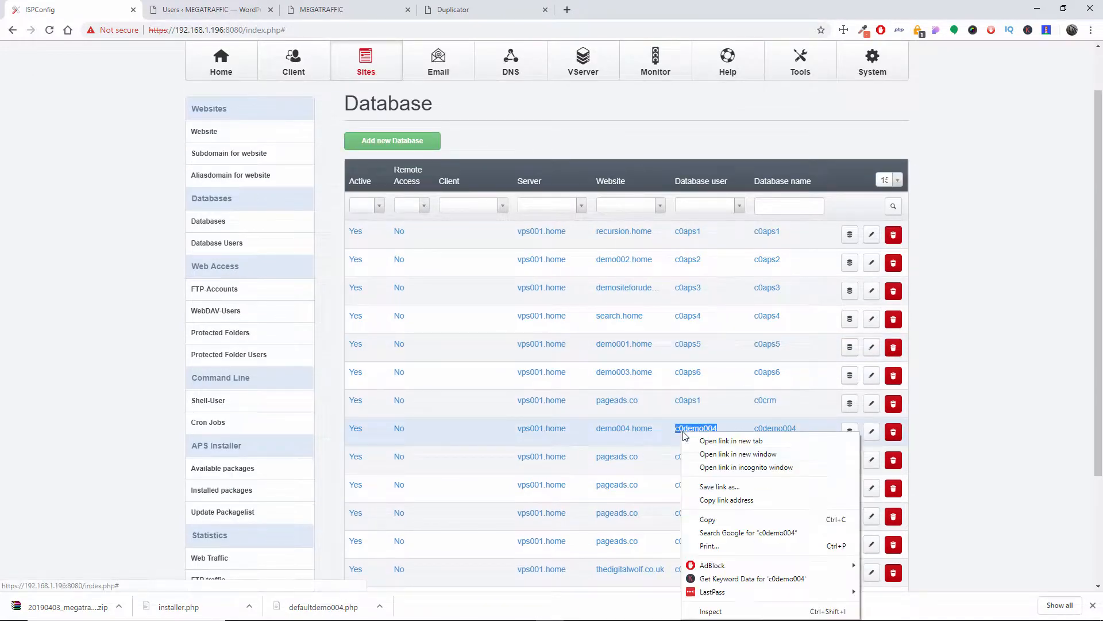
left_click(724, 520)
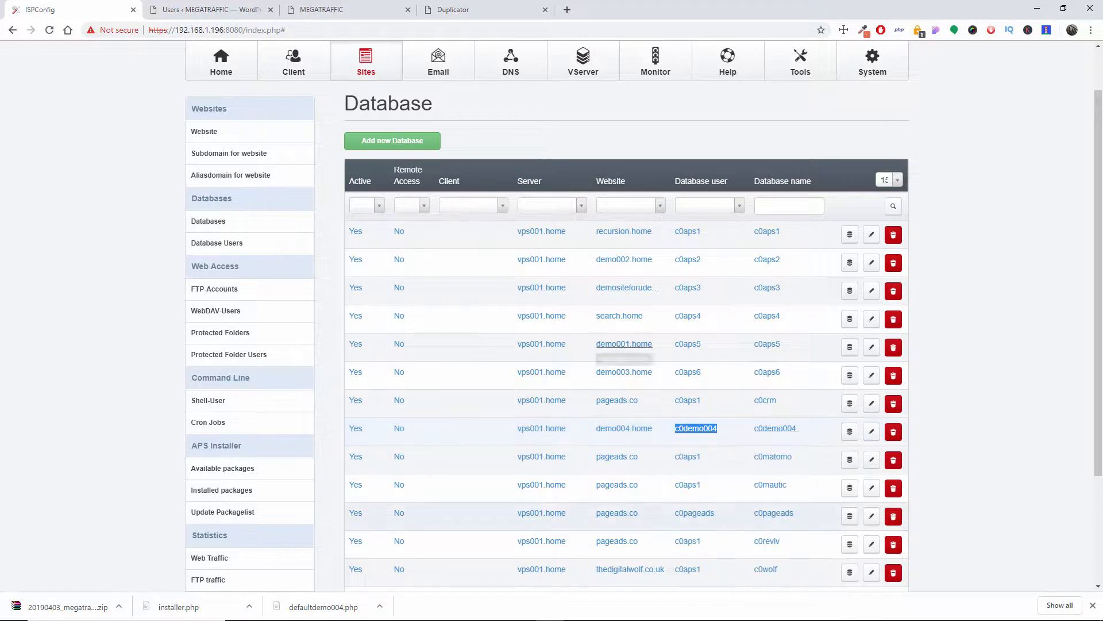
Step: Set both the Database and the User to c0demo004 in the Duplicator installer by pasting the copied name
left_click(500, 8)
left_click_drag(494, 226, 405, 235)
key("ctrl+v")
left_click_drag(475, 256, 421, 262)
key("ctrl+v")
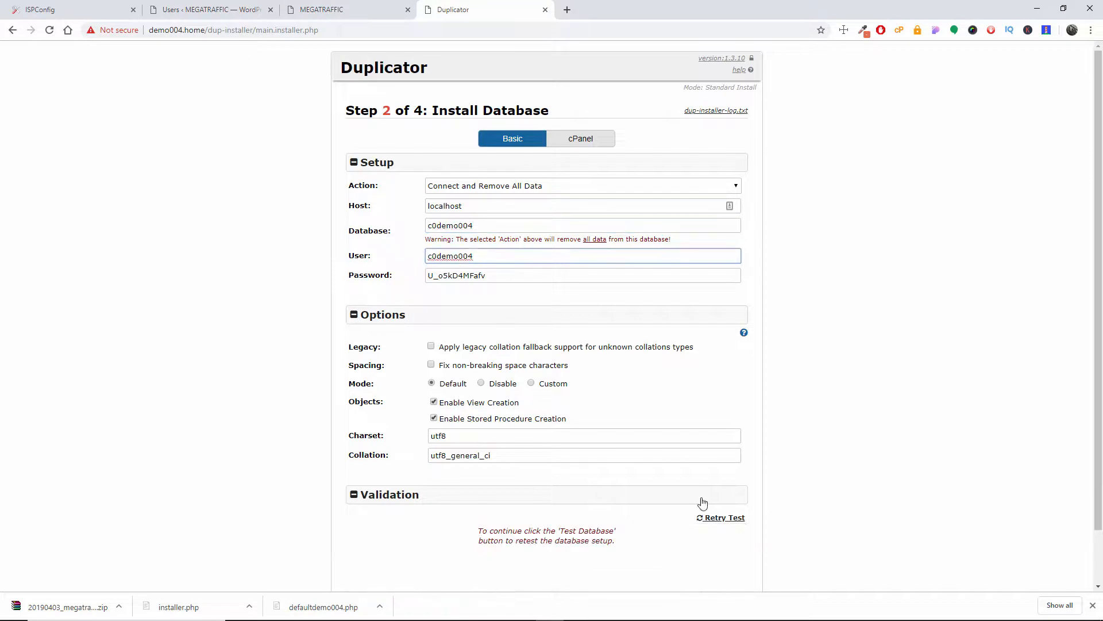
Step: Retry the installer's database test and run the database installation with the entered settings, accepting the install confirmation
scroll(763, 487, "down", 2)
left_click(732, 464)
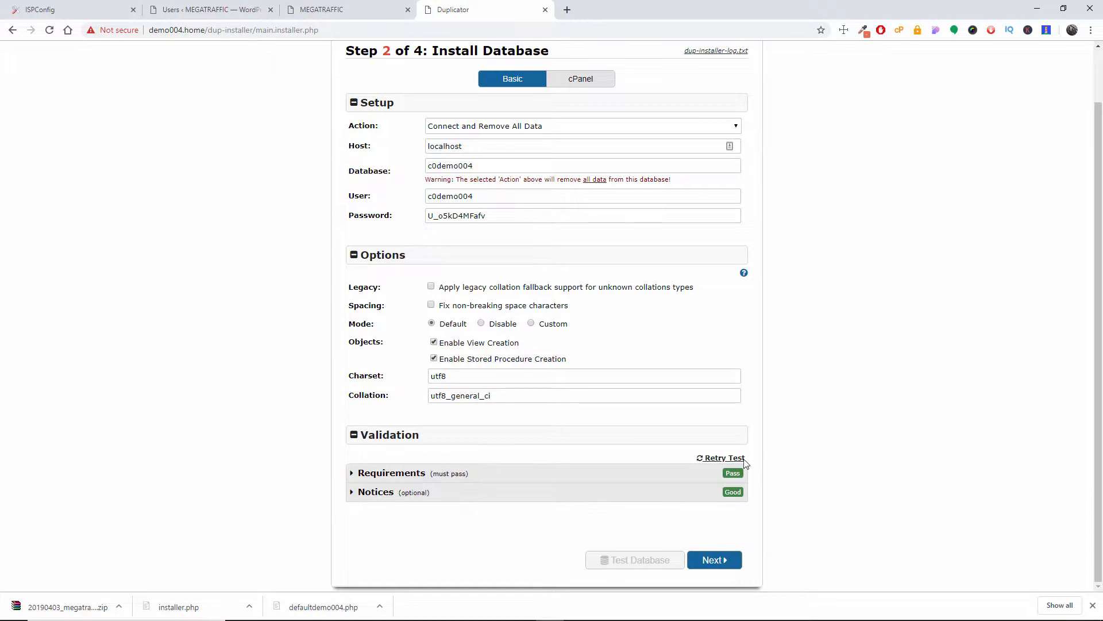
left_click(713, 560)
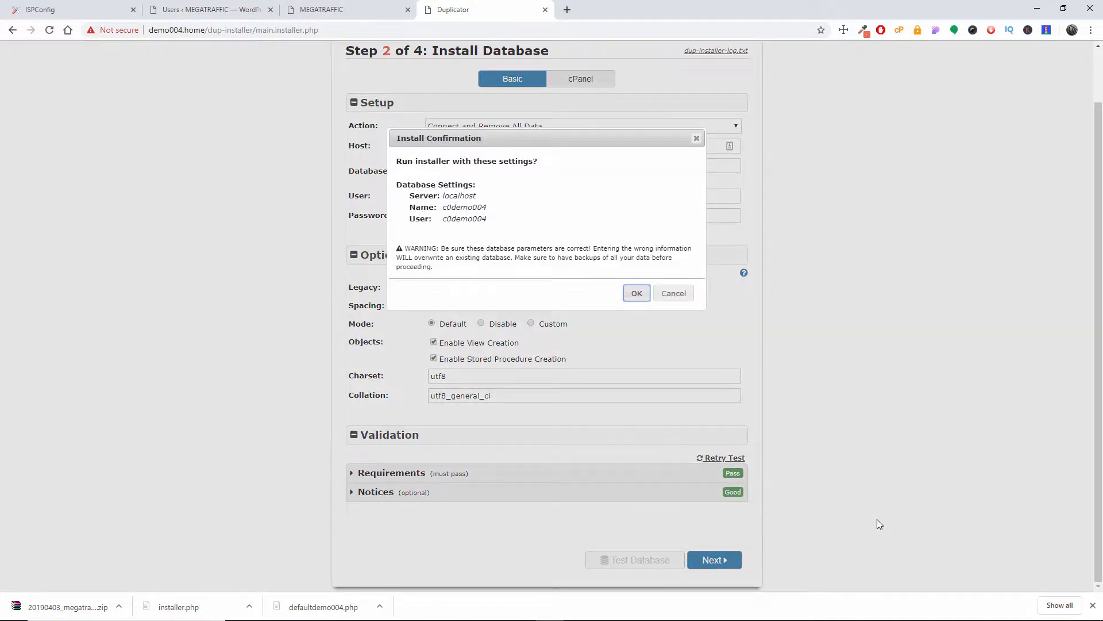
left_click(637, 293)
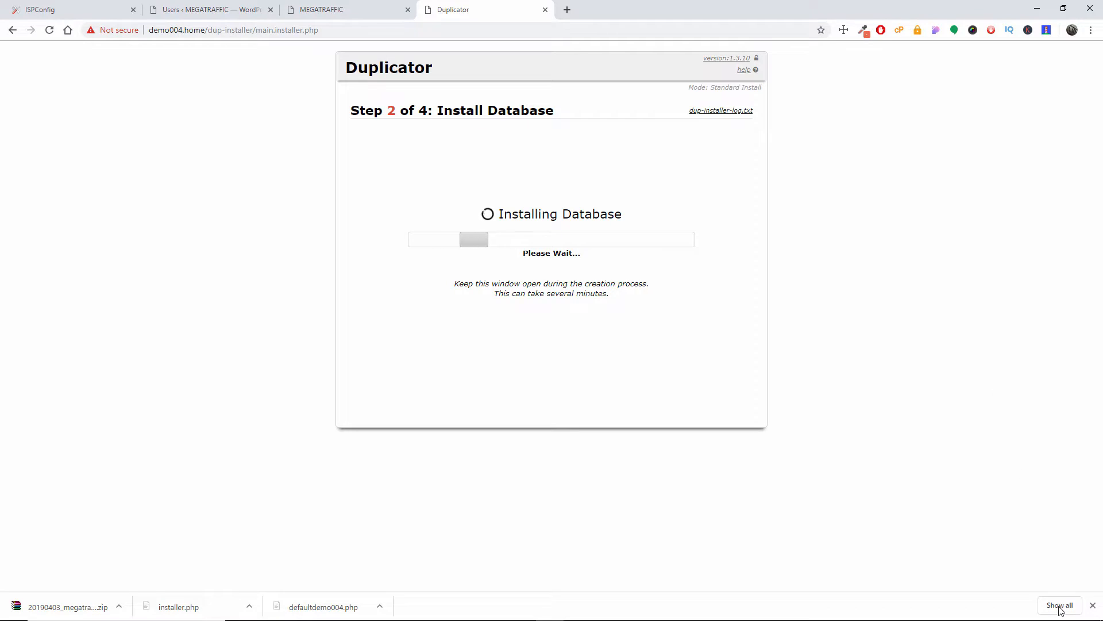
left_click(1093, 606)
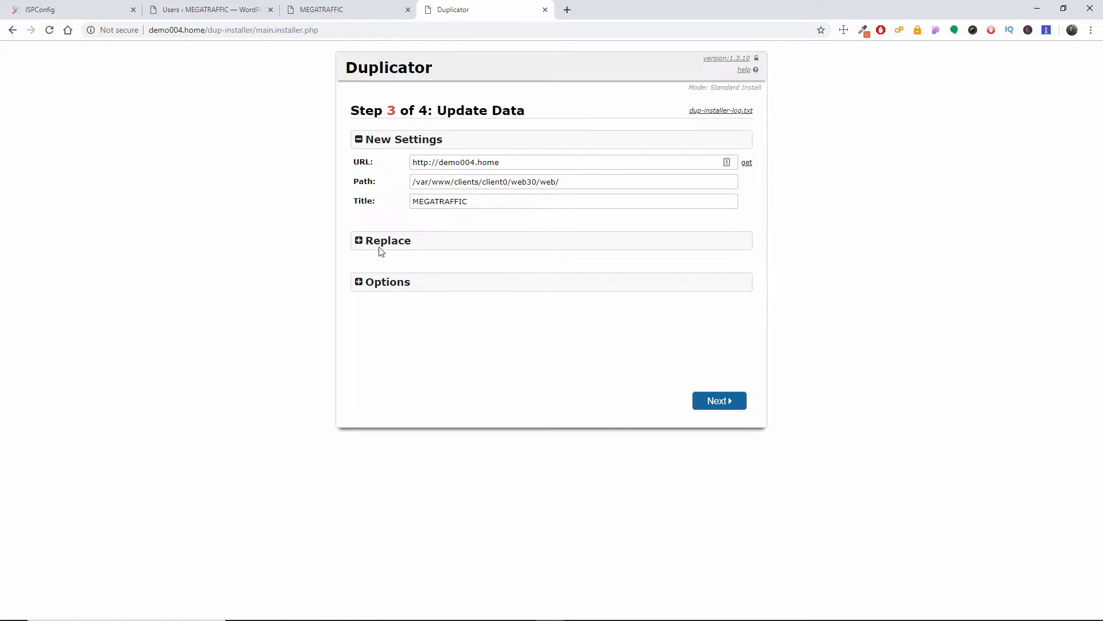
Step: Review the Replace section and the admin account, scan and WP-Config options, and run the data update with the defaults
left_click(395, 243)
left_click(376, 315)
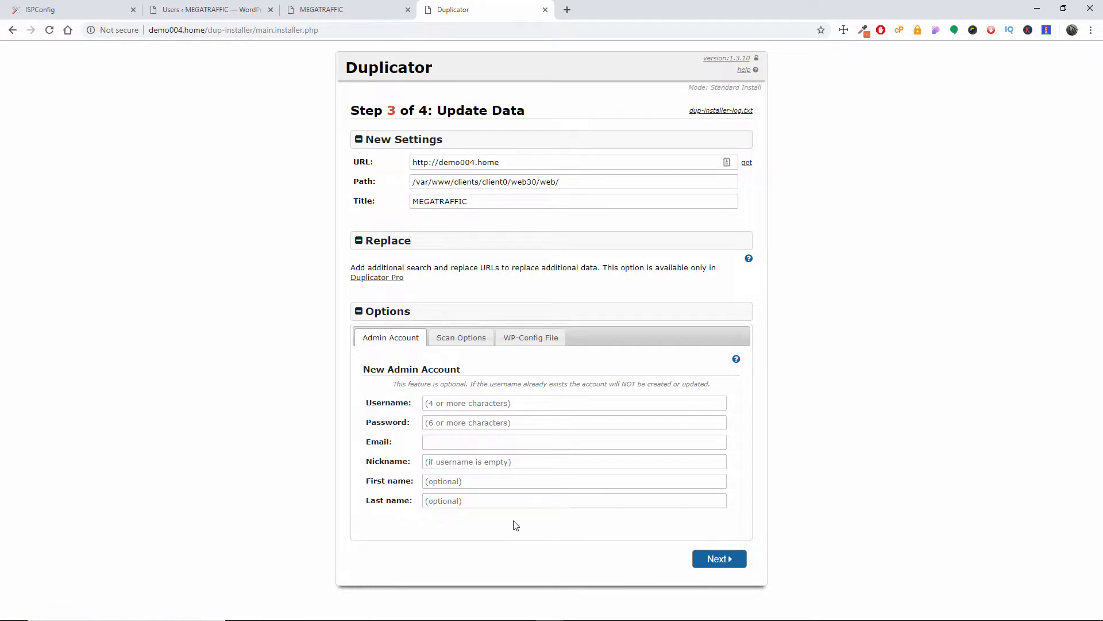
left_click(460, 344)
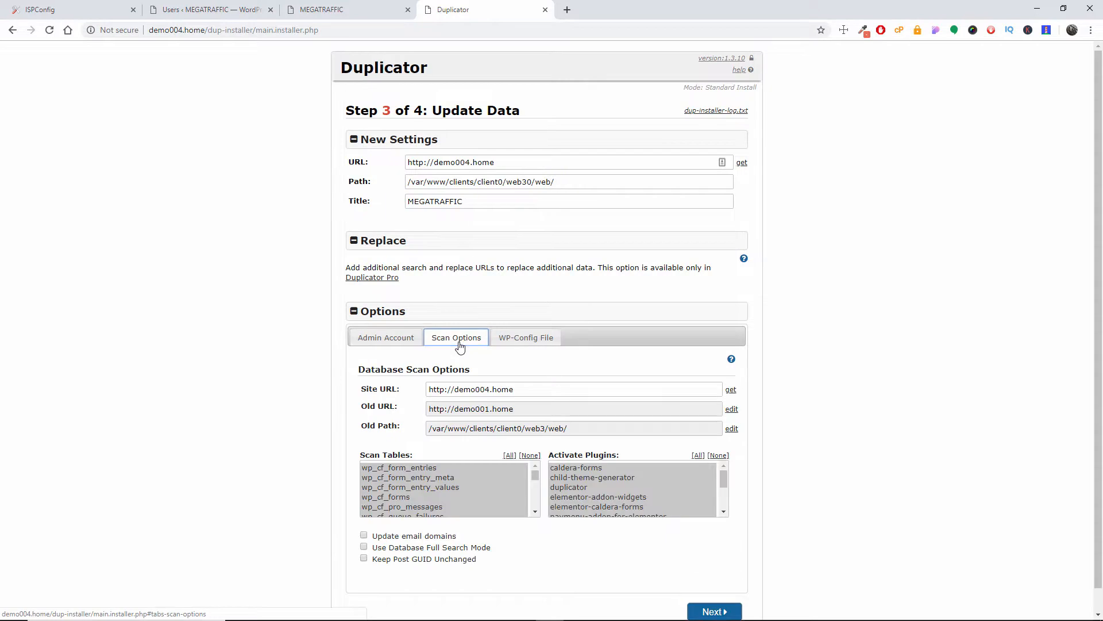
scroll(822, 446, "down", 1)
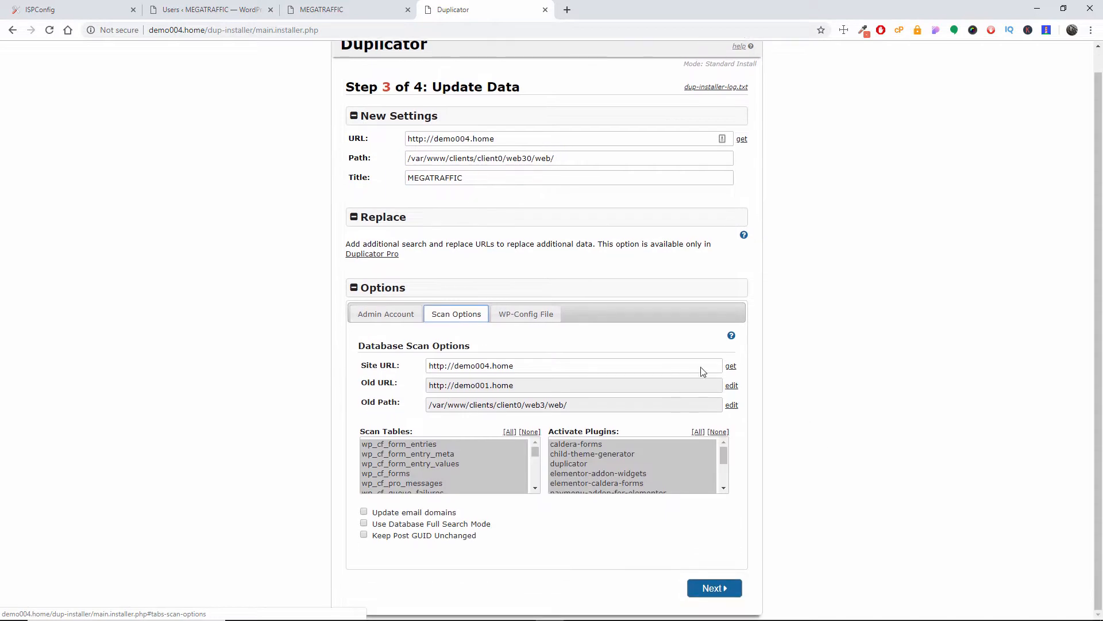
left_click(530, 321)
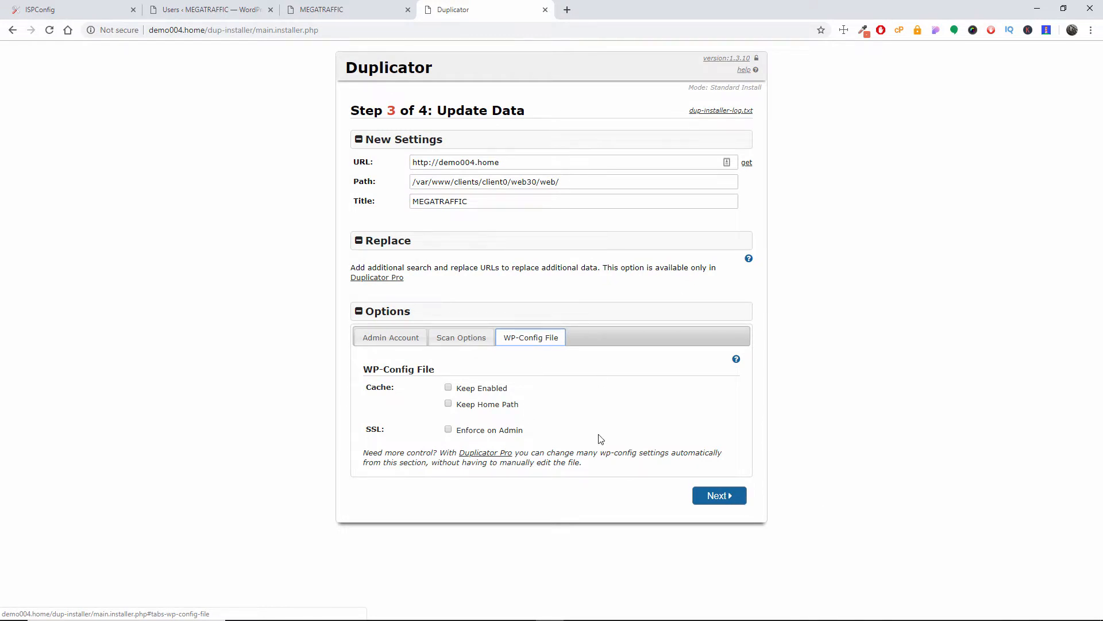
left_click(716, 495)
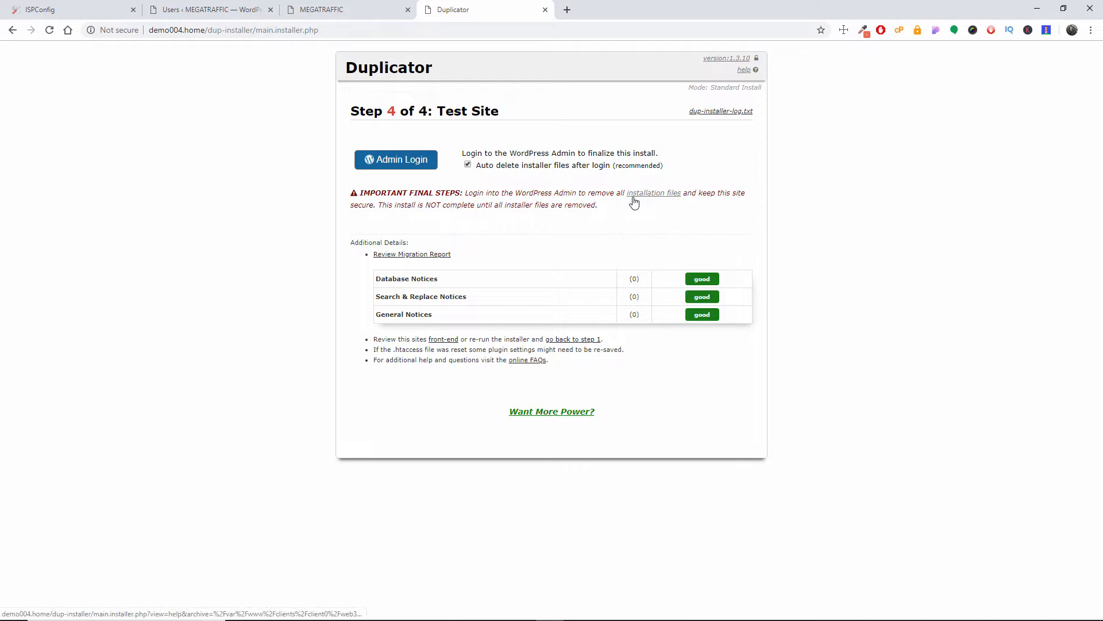
Step: Switch to FileZilla and delete installer.php and the megatraffic archive ZIP from the server's /web folder
key("alt+Tab")
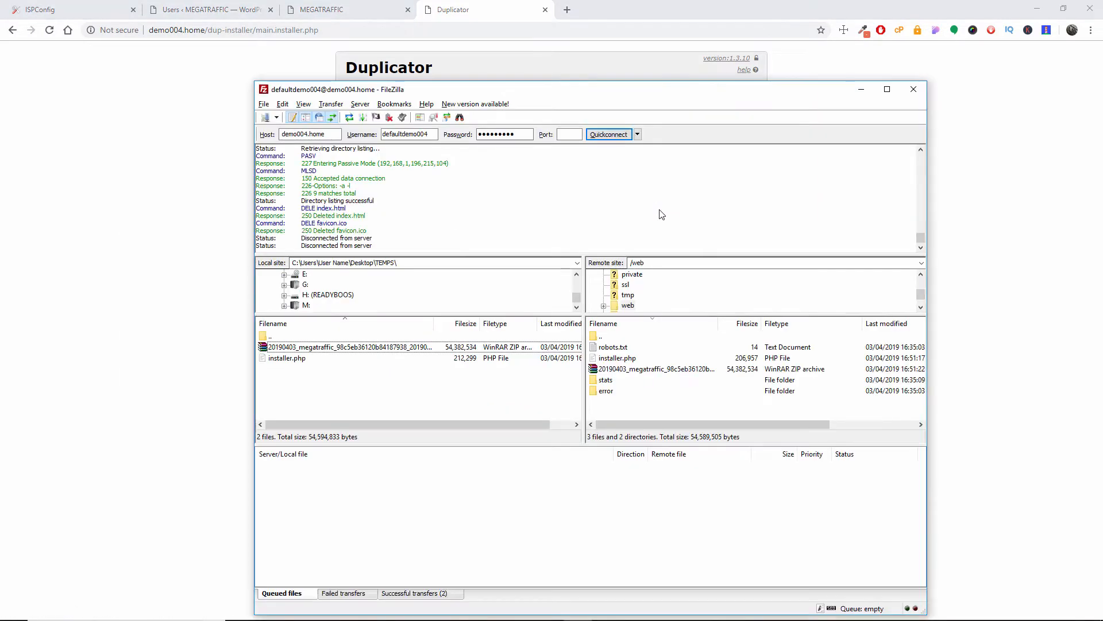
left_click(625, 361)
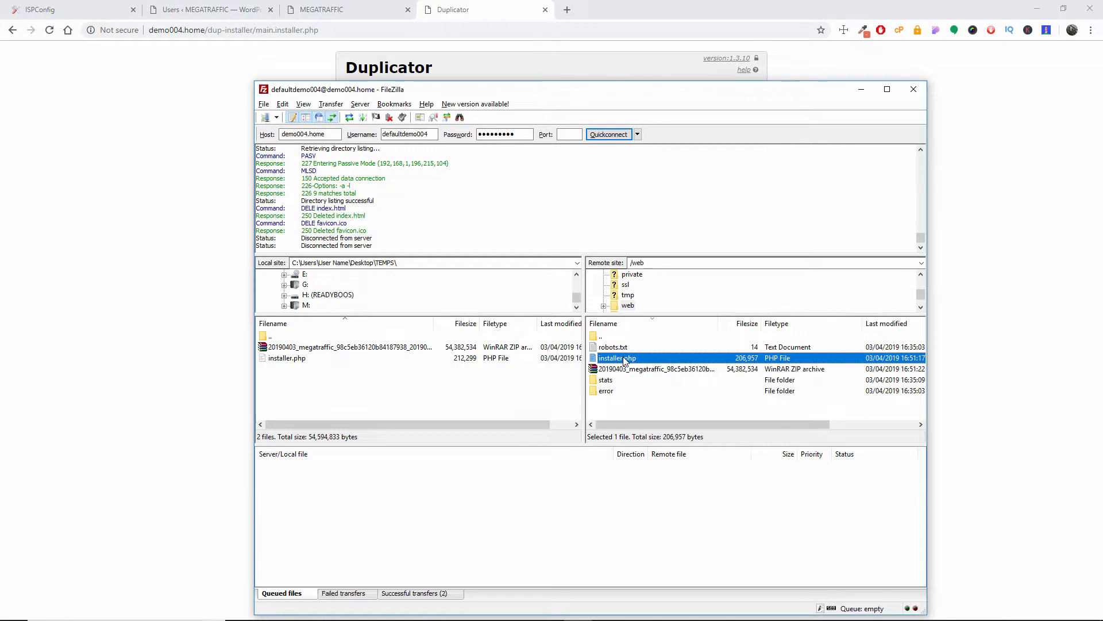
key("shift+Down")
key("Delete")
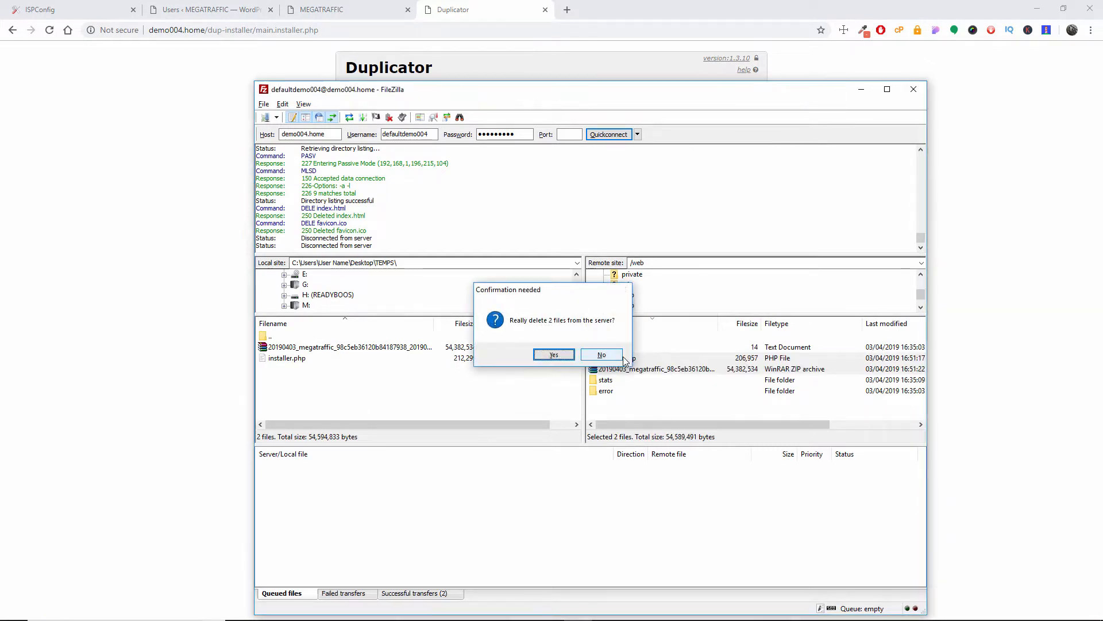
key("Return")
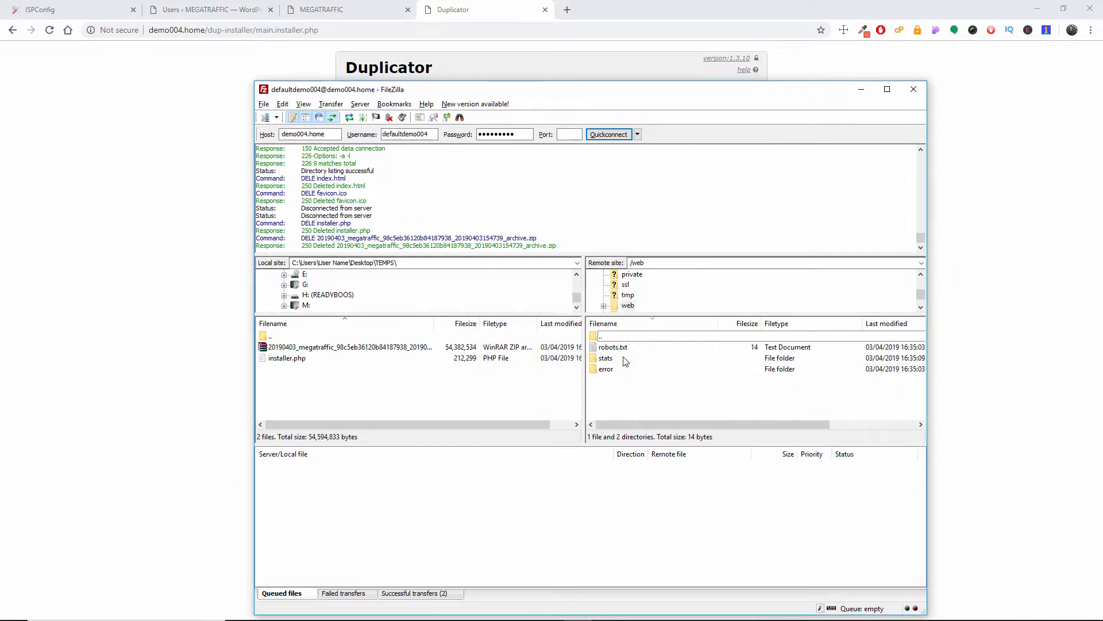
Step: Open the admin login from the Duplicator installer in the browser and go from it to the demo004.home front page
left_click(341, 5)
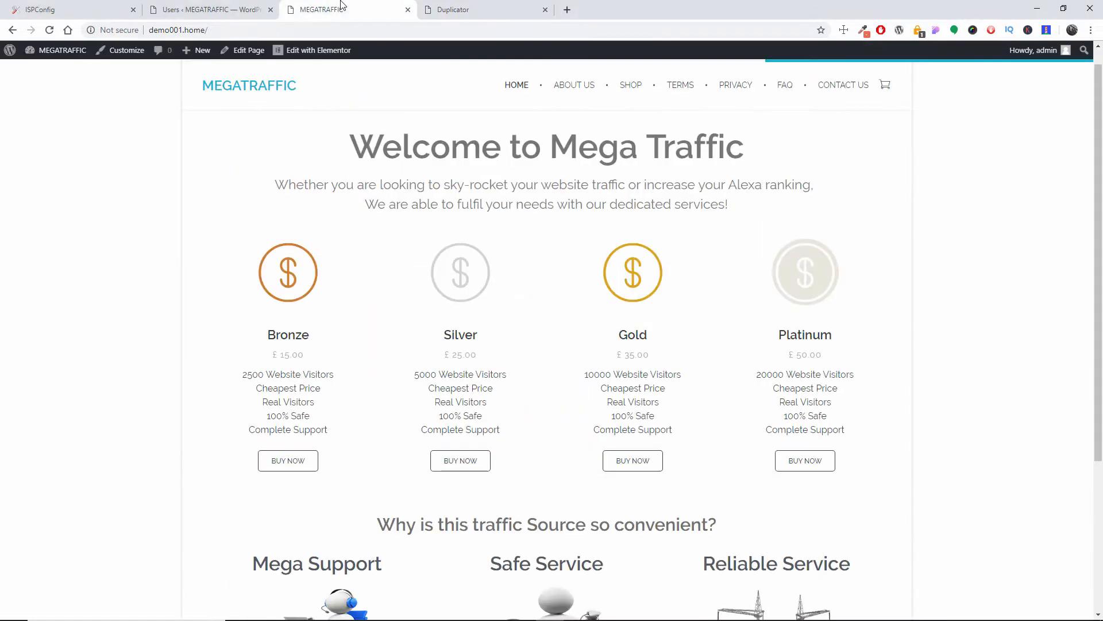
left_click(482, 11)
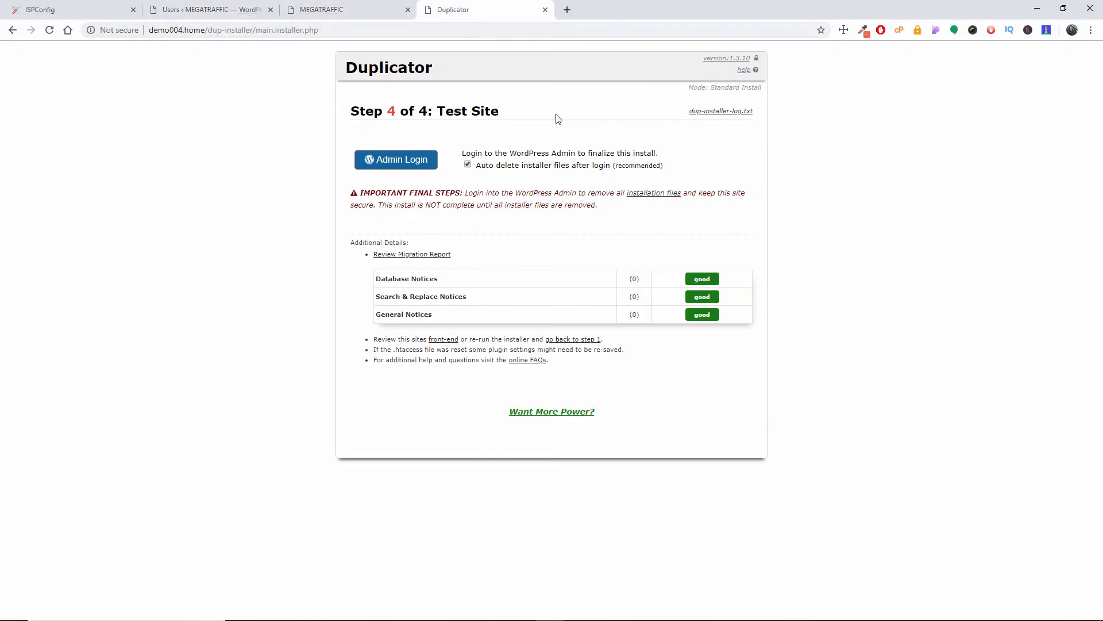
left_click(406, 159)
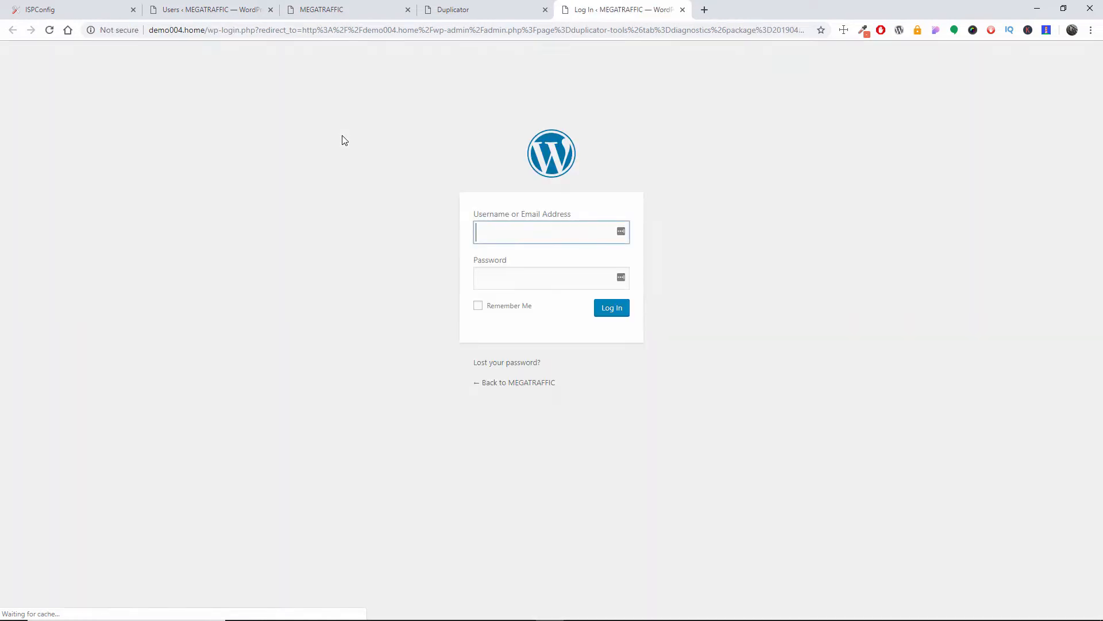
left_click(497, 382)
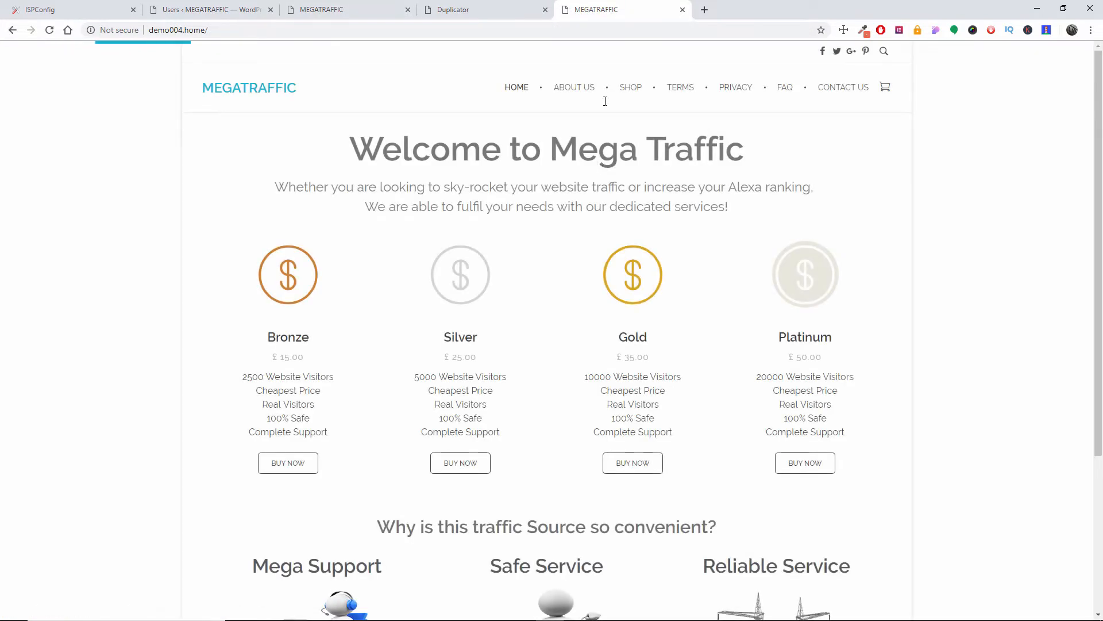
Step: Compare the original home page on demo001.home with the migrated home page on demo004.home
left_click(371, 9)
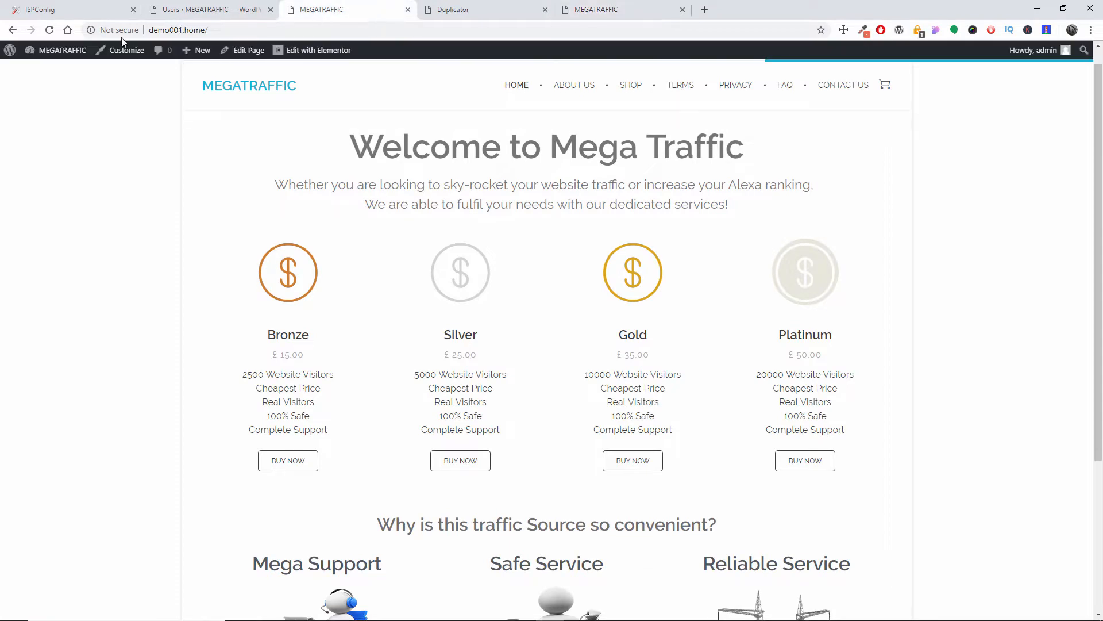
scroll(581, 221, "down", 4)
scroll(581, 229, "up", 3)
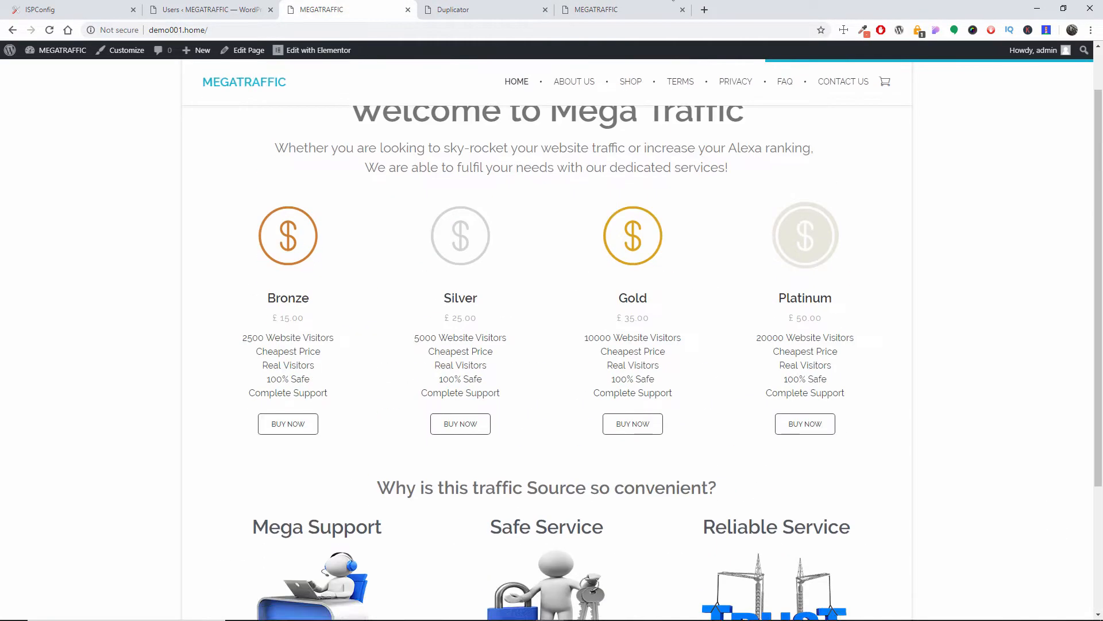
left_click(629, 7)
scroll(601, 305, "down", 4)
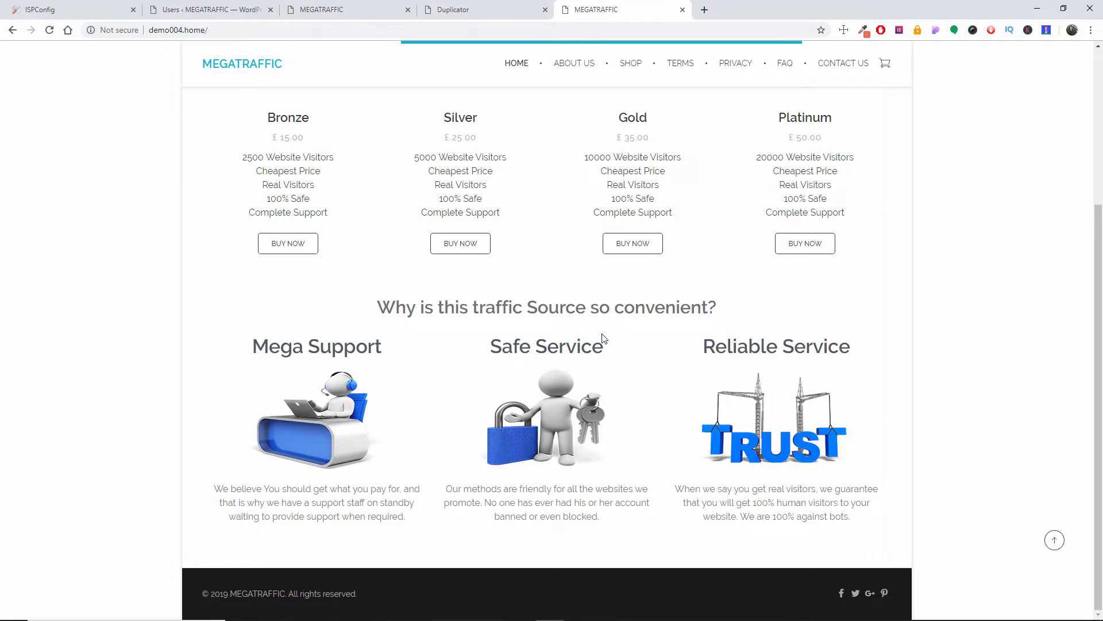
scroll(605, 354, "up", 1)
scroll(605, 354, "up", 2)
Step: Return to the demo004.home login page and log in to WordPress as admin with the account password
left_click(13, 30)
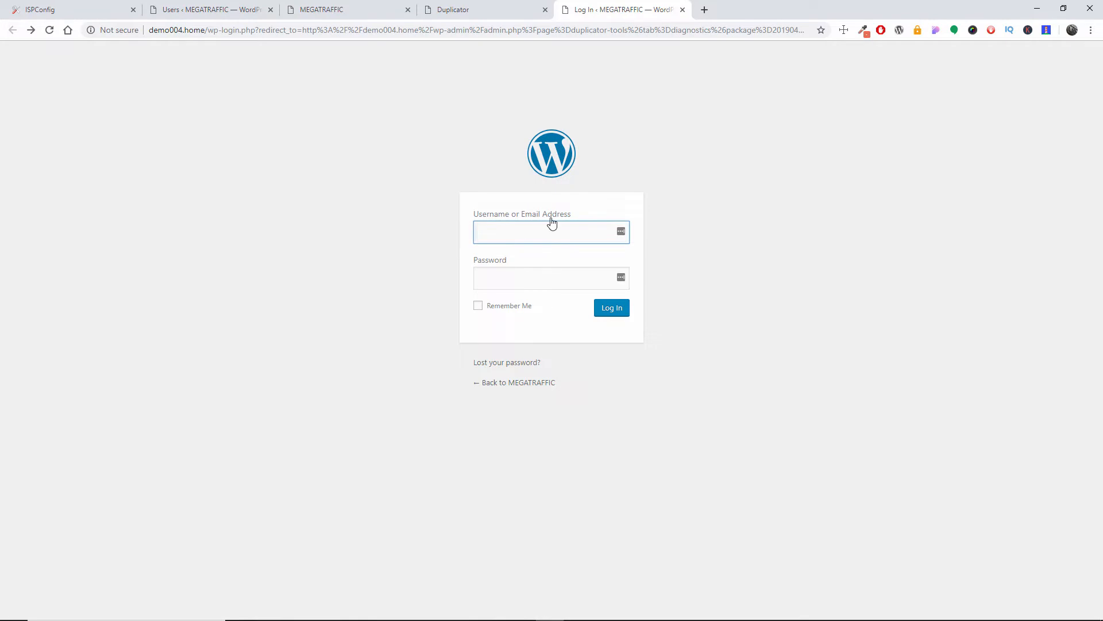
key("Tab")
type("••")
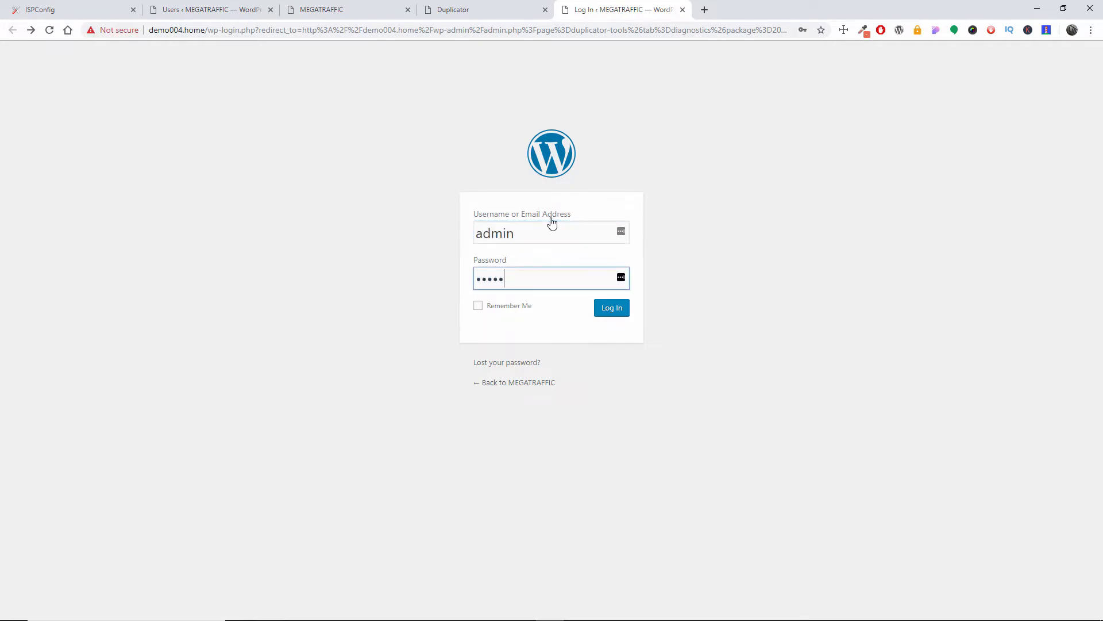
type("•••")
key("Return")
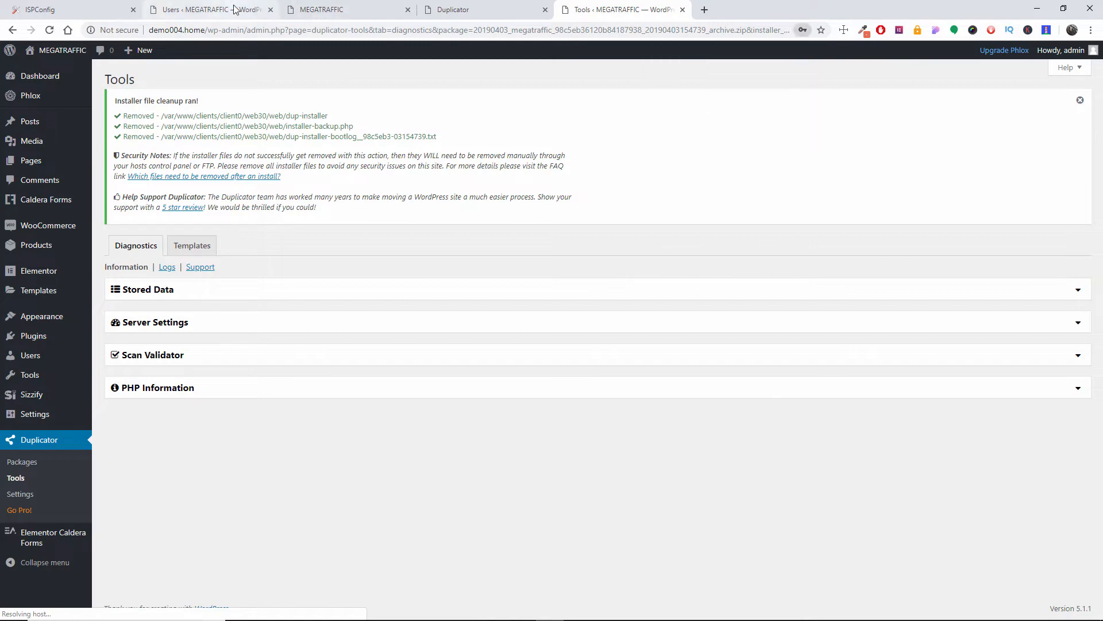
Step: Check the demo001.home dashboard for comparison, and save the demo004.home permalink settings twice with the Post name structure
left_click(213, 10)
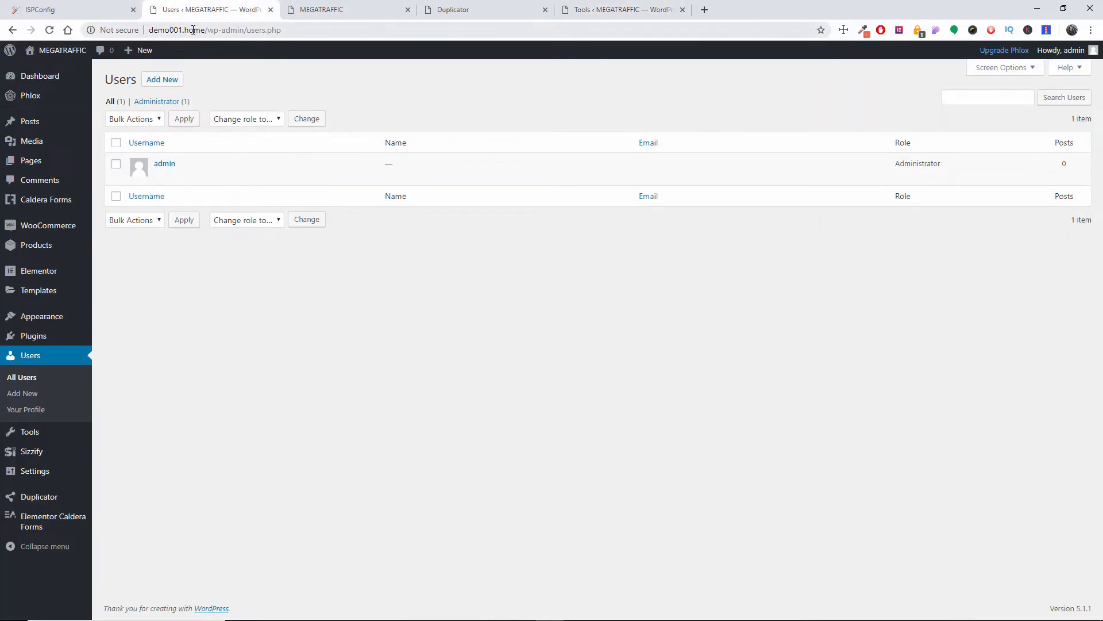
left_click(600, 8)
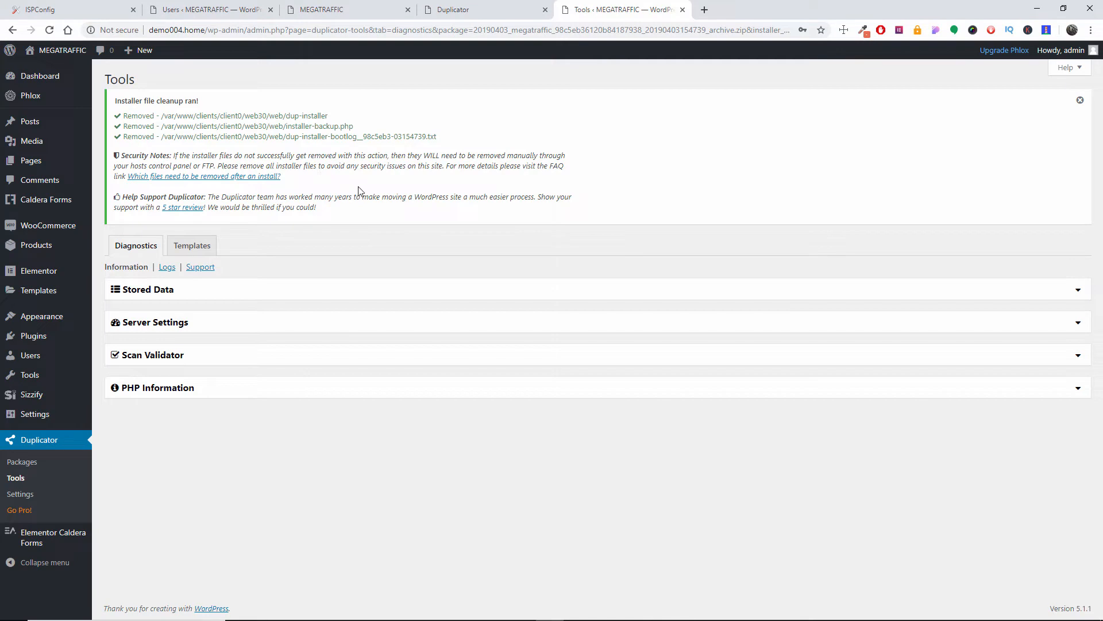
mouse_move(27, 420)
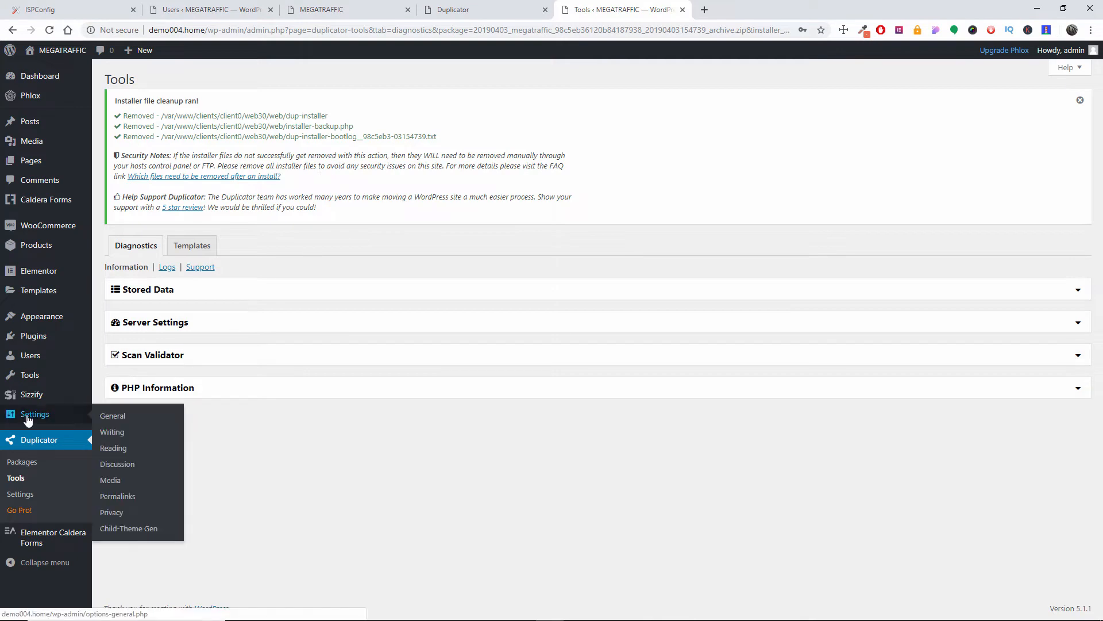
left_click(130, 495)
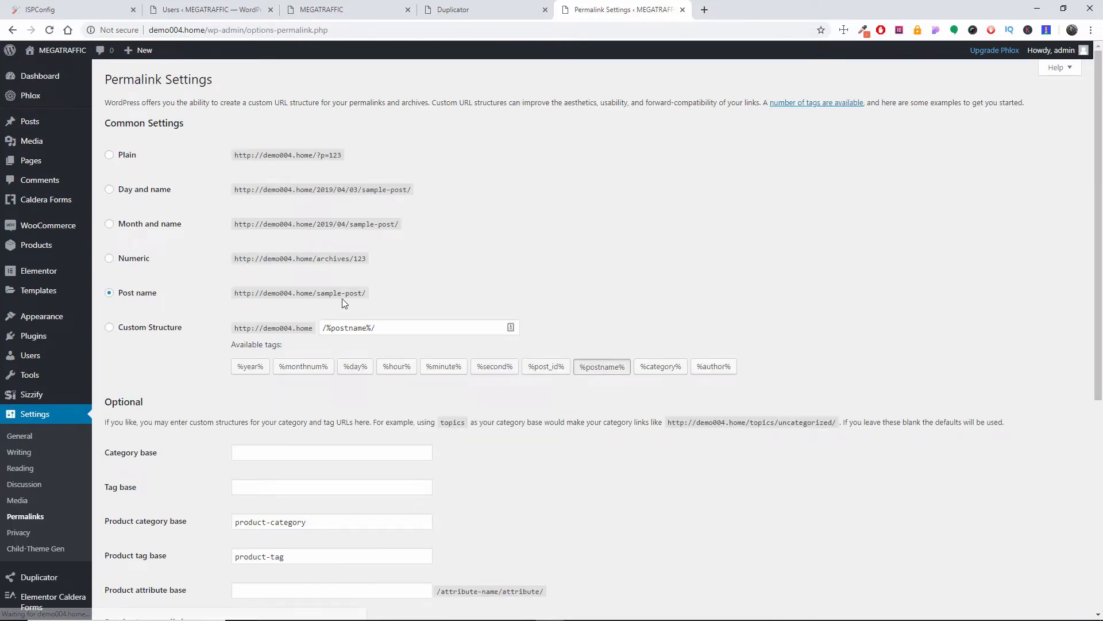
scroll(162, 299, "down", 6)
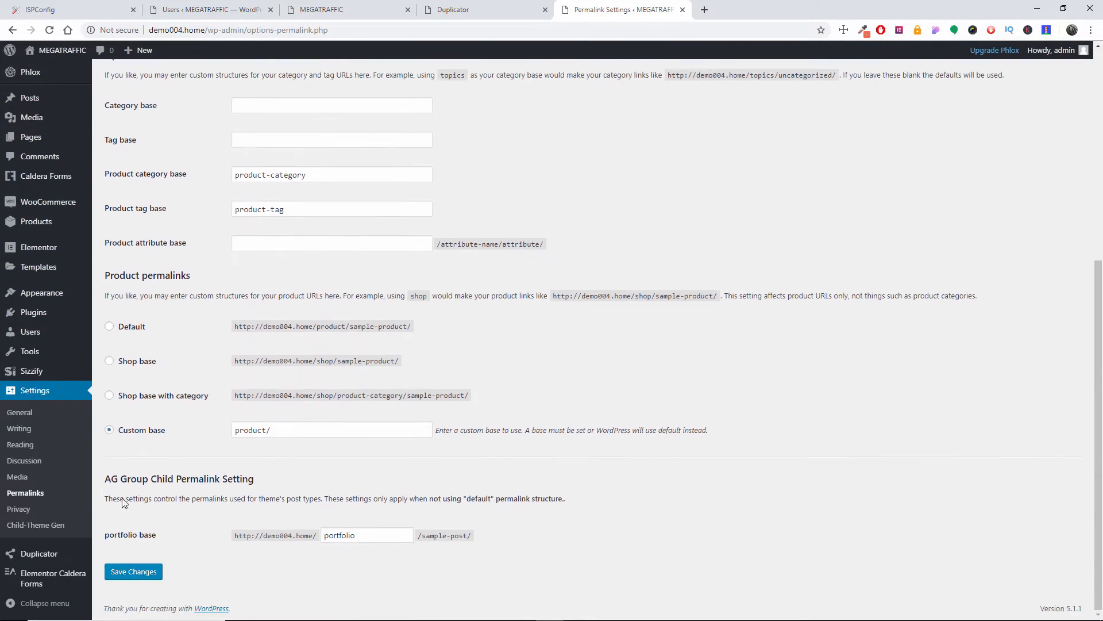
left_click(122, 575)
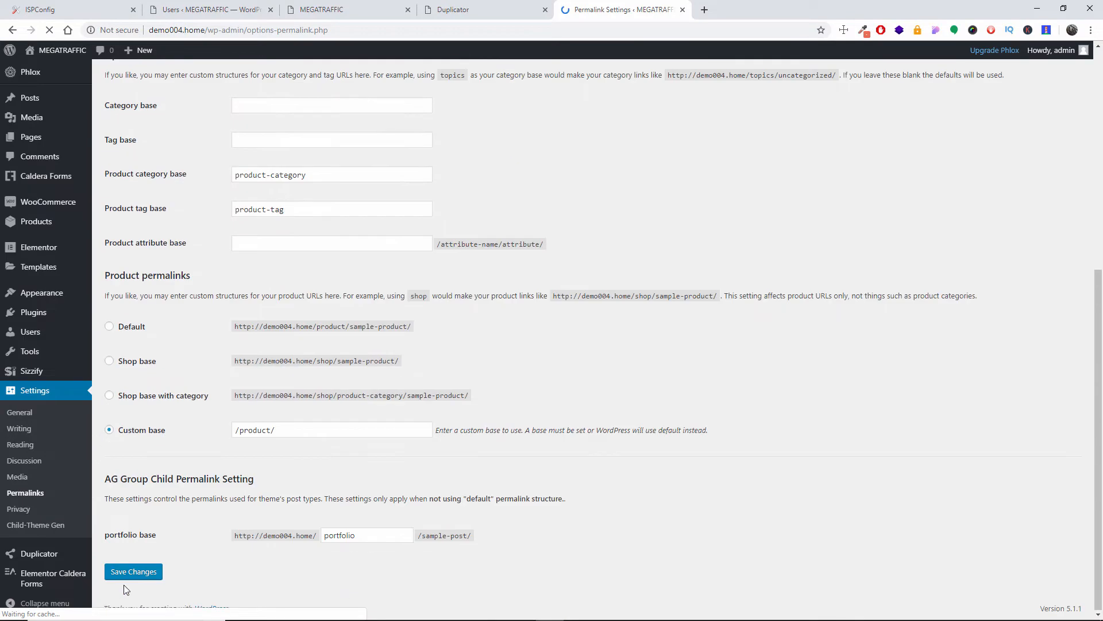
left_click(140, 575)
Step: Close the Duplicator installer page and open the demo004.home front page from the WordPress admin
left_click(499, 5)
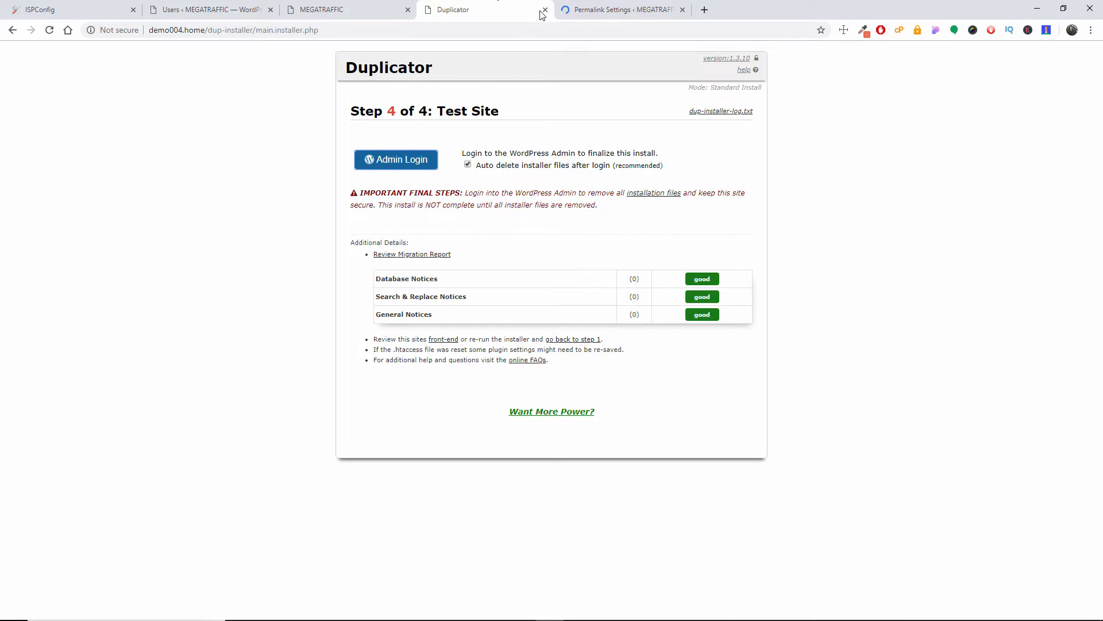
left_click(544, 9)
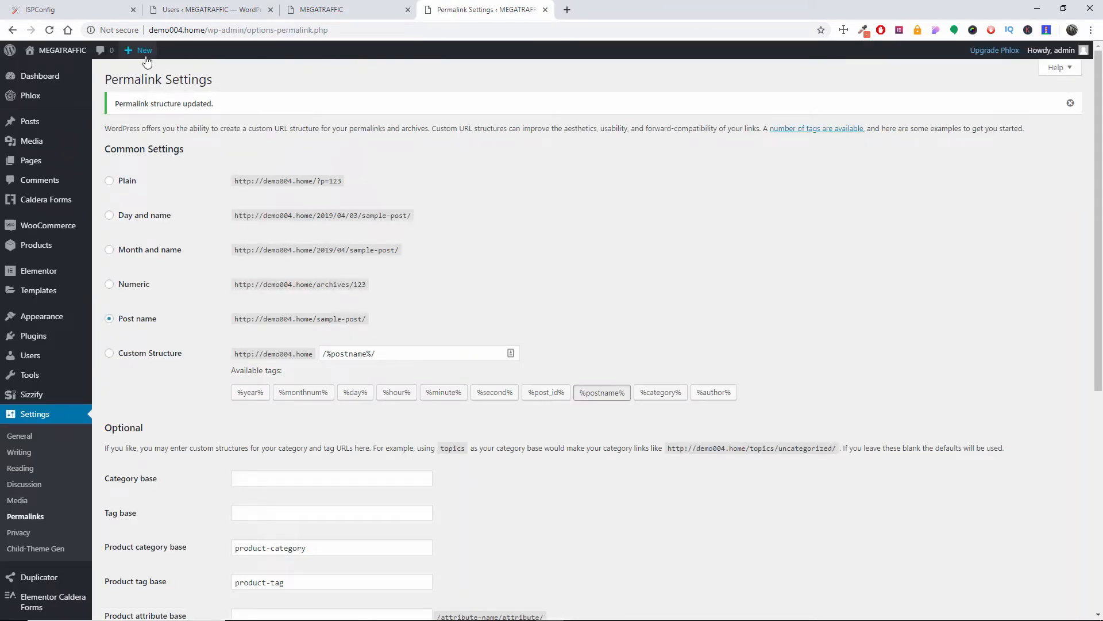
mouse_move(57, 50)
left_click(40, 70)
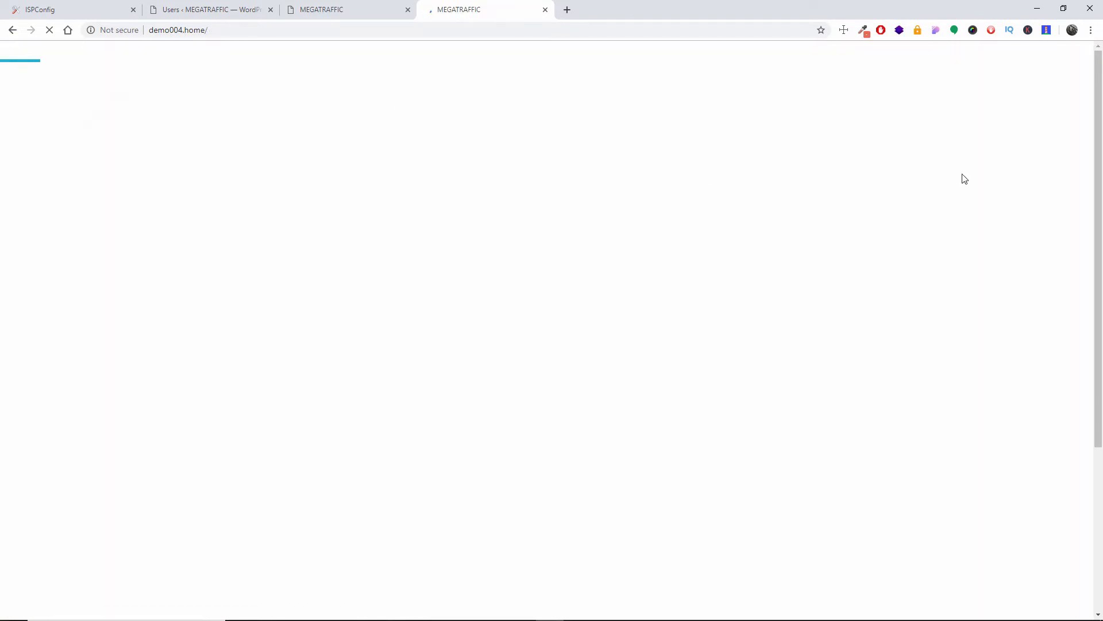
left_click_drag(1100, 163, 1102, 202)
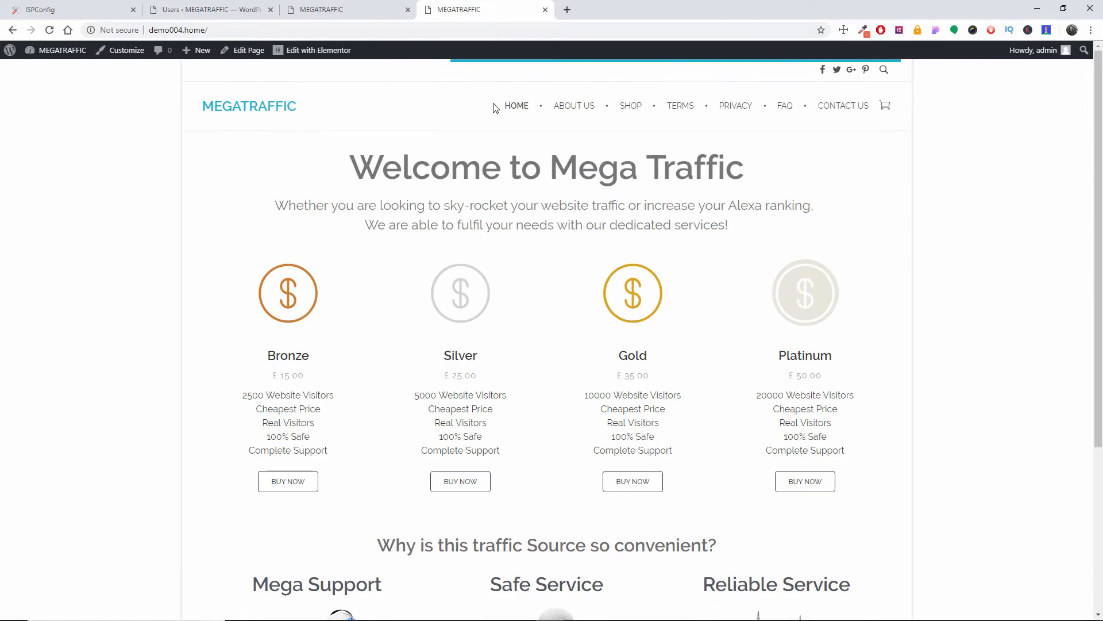
Step: Check the About Us, Terms, Privacy, FAQ, Contact Us and Shop pages of the migrated demo004.home site
left_click(575, 111)
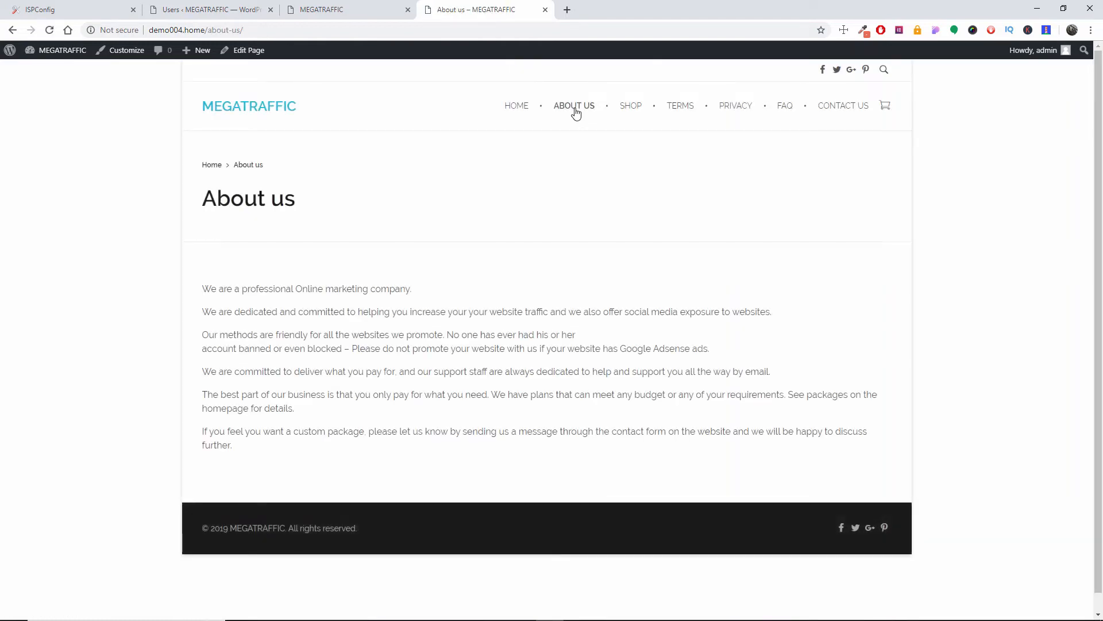
left_click(683, 111)
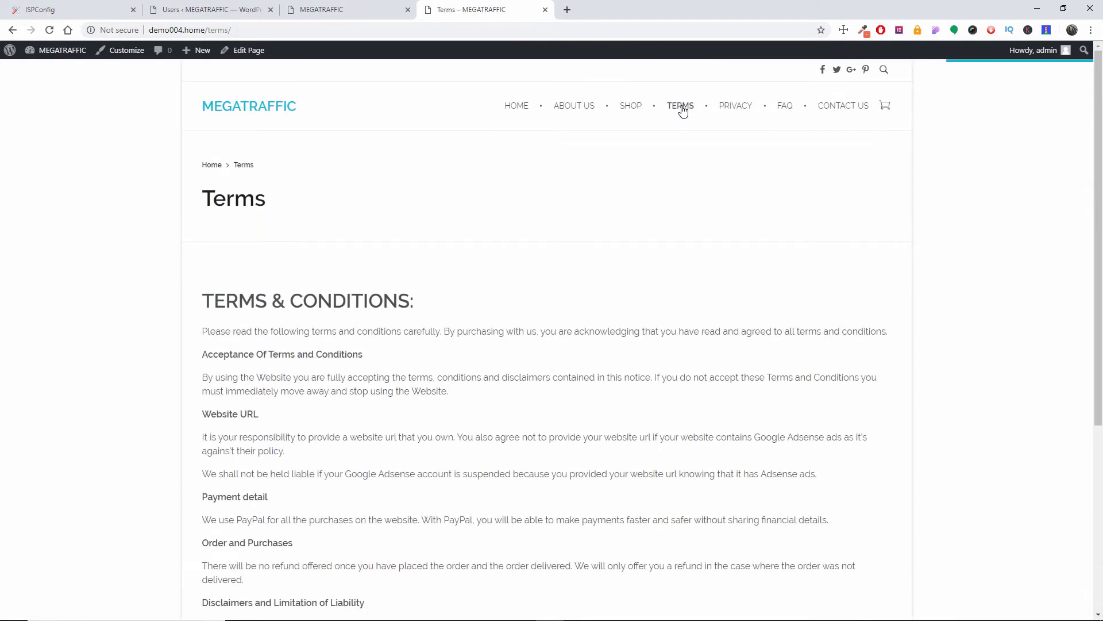
left_click(740, 107)
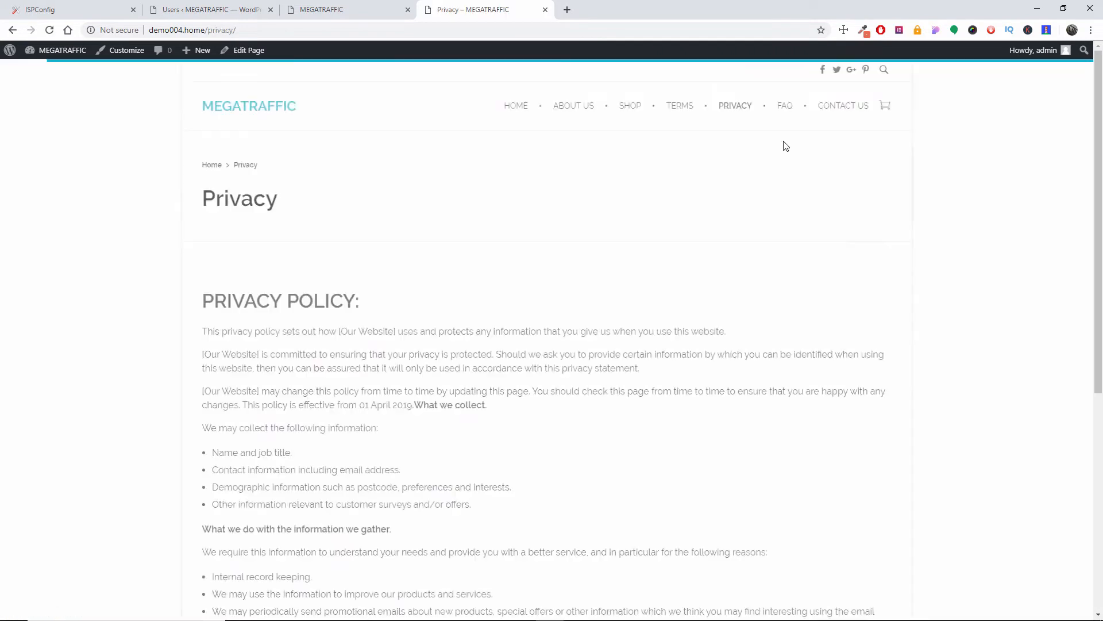
left_click(785, 108)
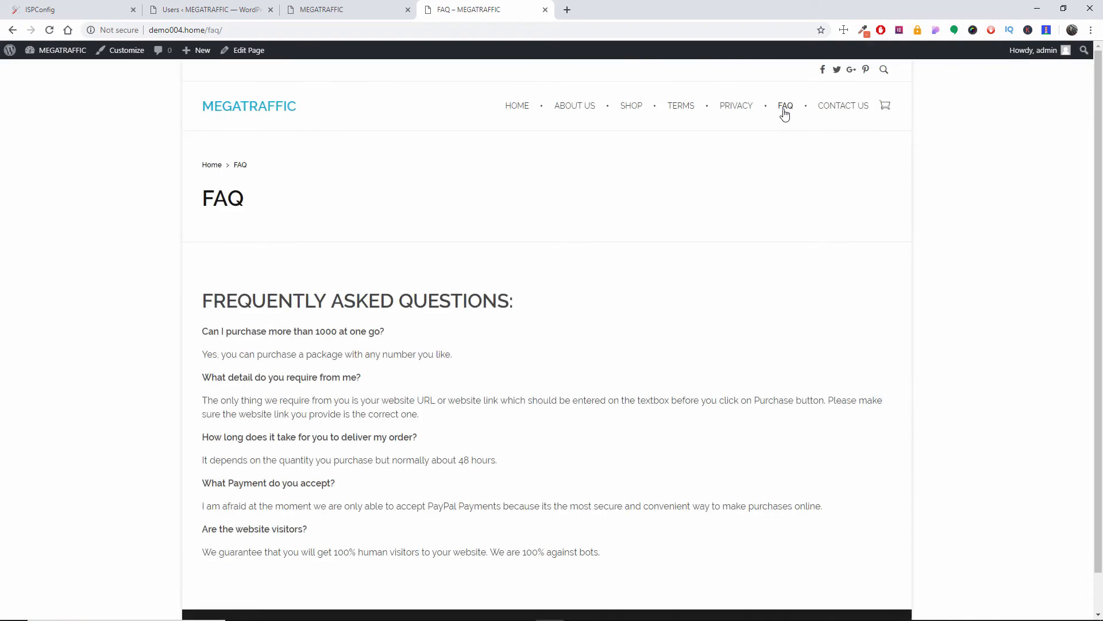
left_click(842, 110)
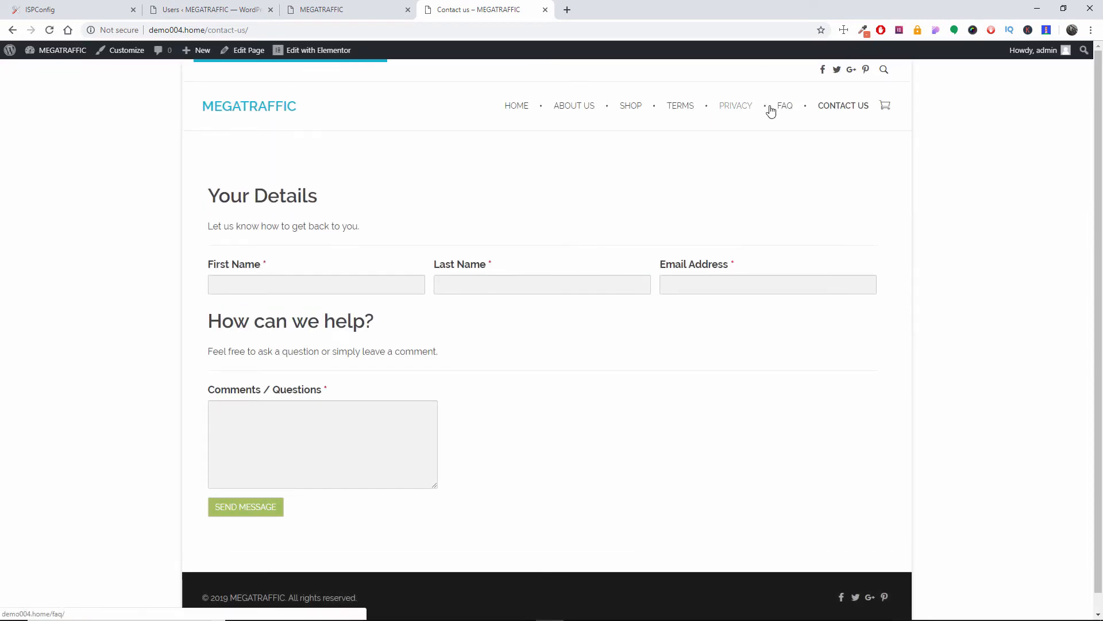
left_click(637, 109)
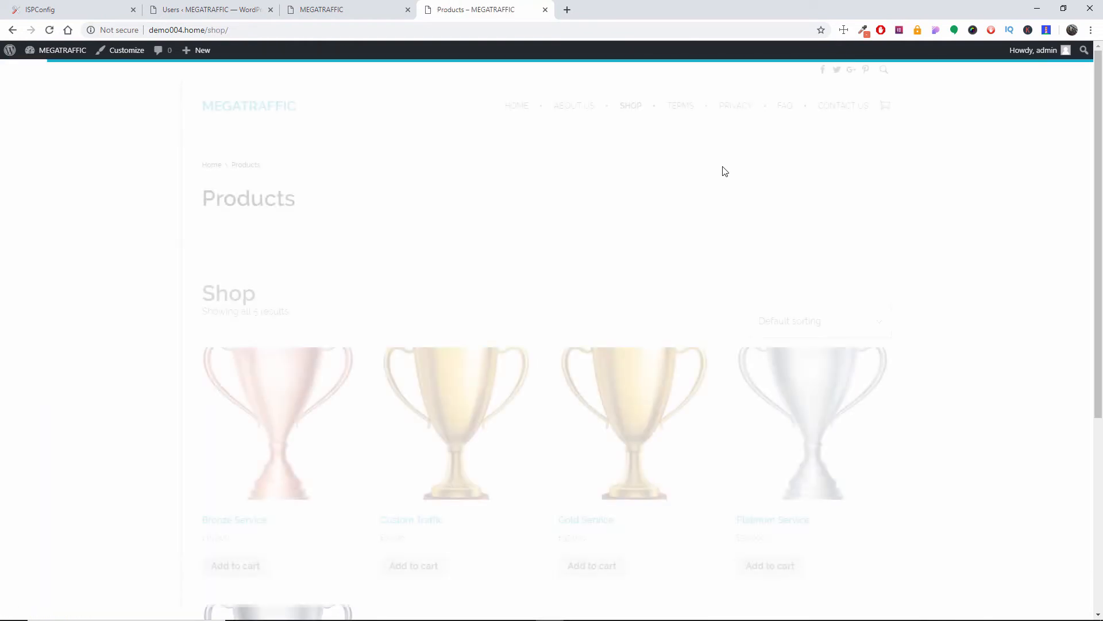
scroll(726, 172, "down", 5)
scroll(668, 238, "up", 6)
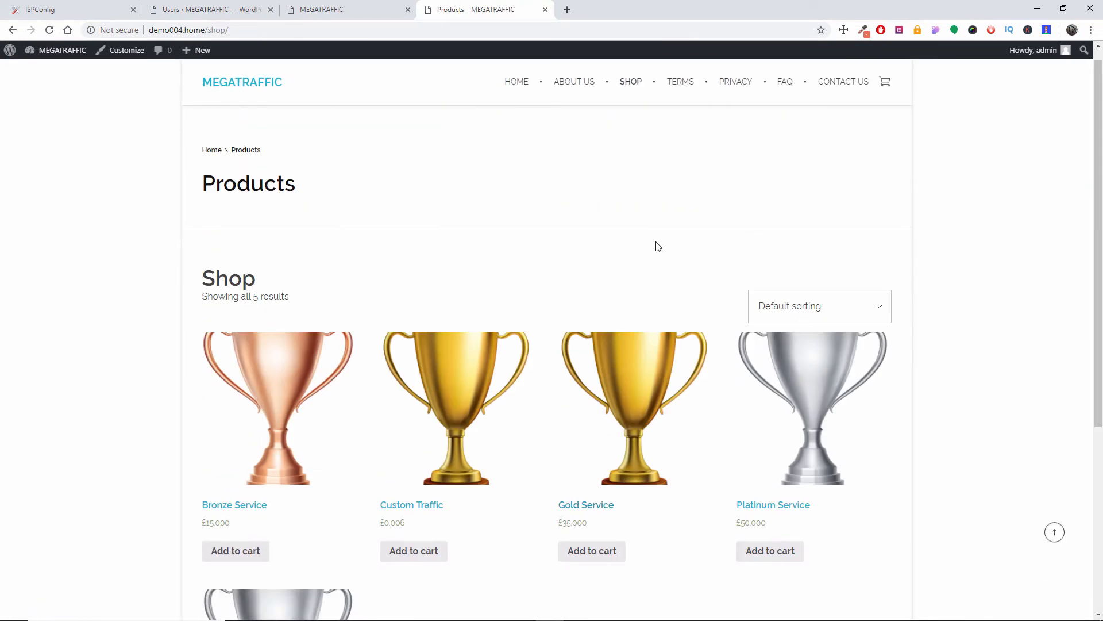
Step: Return to the demo004.home home page and review its pricing packages and service sections down to the footer
left_click(260, 109)
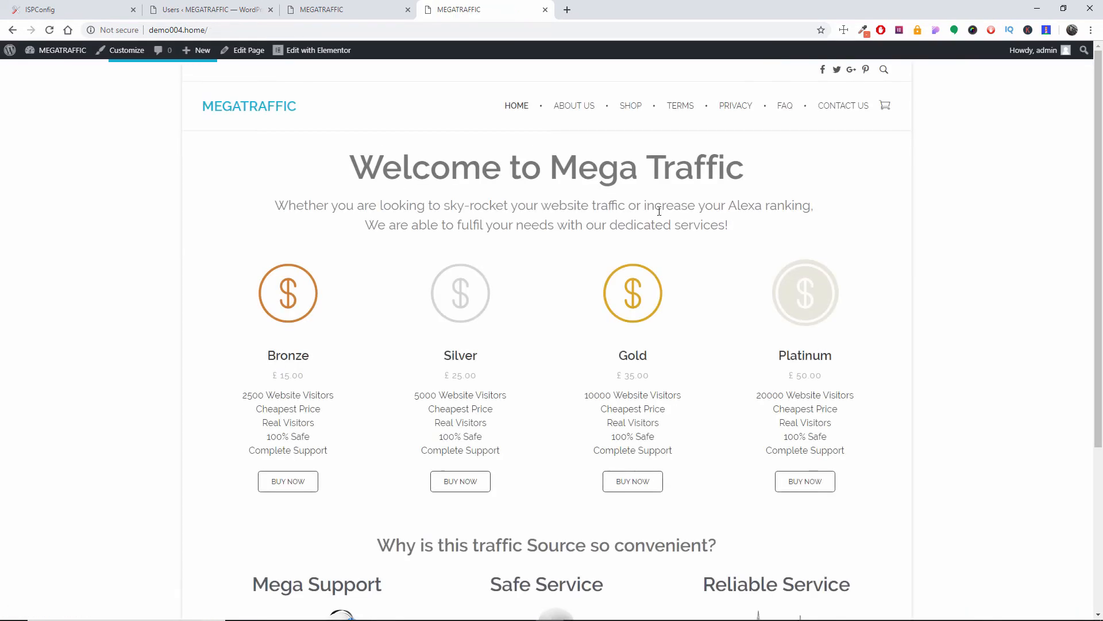
scroll(614, 209, "down", 4)
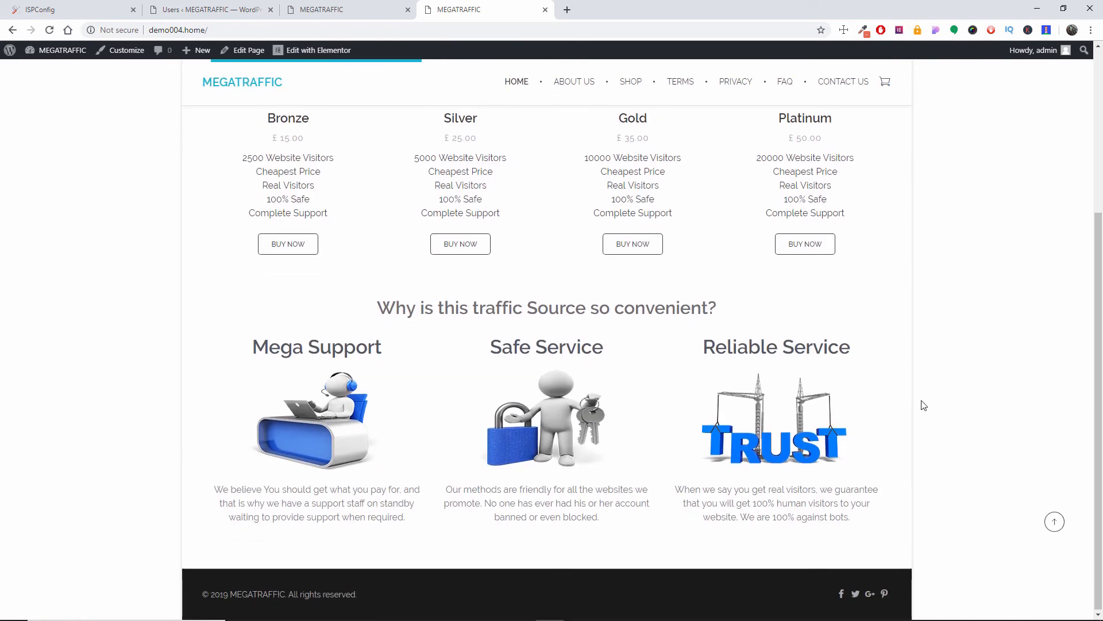
scroll(924, 405, "up", 4)
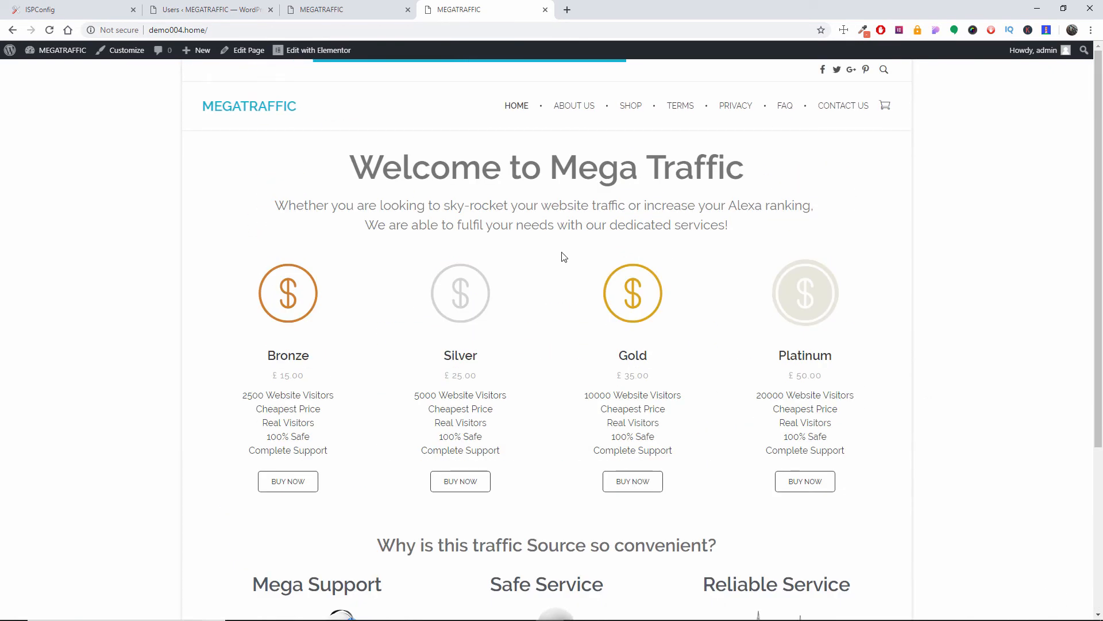
scroll(563, 257, "down", 4)
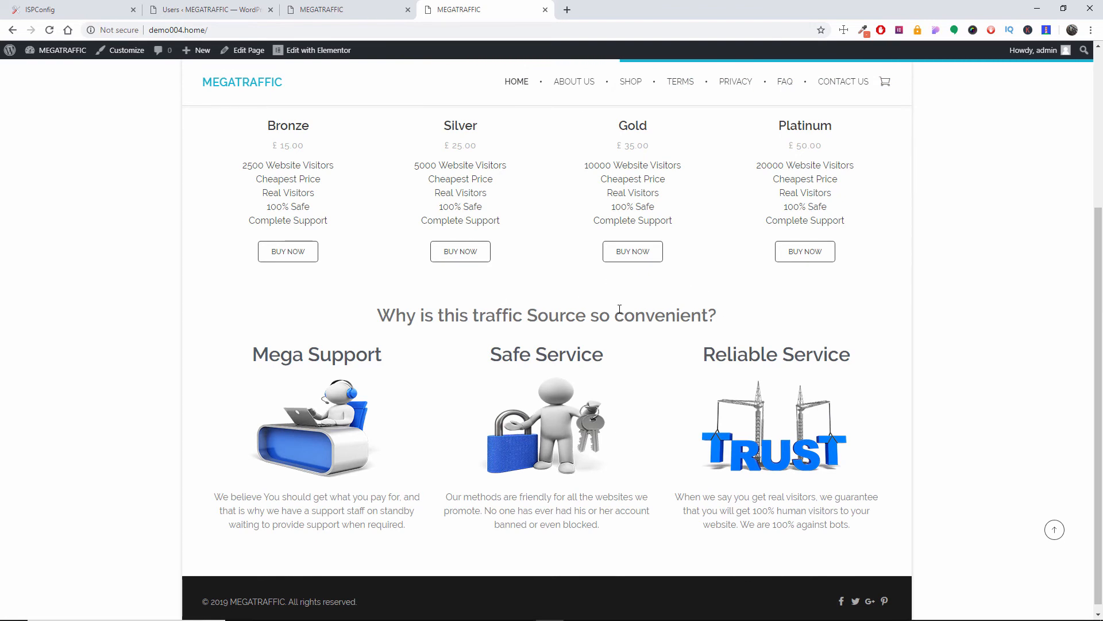
scroll(620, 304, "up", 4)
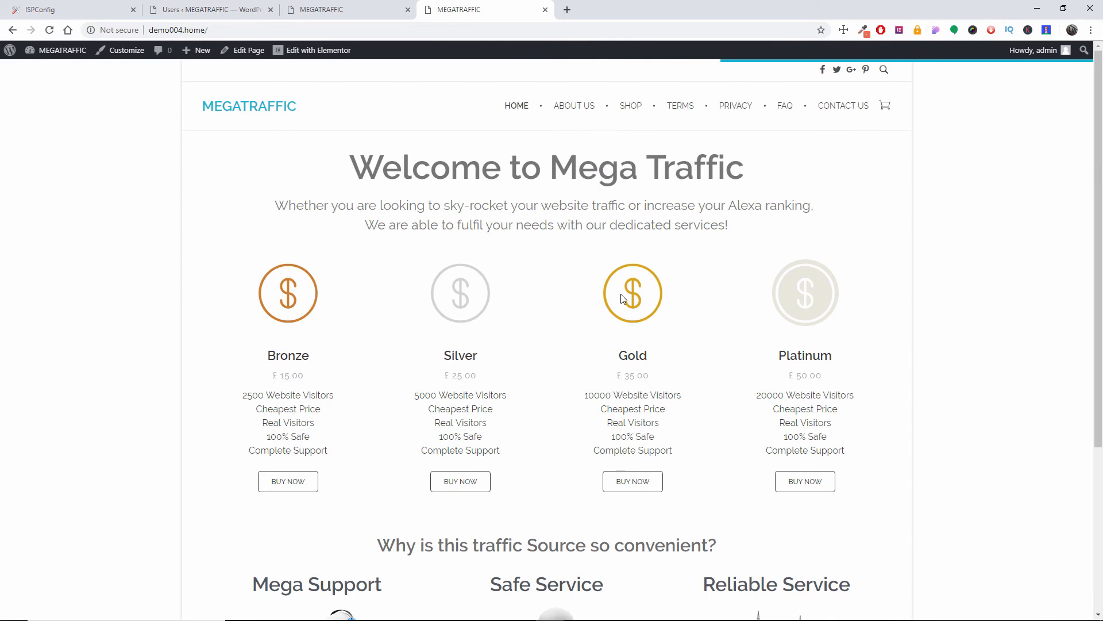
Step: View the contact form on opensourcechannel.co.uk in a new browser tab with General Enquiry as the reason, and close the tab
left_click(568, 10)
type("opensourcechannel.co.uk")
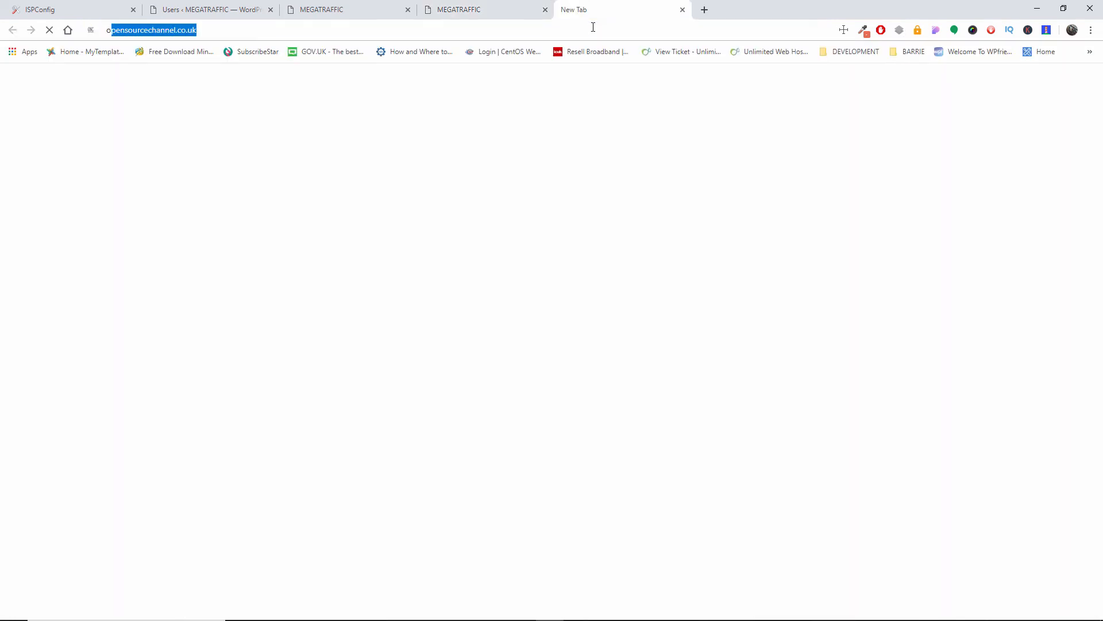
key("Return")
left_click(868, 68)
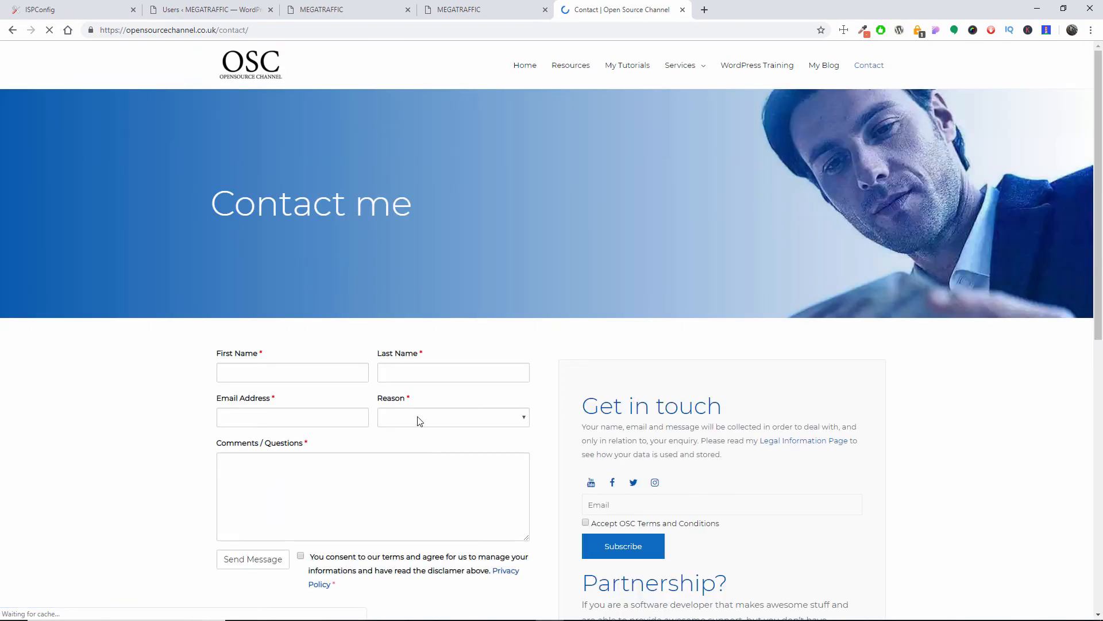
left_click(419, 421)
left_click(430, 441)
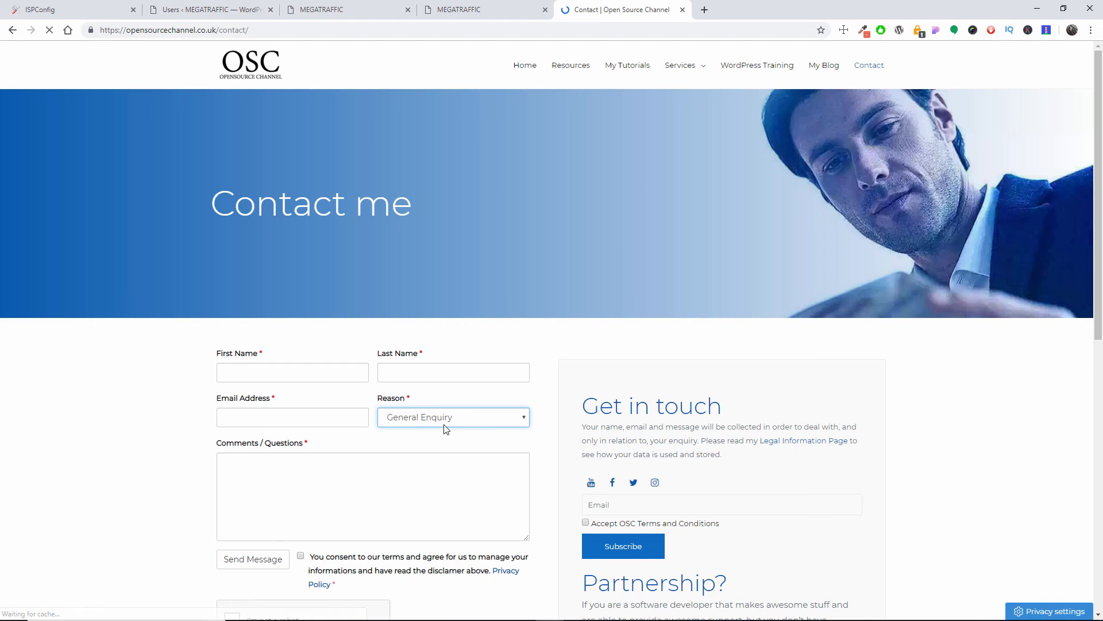
left_click(683, 10)
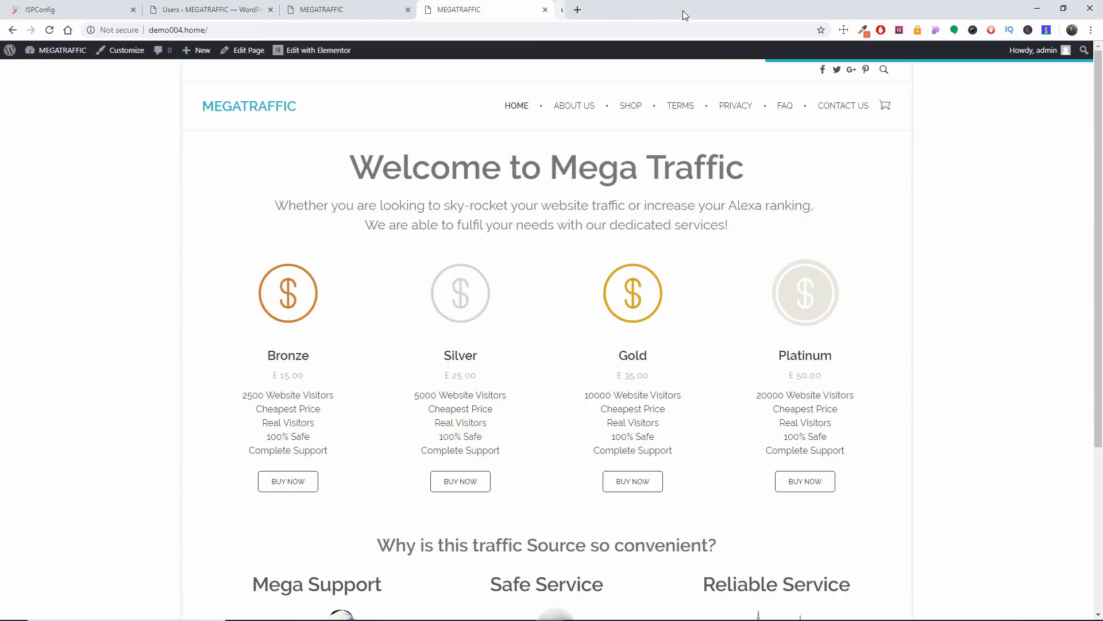
scroll(653, 158, "down", 4)
scroll(624, 257, "up", 4)
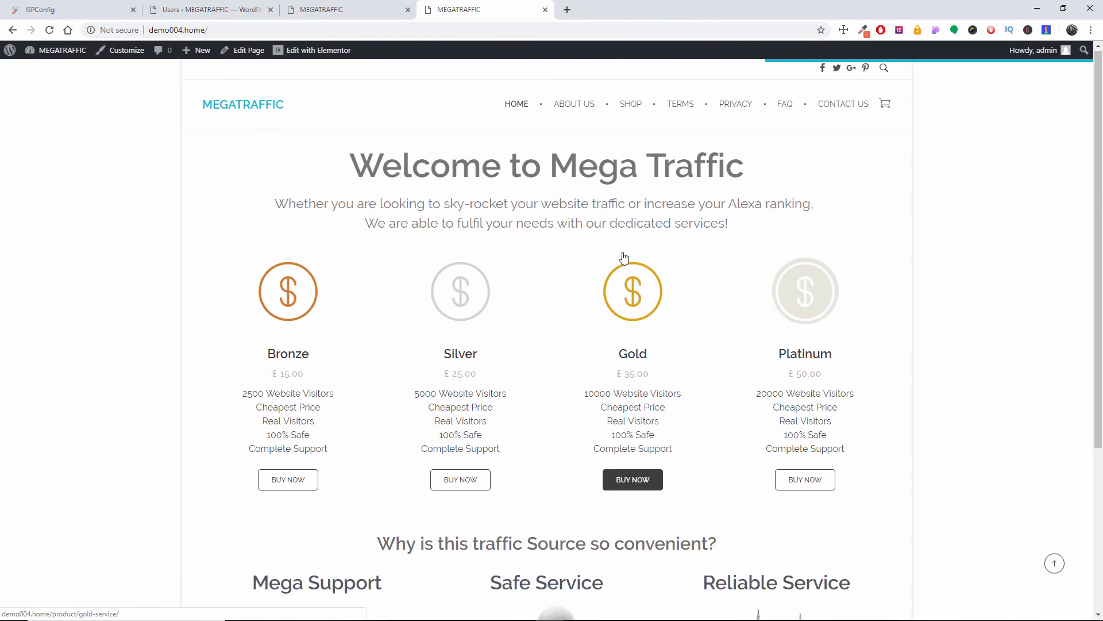